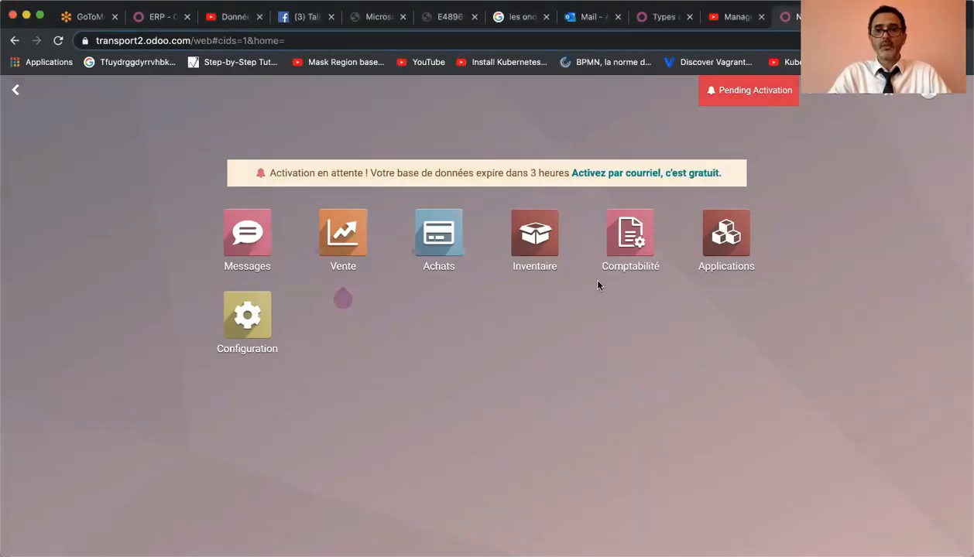
Search the available applications for "parc" and install the Parc Automobile module.
{"action": "left_click", "coordinate": [728, 240]}
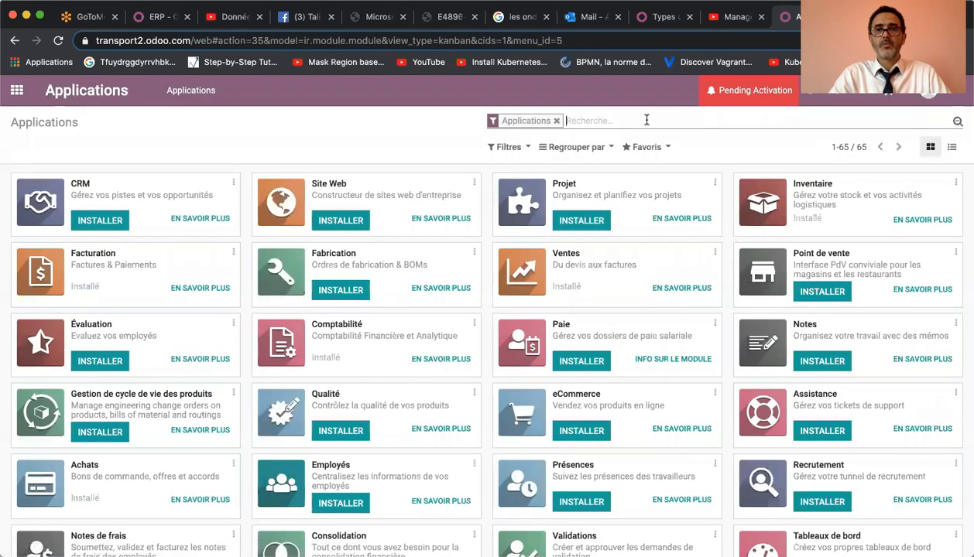
{"action": "left_click", "coordinate": [643, 123]}
{"action": "type", "text": "par"}
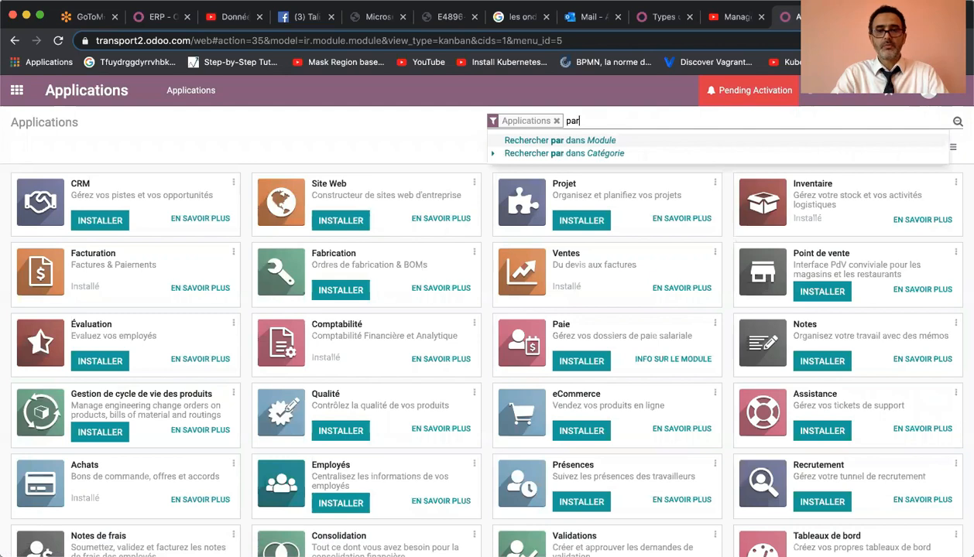
{"action": "type", "text": "c"}
{"action": "key", "text": "Return"}
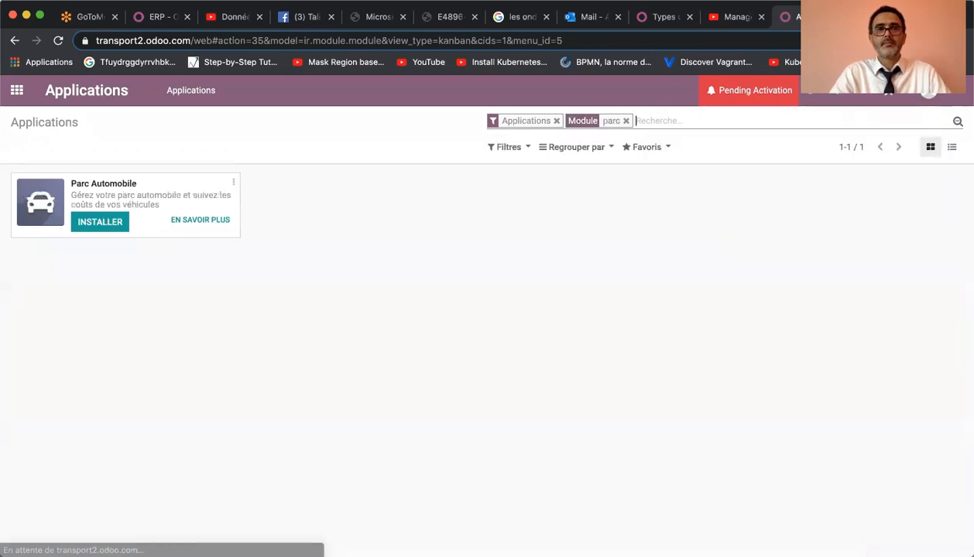
{"action": "left_click", "coordinate": [94, 230]}
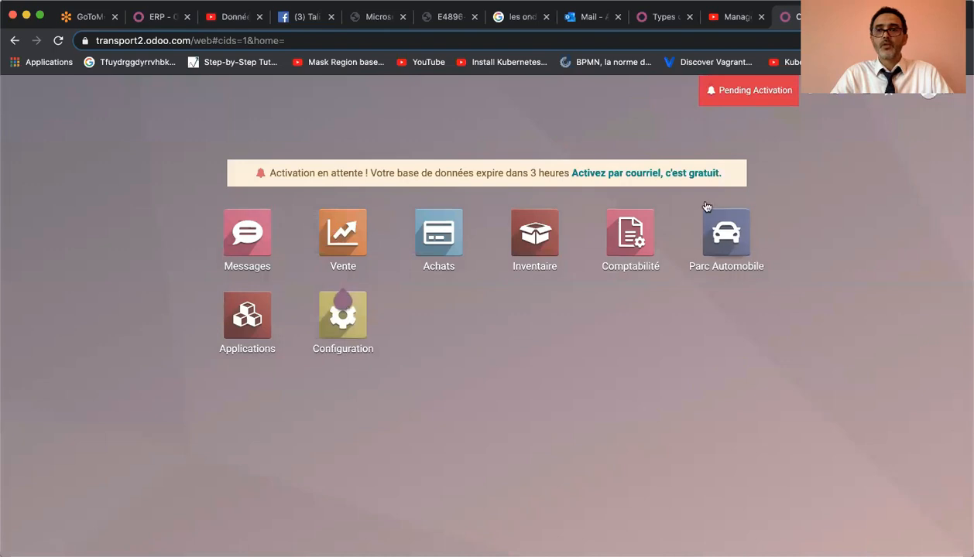
Open the Parc Automobile module and view its list of car manufacturers (Constructeurs automobiles).
{"action": "left_click", "coordinate": [737, 242]}
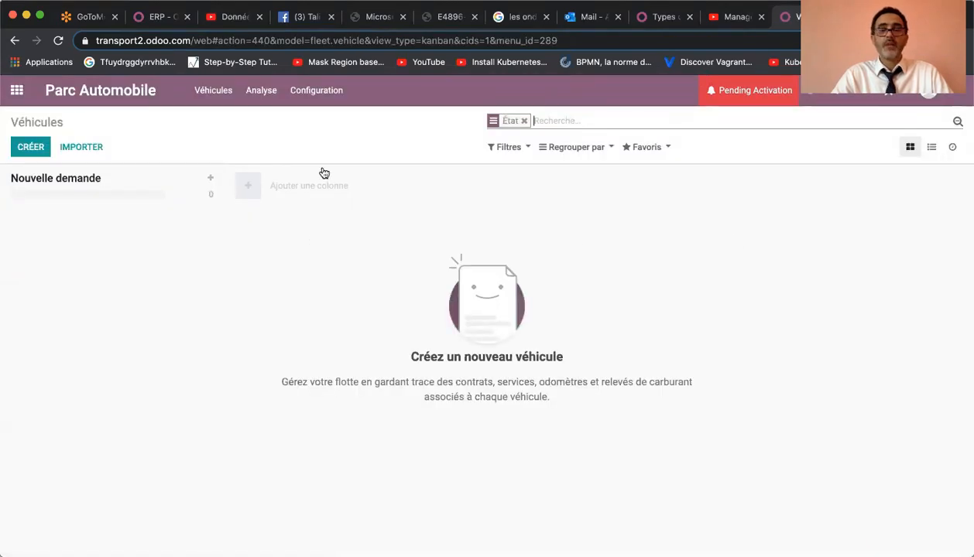
{"action": "left_click", "coordinate": [323, 101]}
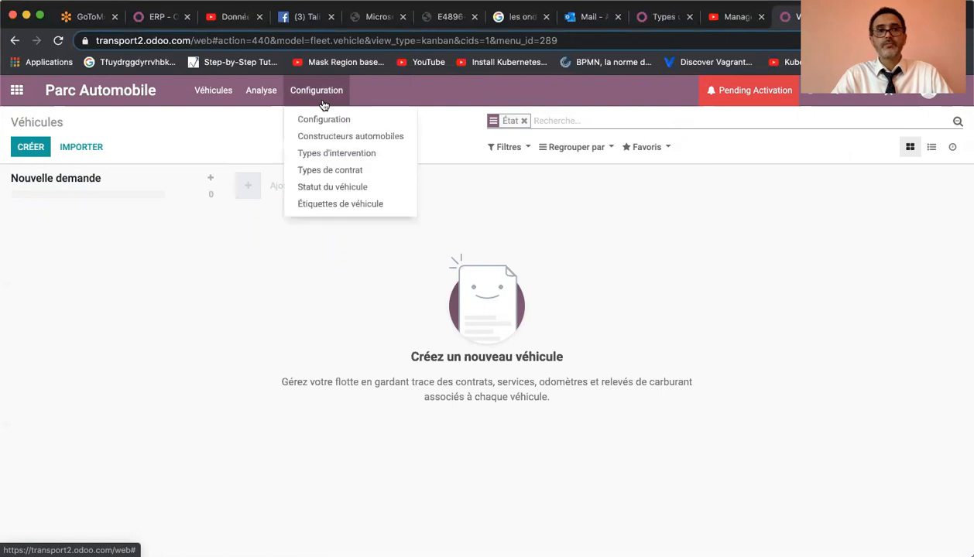
{"action": "left_click", "coordinate": [356, 138]}
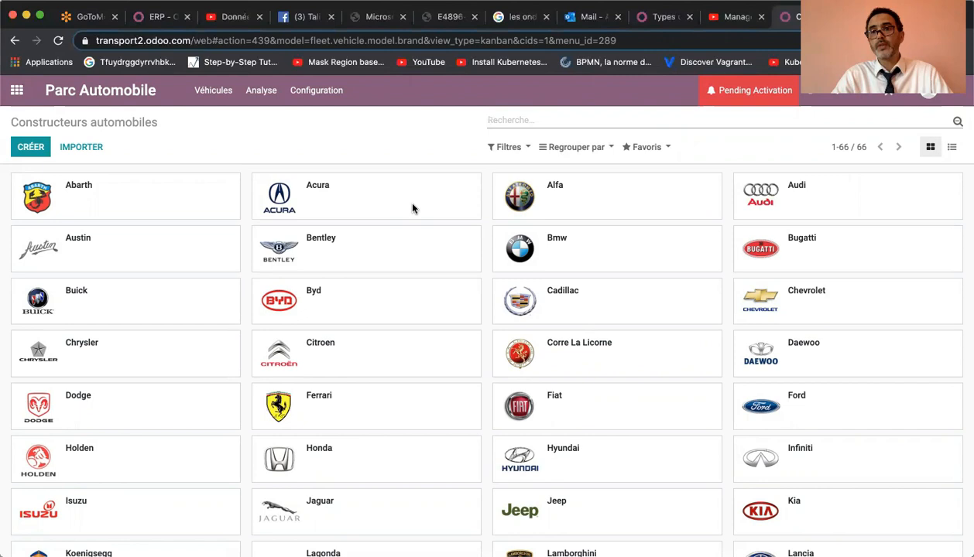
Create the intervention types "Lavage" and "Vignette" in the Parc Automobile configuration.
{"action": "left_click", "coordinate": [306, 100]}
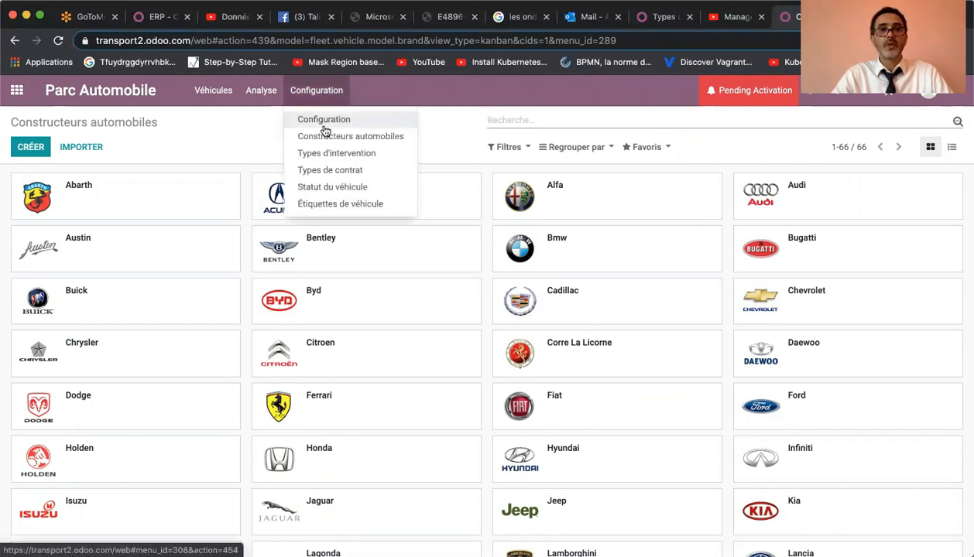
{"action": "left_click", "coordinate": [358, 156]}
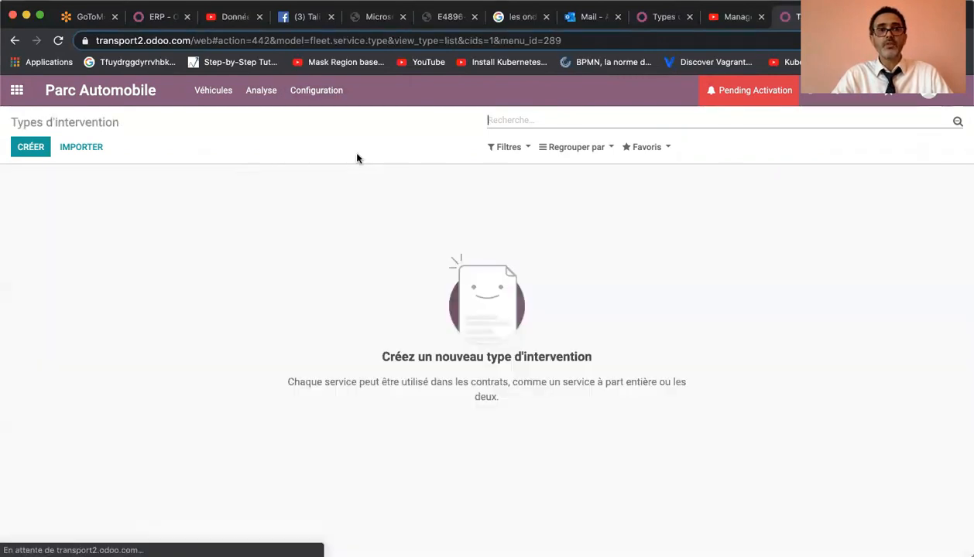
{"action": "left_click", "coordinate": [31, 148]}
{"action": "type", "text": "L"}
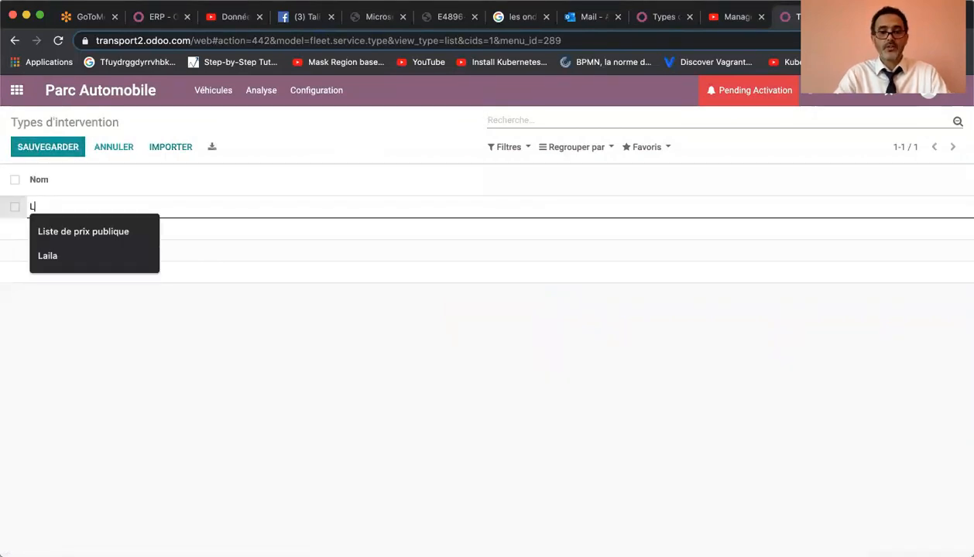
{"action": "type", "text": "avage"}
{"action": "key", "text": "Return"}
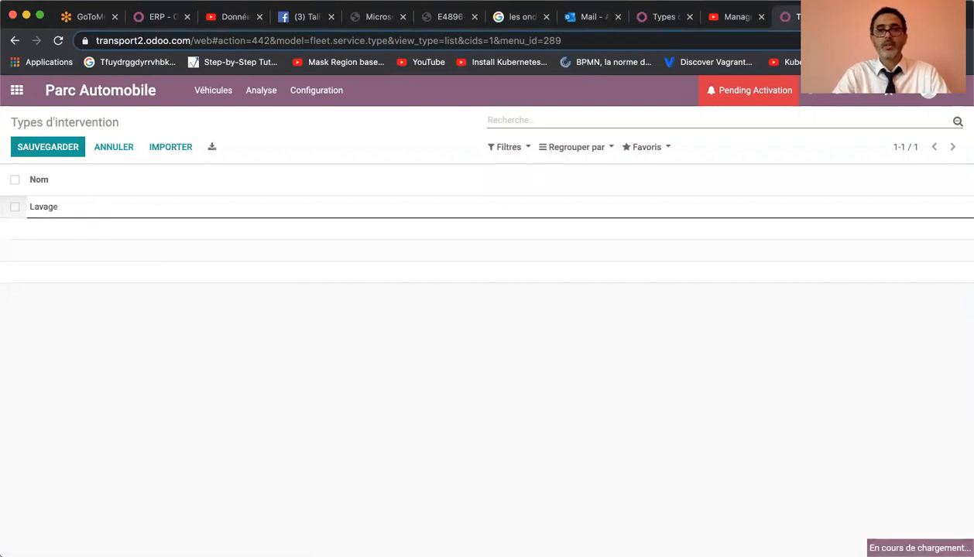
{"action": "type", "text": "V"}
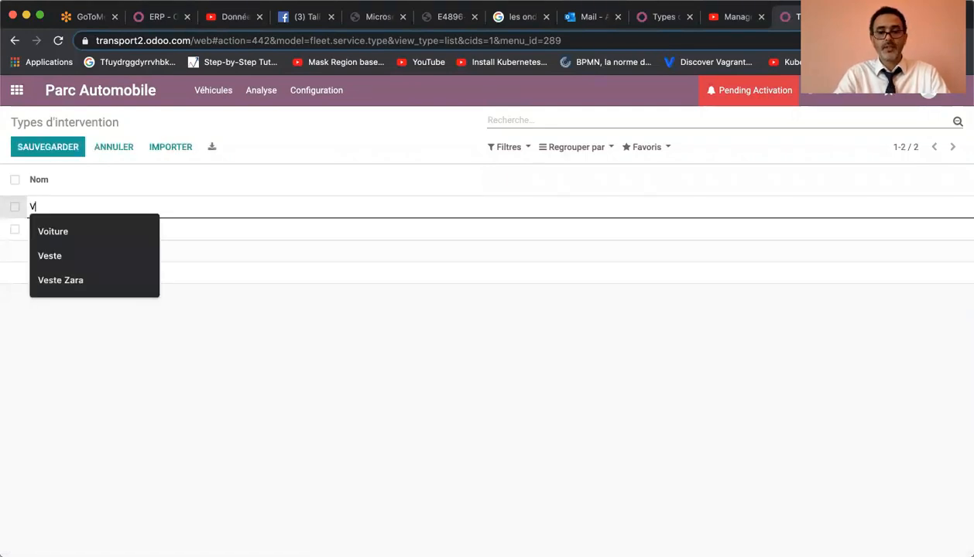
{"action": "type", "text": "ignette"}
{"action": "key", "text": "Return"}
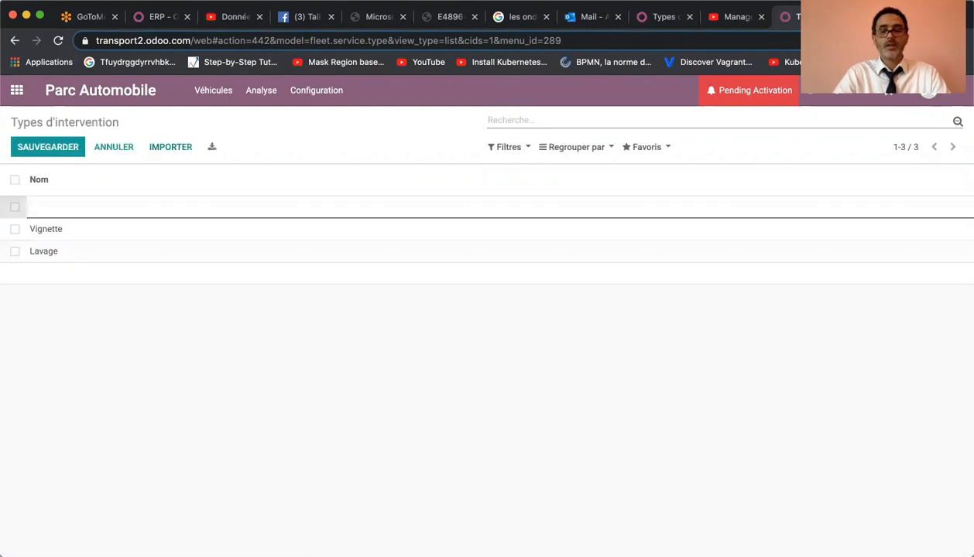
Add the intervention types "Assurance" and "Reparation" and save the list.
{"action": "type", "text": "Assurance"}
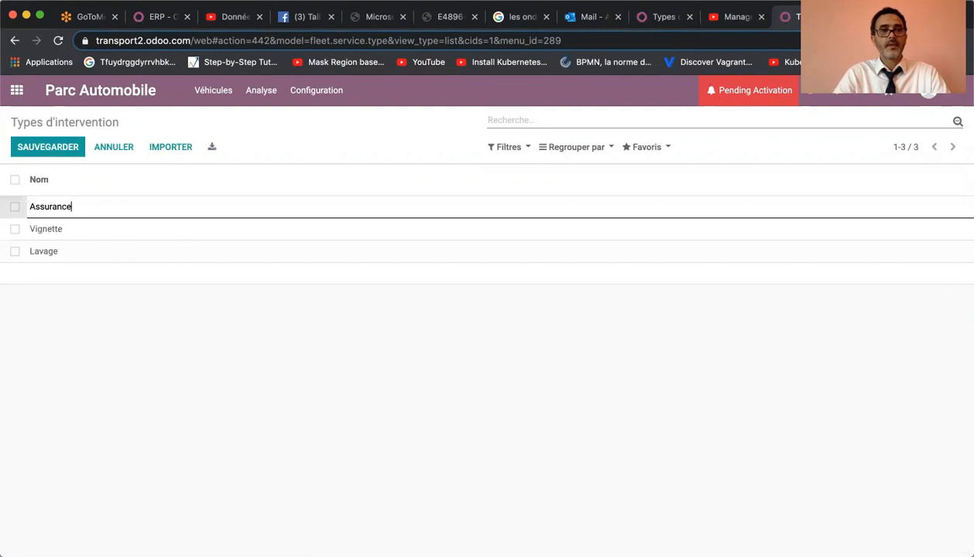
{"action": "key", "text": "Return"}
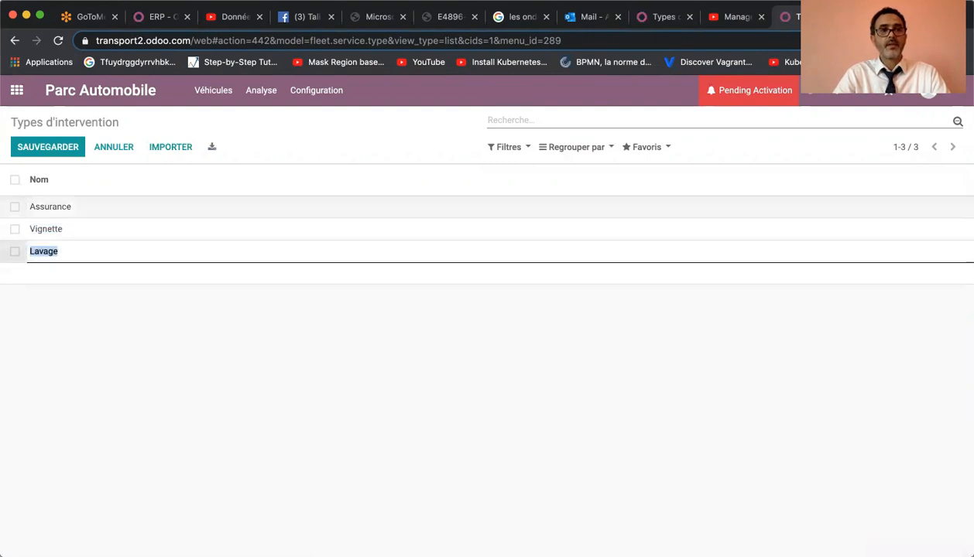
{"action": "type", "text": "R"}
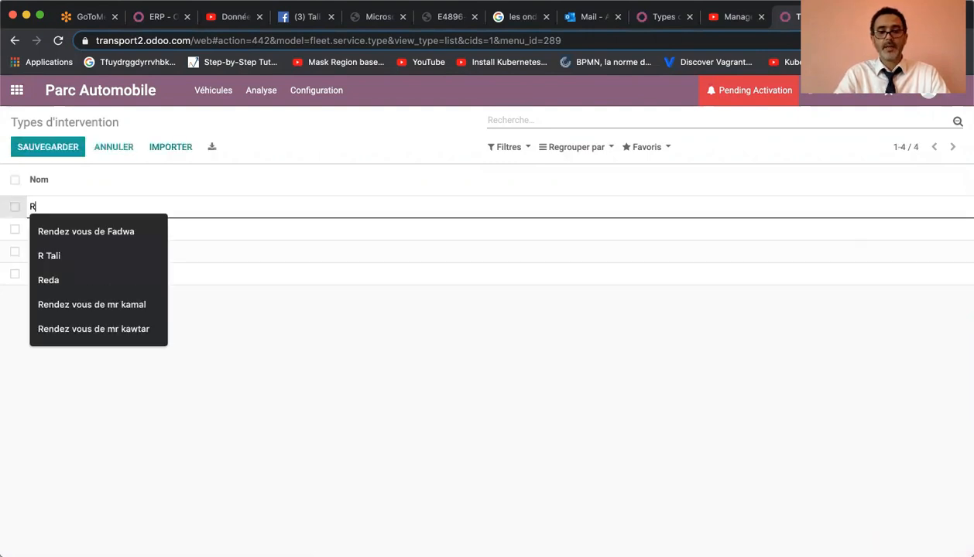
{"action": "type", "text": "eparation"}
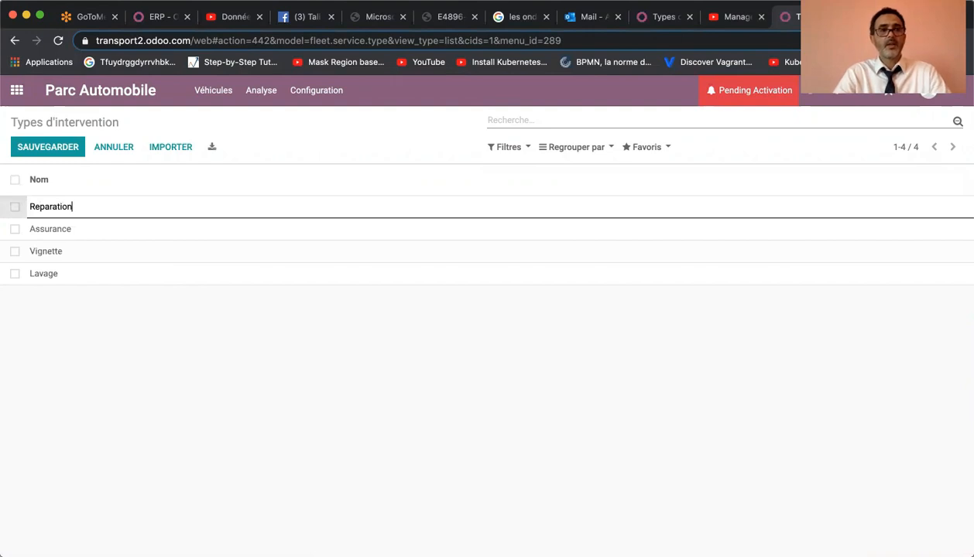
{"action": "key", "text": "Tab"}
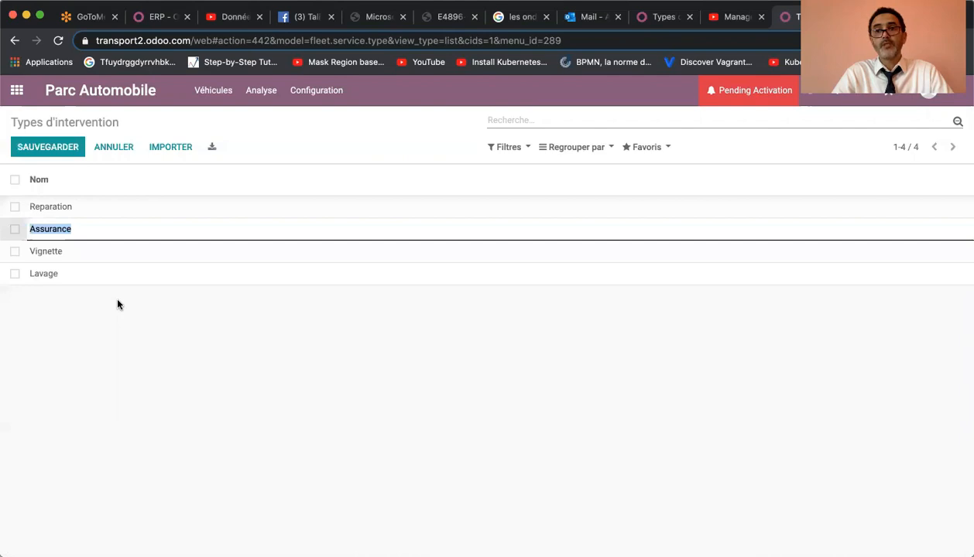
{"action": "left_click", "coordinate": [50, 149]}
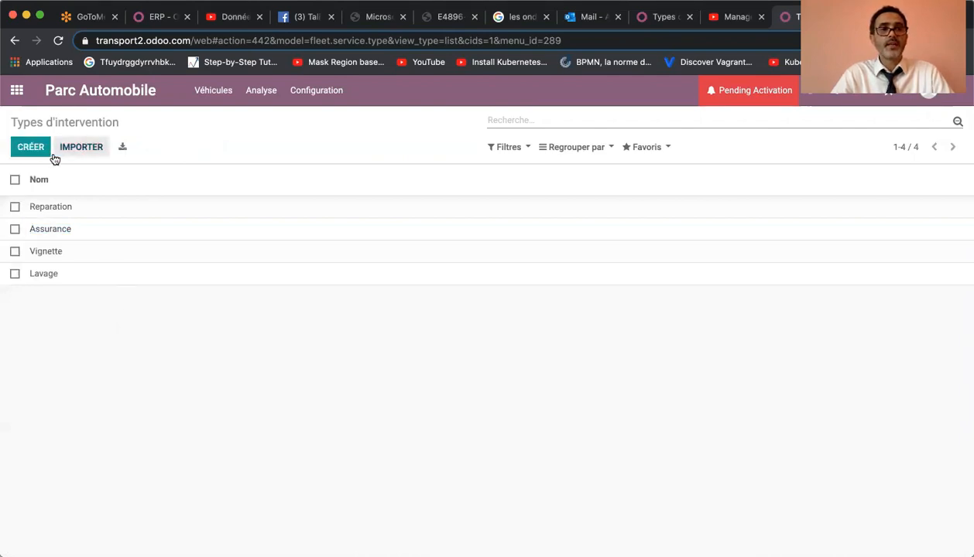
Create a contract type named "Contrat Leasing" and discard the extra empty row.
{"action": "left_click", "coordinate": [316, 91]}
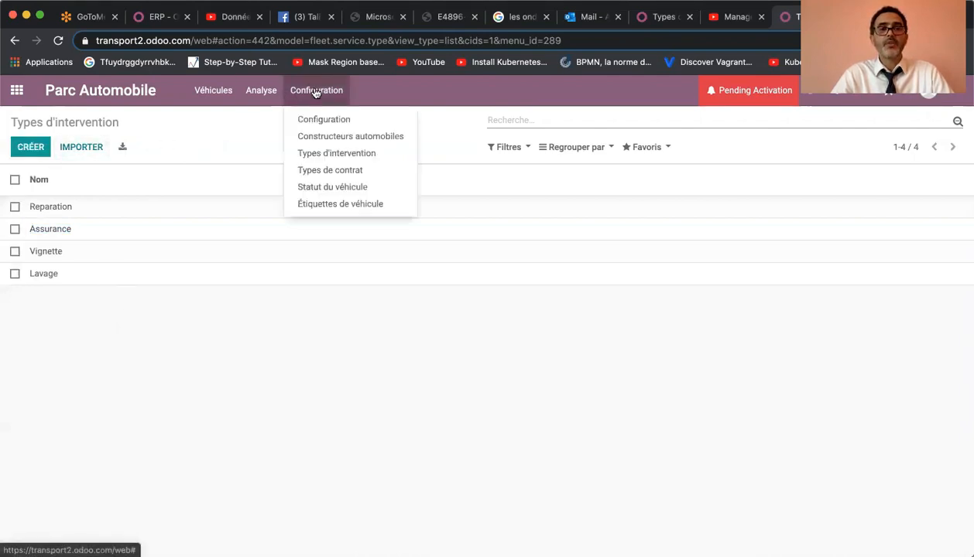
{"action": "left_click", "coordinate": [358, 171]}
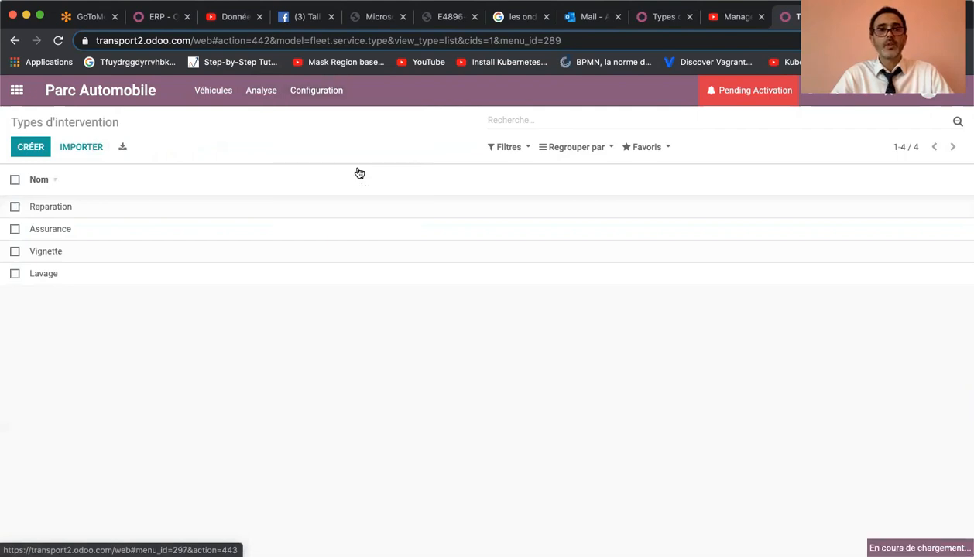
{"action": "left_click", "coordinate": [29, 148]}
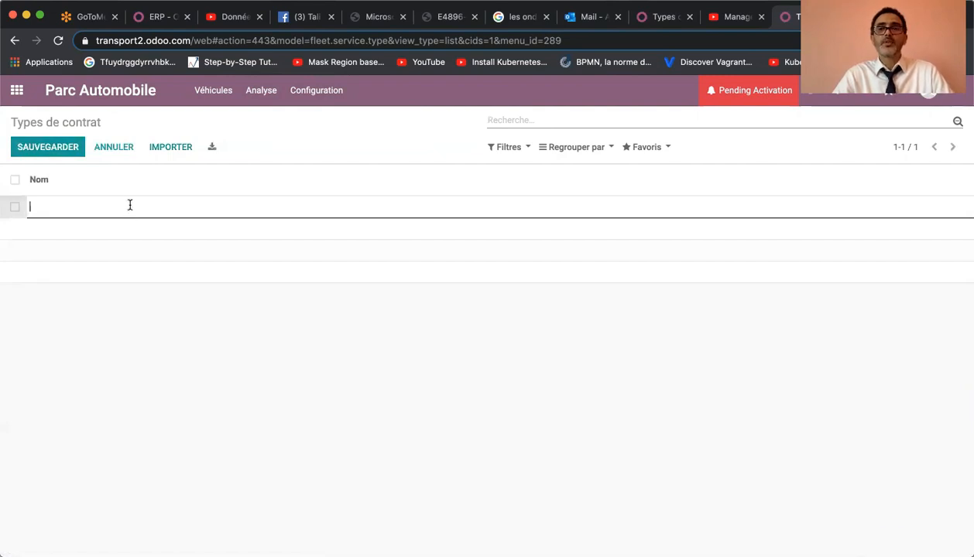
{"action": "type", "text": "Con"}
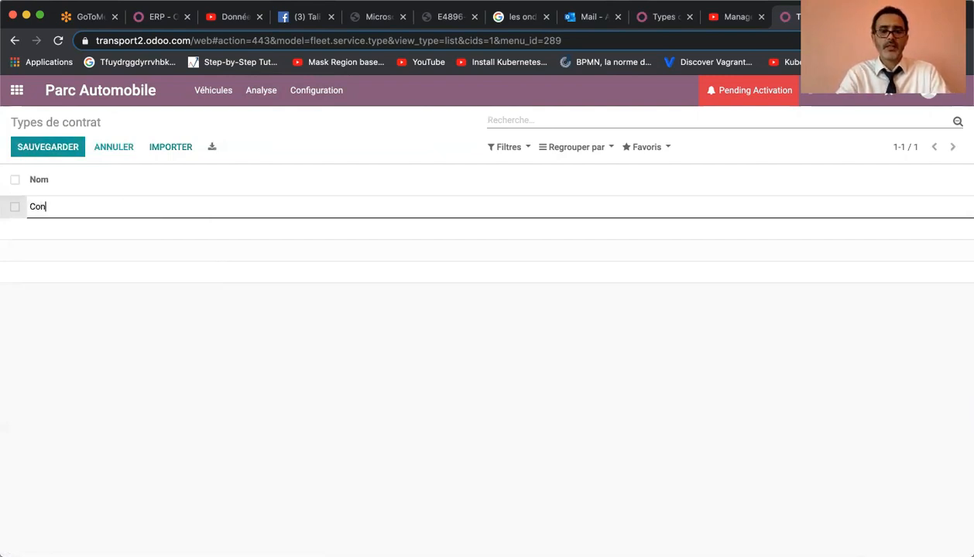
{"action": "type", "text": "trat Leasing"}
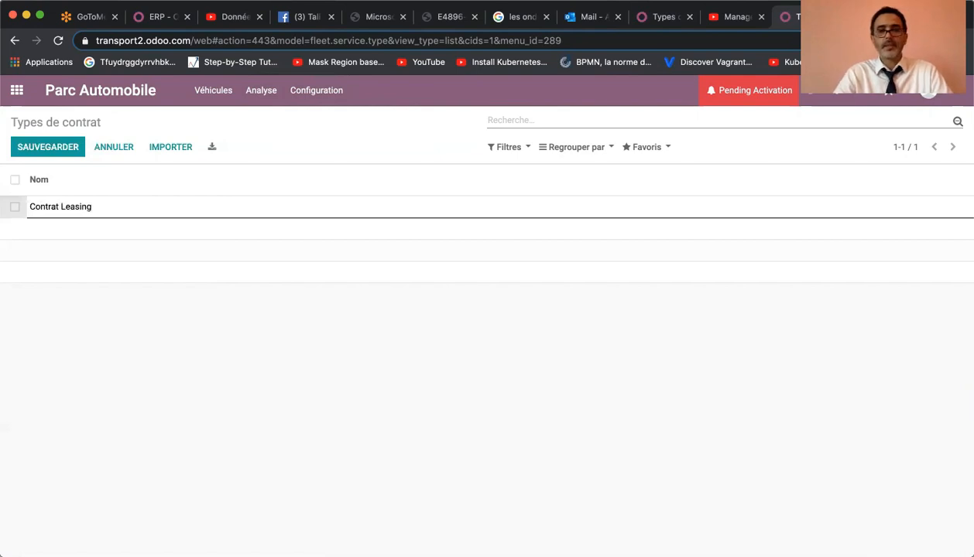
{"action": "key", "text": "Return"}
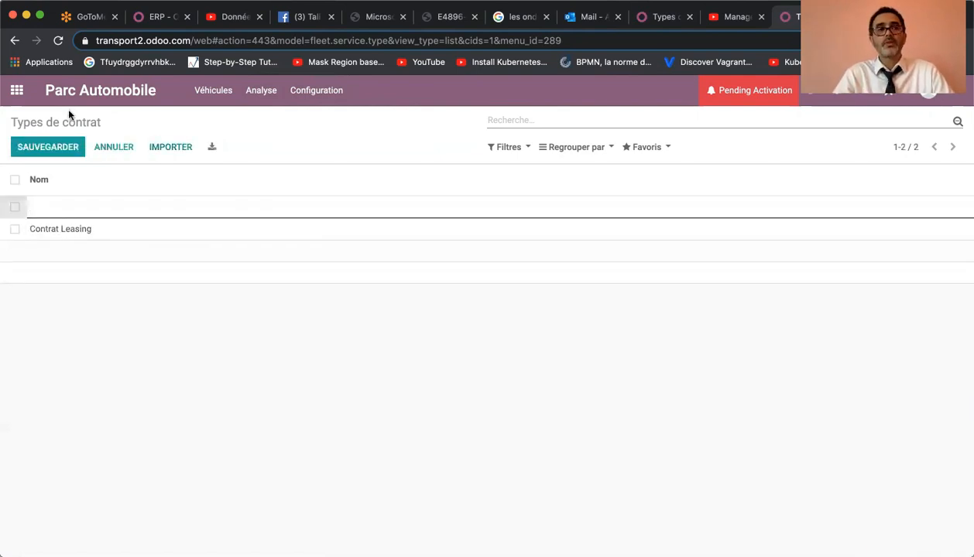
{"action": "left_click", "coordinate": [128, 147]}
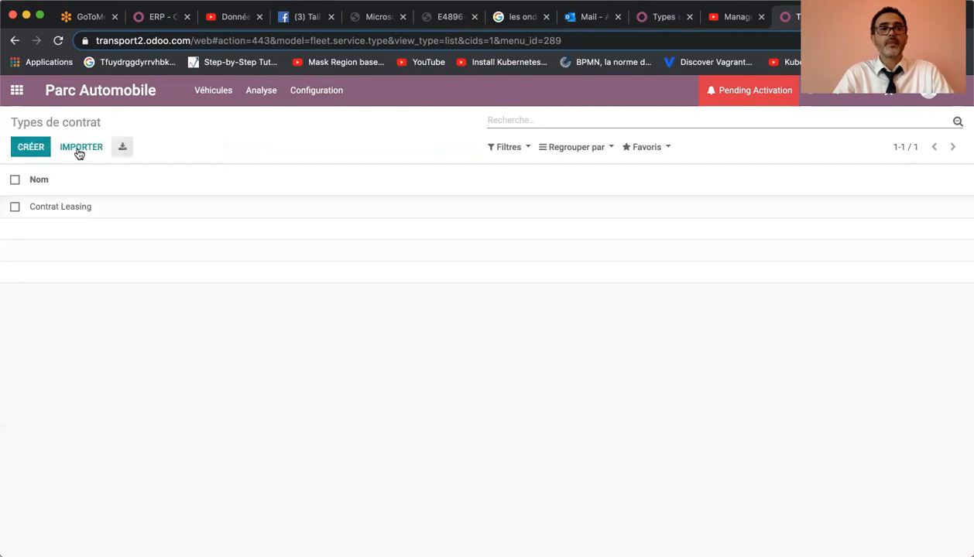
Add a vehicle status named "Achat neuf de voiture" below Nouvelle demande.
{"action": "left_click", "coordinate": [317, 103]}
{"action": "left_click", "coordinate": [372, 189]}
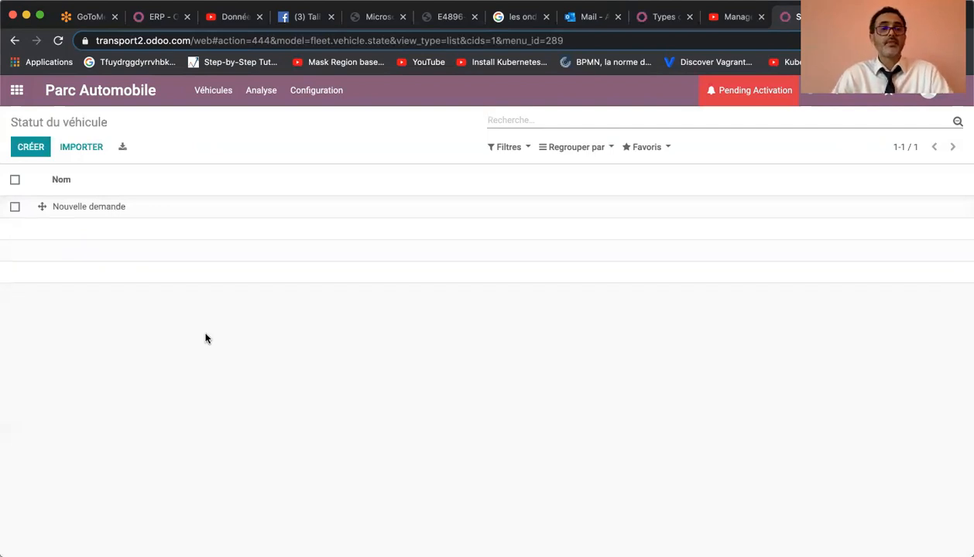
{"action": "left_click", "coordinate": [35, 146]}
{"action": "type", "text": "Ac"}
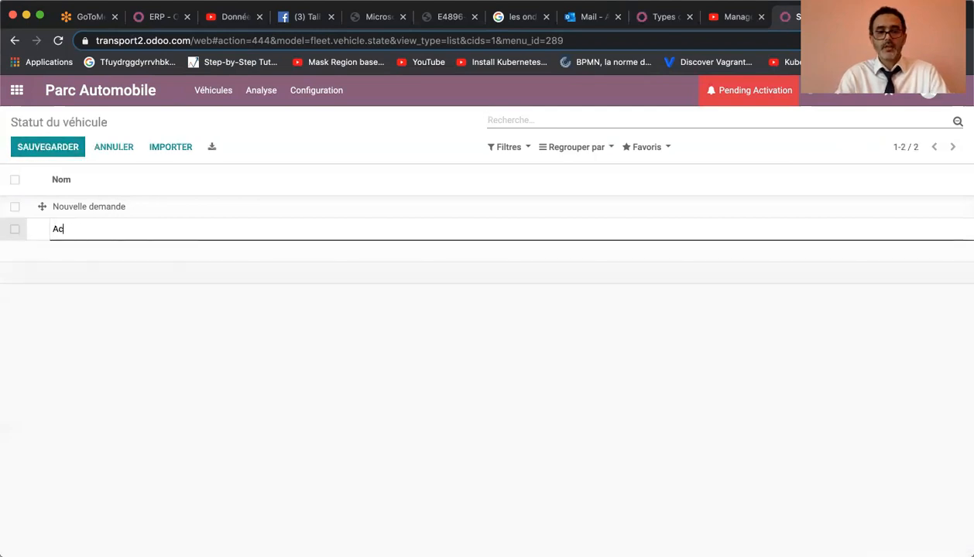
{"action": "type", "text": "hat nu"}
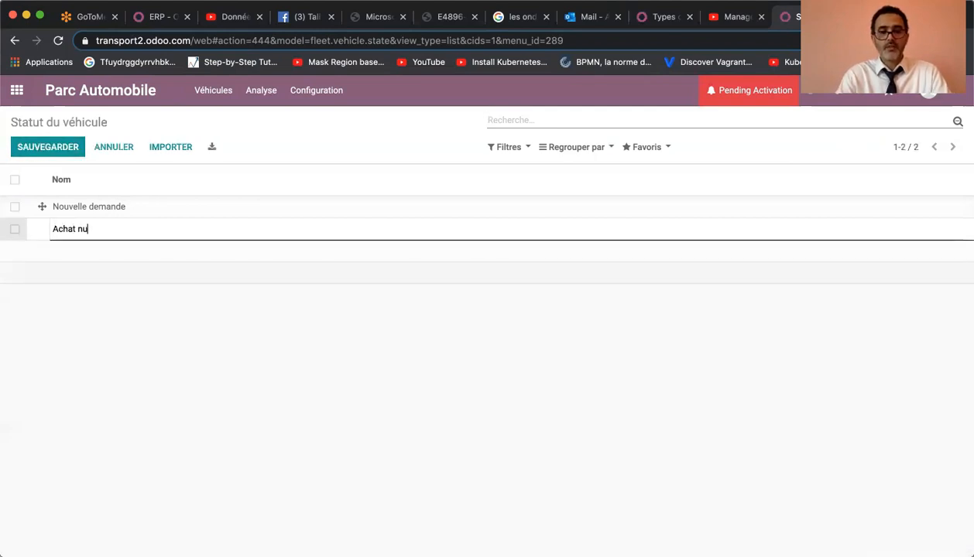
{"action": "type", "text": "f de voiture"}
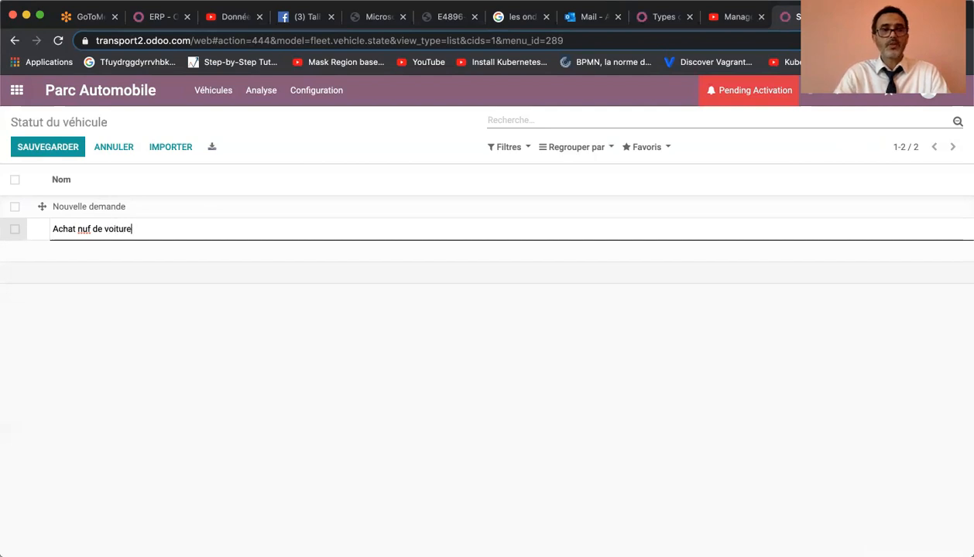
{"action": "key", "text": "Left"}
{"action": "key", "text": "Left"}
{"action": "key", "text": "Left"}
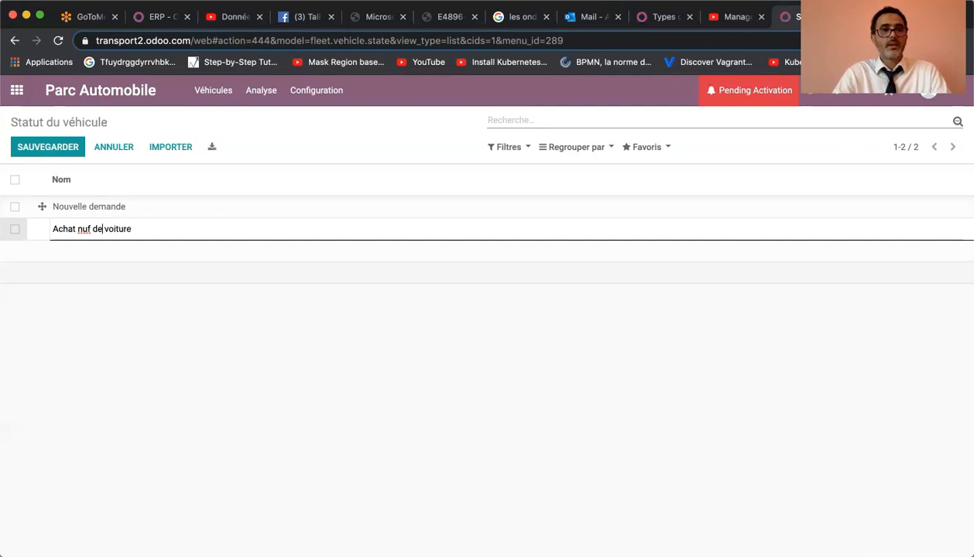
{"action": "type", "text": "e"}
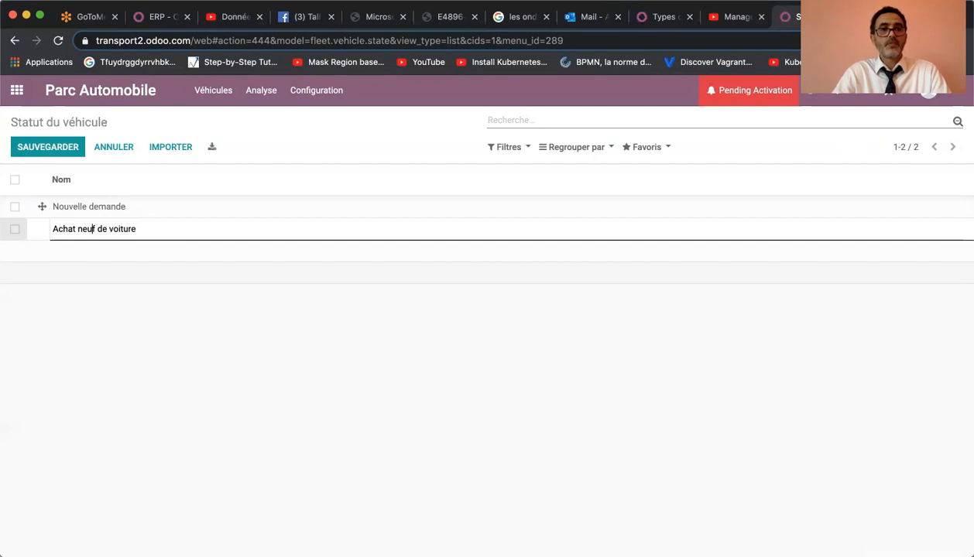
{"action": "key", "text": "Return"}
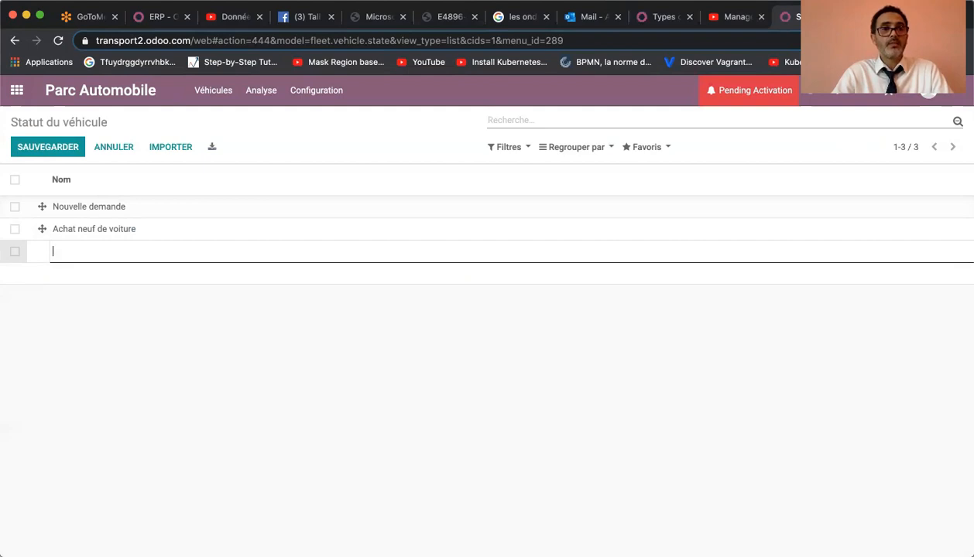
Add a vehicle status named "Achat d'occasion" below Achat neuf de voiture and discard the extra empty row.
{"action": "type", "text": "Achaz"}
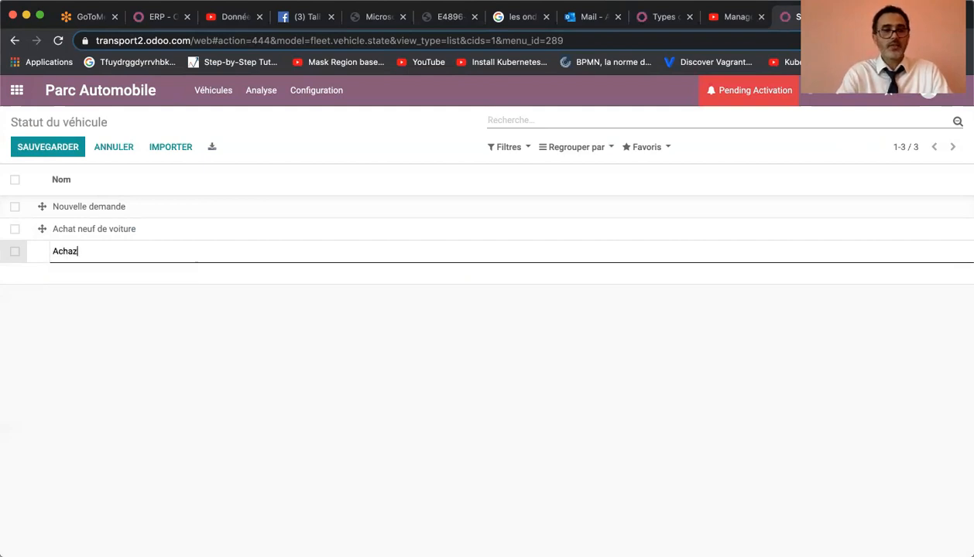
{"action": "key", "text": "BackSpace"}
{"action": "type", "text": "t"}
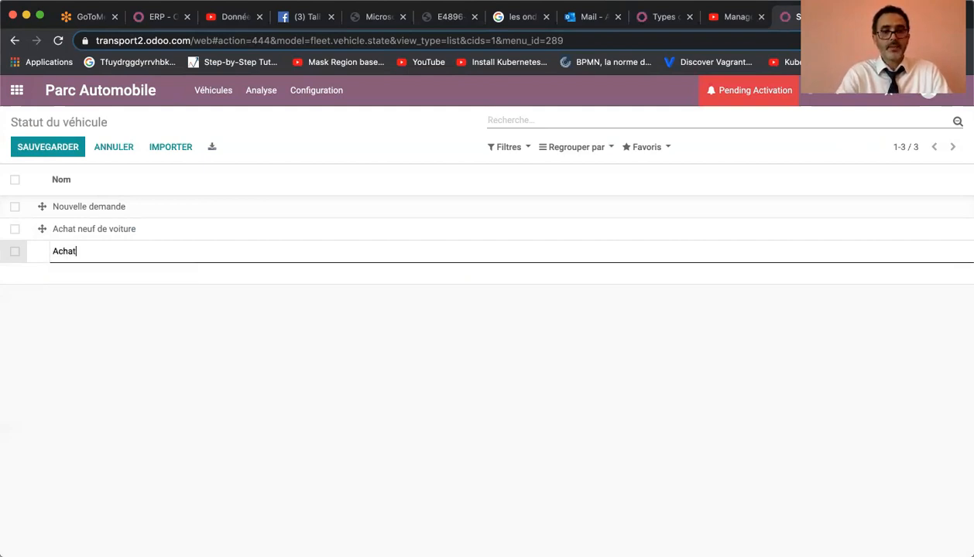
{"action": "type", "text": " d'occasion"}
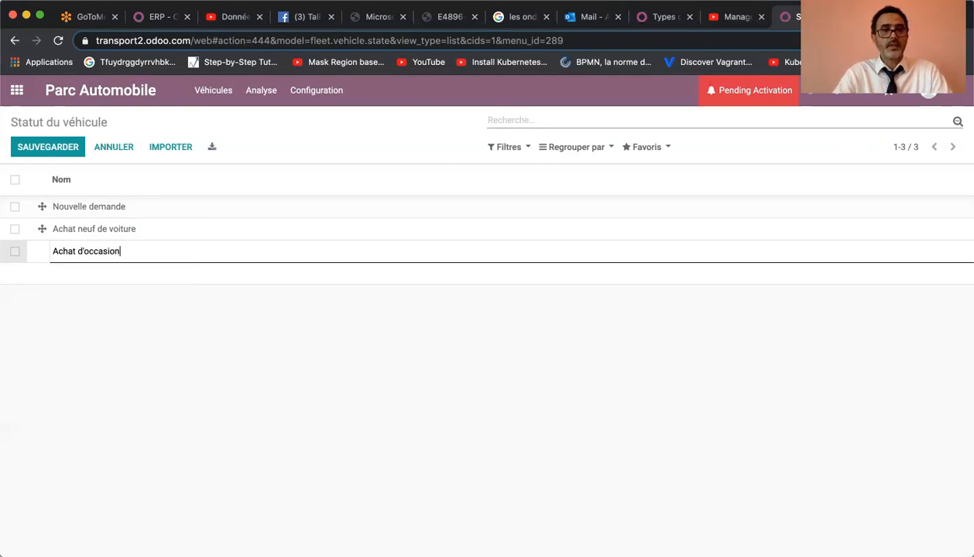
{"action": "key", "text": "Return"}
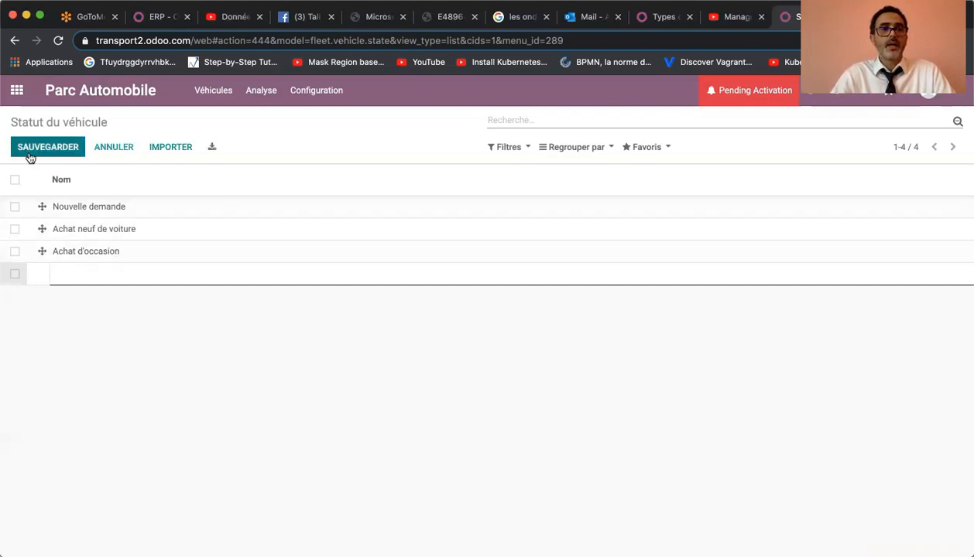
{"action": "left_click", "coordinate": [105, 151]}
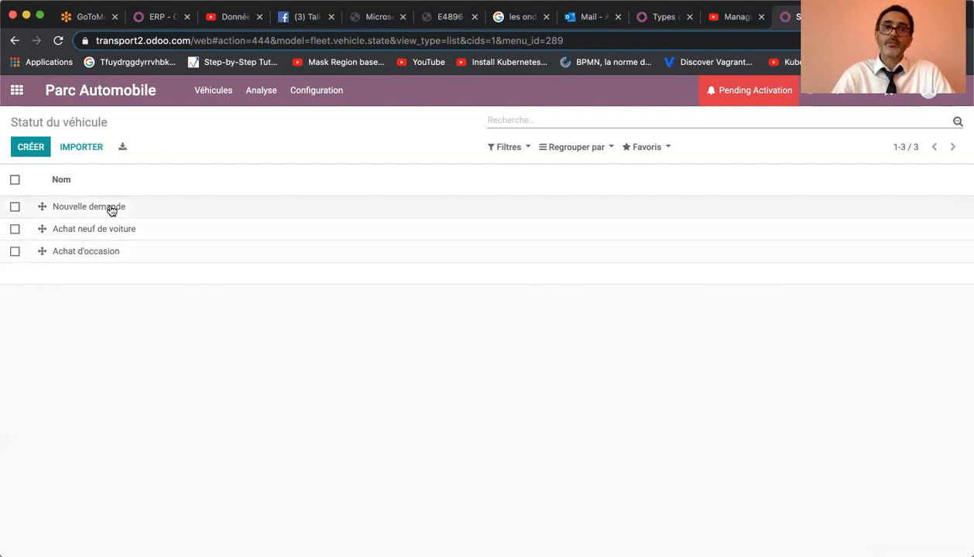
Create a vehicle tag named "Voiture de service" in the Étiquettes de véhicule configuration.
{"action": "left_click", "coordinate": [305, 91]}
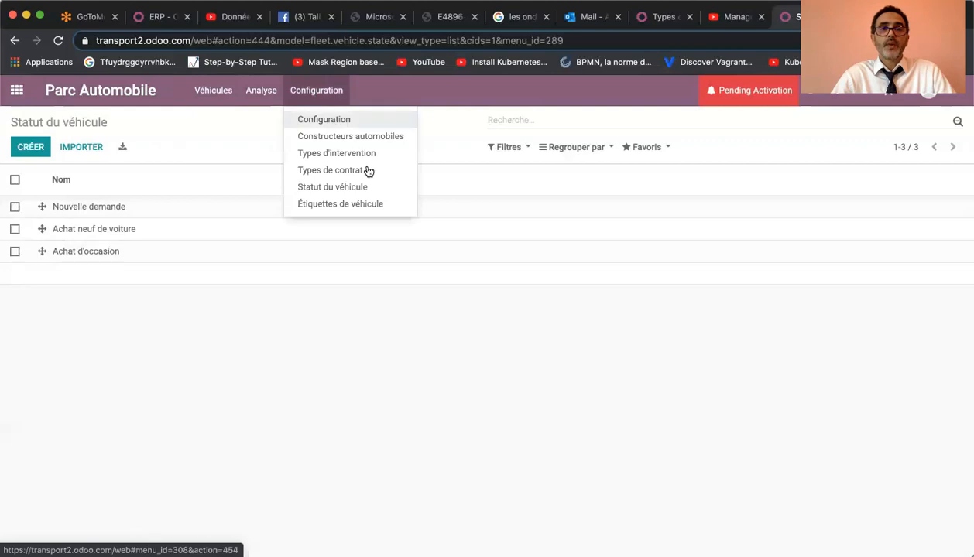
{"action": "left_click", "coordinate": [375, 206]}
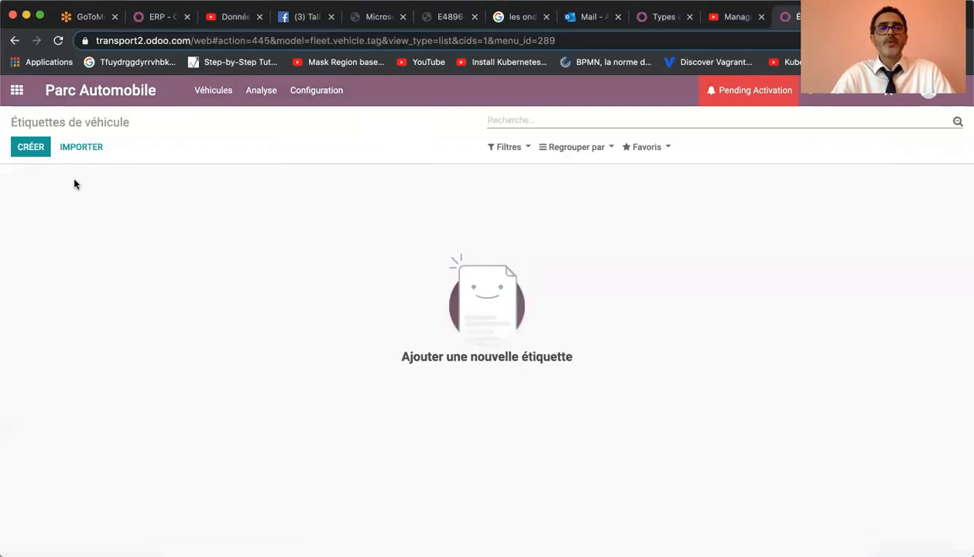
{"action": "left_click", "coordinate": [31, 147]}
{"action": "type", "text": "E"}
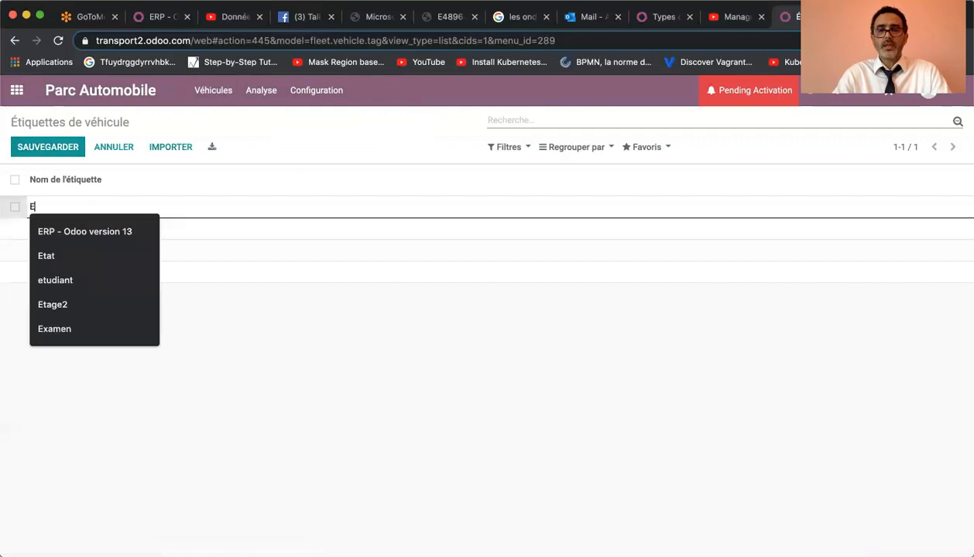
{"action": "key", "text": "BackSpace"}
{"action": "type", "text": "Voi"}
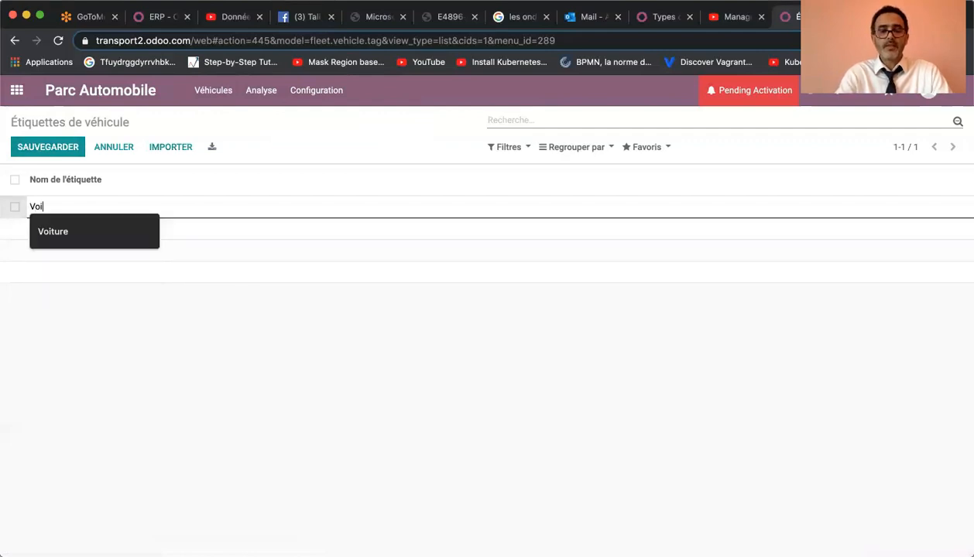
{"action": "type", "text": "ture de service"}
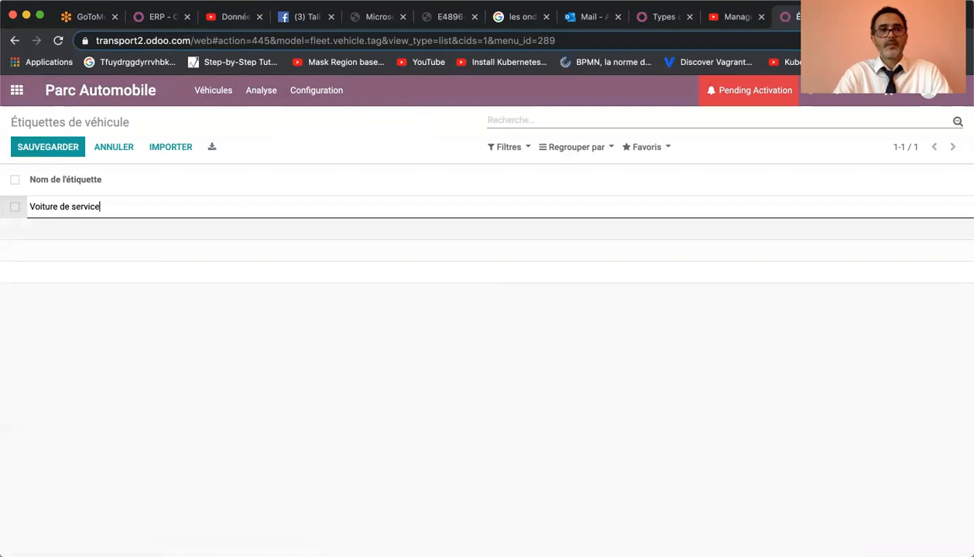
{"action": "key", "text": "Return"}
Add the vehicle tags "Voiture directeur" and "Voiture Employés" and save the list.
{"action": "type", "text": "V"}
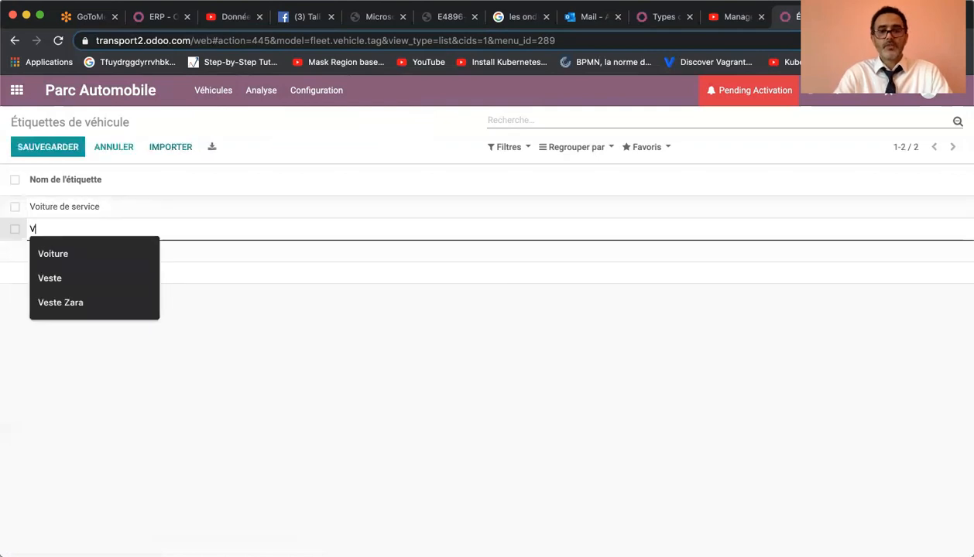
{"action": "type", "text": "oiture directeur"}
{"action": "key", "text": "Return"}
{"action": "type", "text": "Voi"}
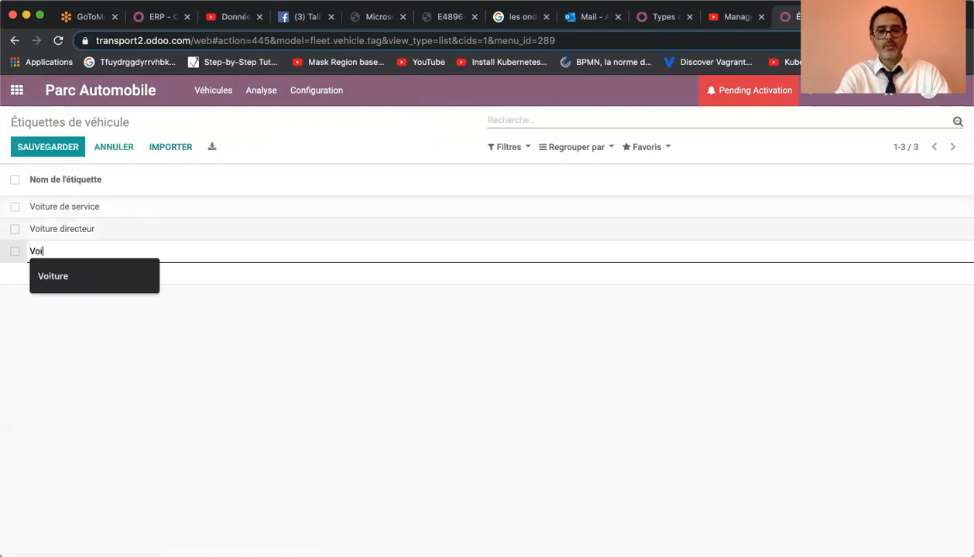
{"action": "type", "text": "ture Emplo"}
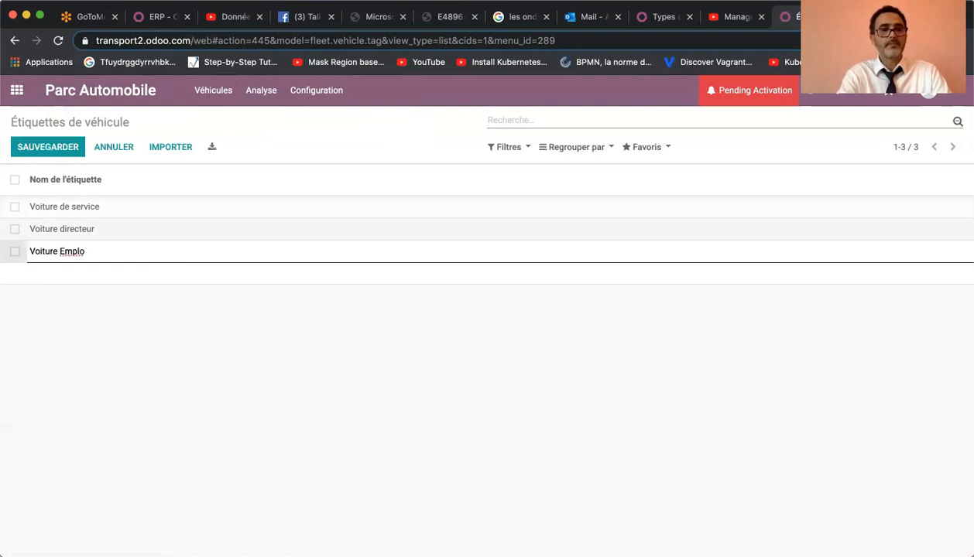
{"action": "type", "text": "yes"}
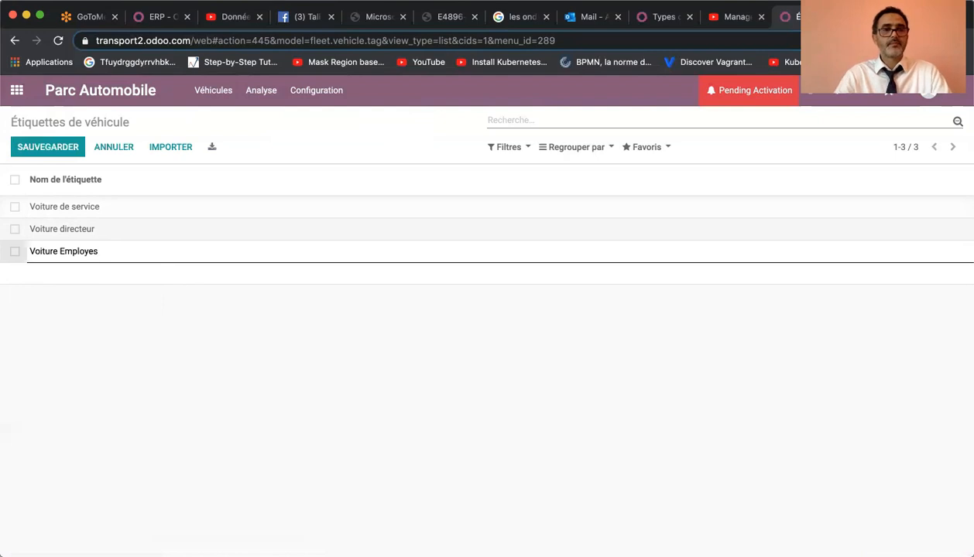
{"action": "right_click", "coordinate": [81, 252]}
{"action": "left_click", "coordinate": [161, 266]}
{"action": "left_click", "coordinate": [65, 147]}
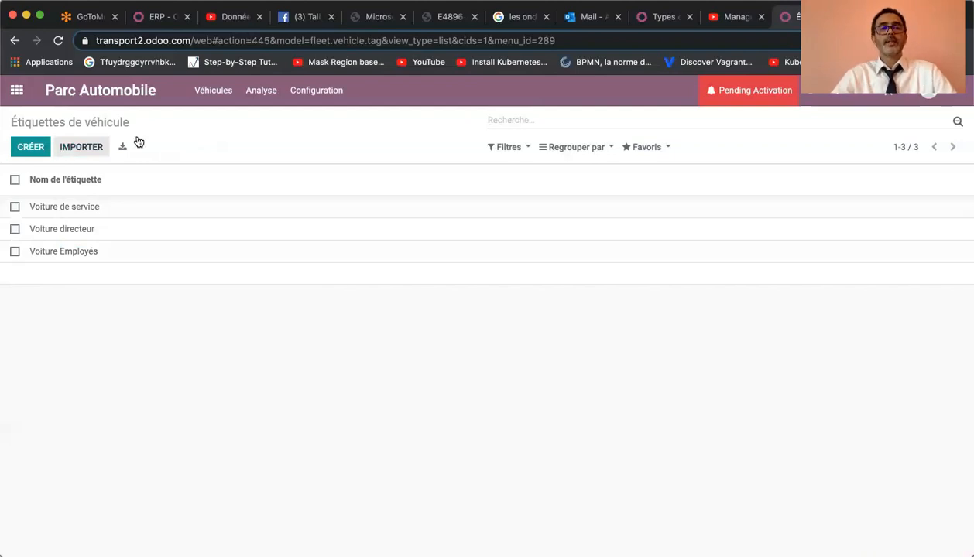
Start a new vehicle record and set its model to Mercedes/Class A.
{"action": "left_click", "coordinate": [219, 93]}
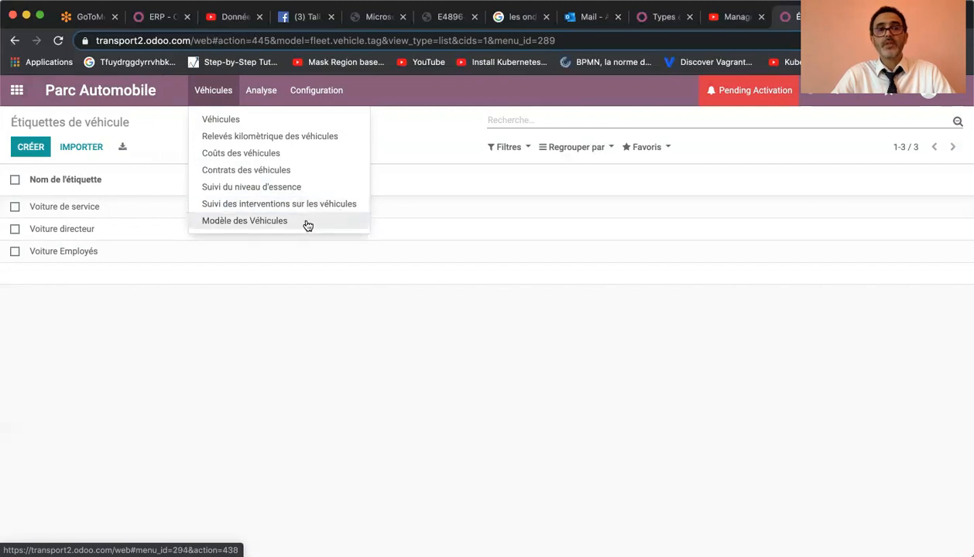
{"action": "left_click", "coordinate": [252, 122]}
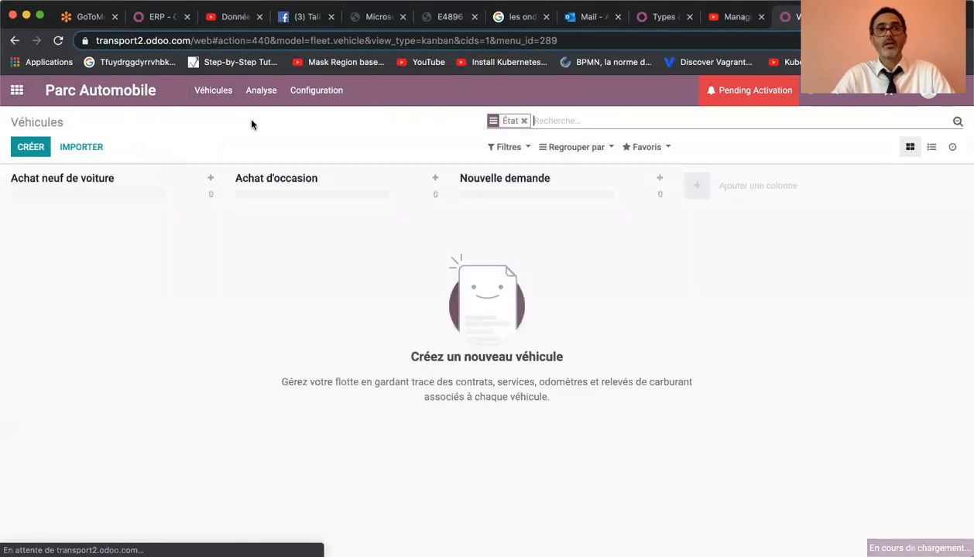
{"action": "left_click", "coordinate": [34, 149]}
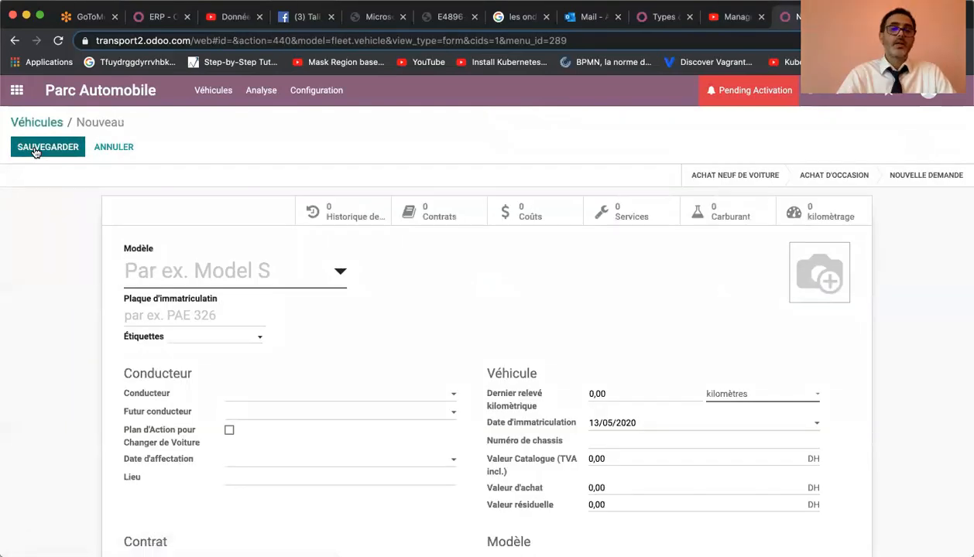
{"action": "left_click", "coordinate": [339, 274]}
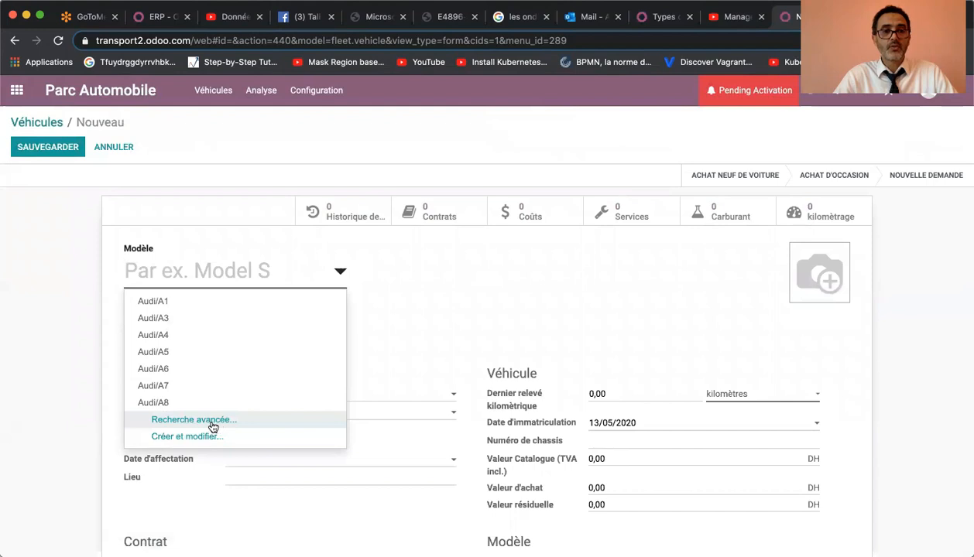
{"action": "left_click", "coordinate": [194, 421]}
{"action": "scroll", "coordinate": [261, 409], "scroll_direction": "down", "scroll_amount": 5}
{"action": "scroll", "coordinate": [287, 300], "scroll_direction": "up", "scroll_amount": 2}
{"action": "left_click", "coordinate": [294, 290]}
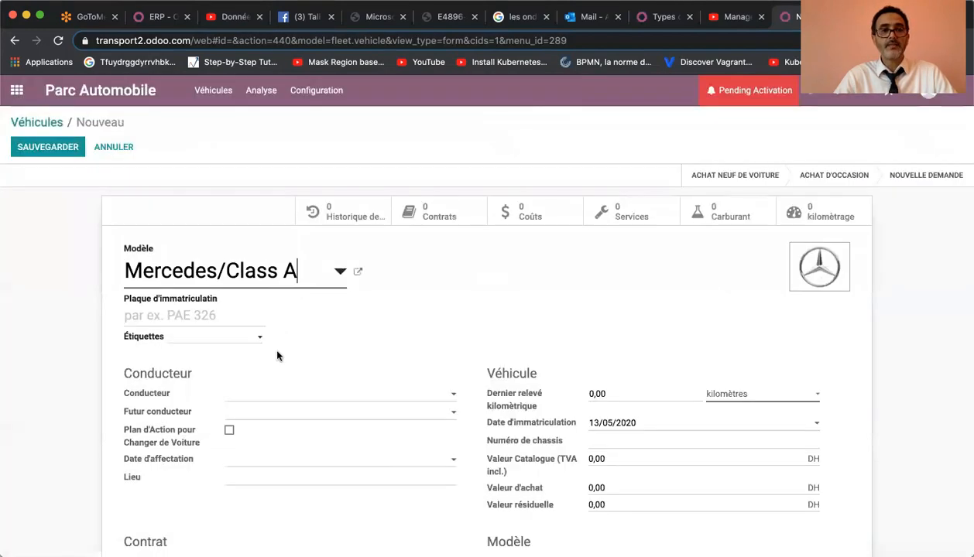
Set the vehicle's registration plate to 12345 A 19 and assign the tag Voiture directeur.
{"action": "left_click", "coordinate": [223, 319]}
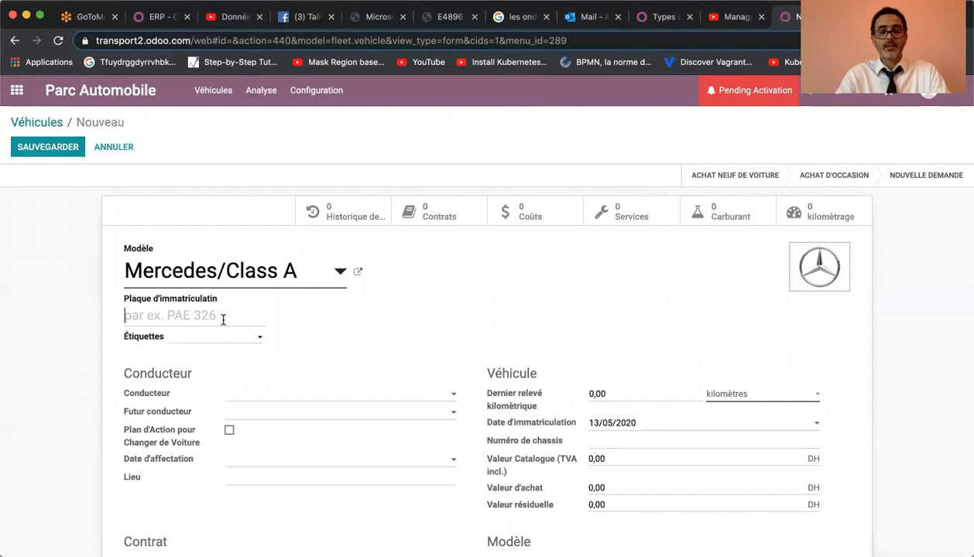
{"action": "type", "text": "1234"}
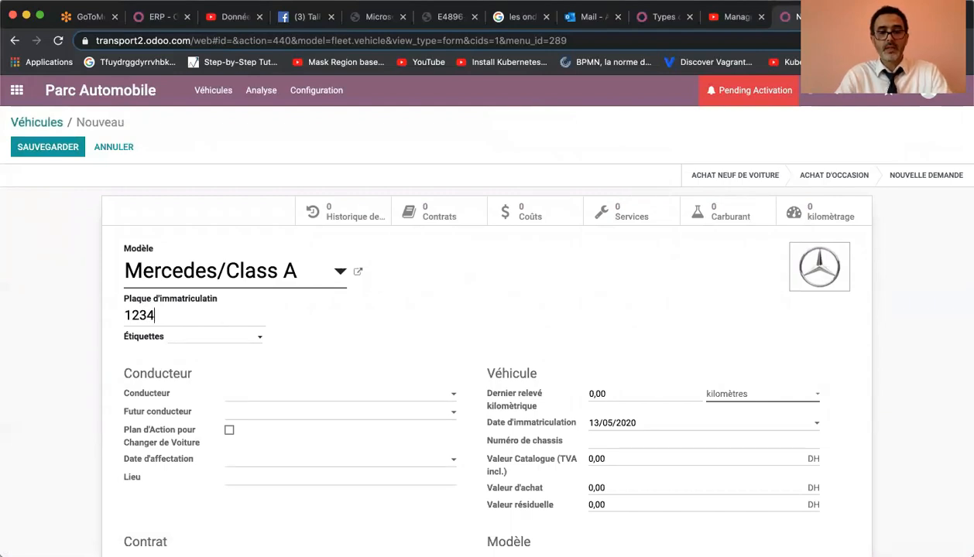
{"action": "type", "text": "5 A 19"}
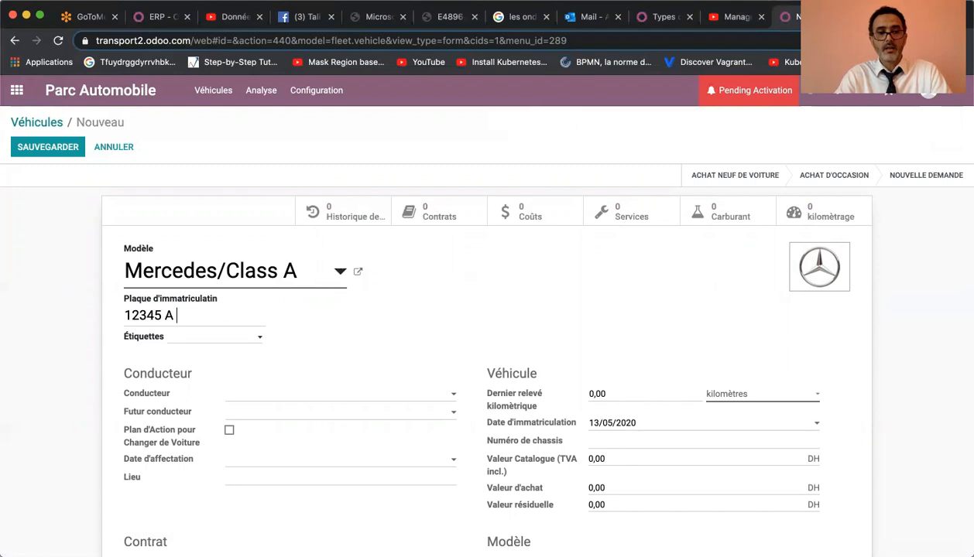
{"action": "left_click", "coordinate": [215, 338]}
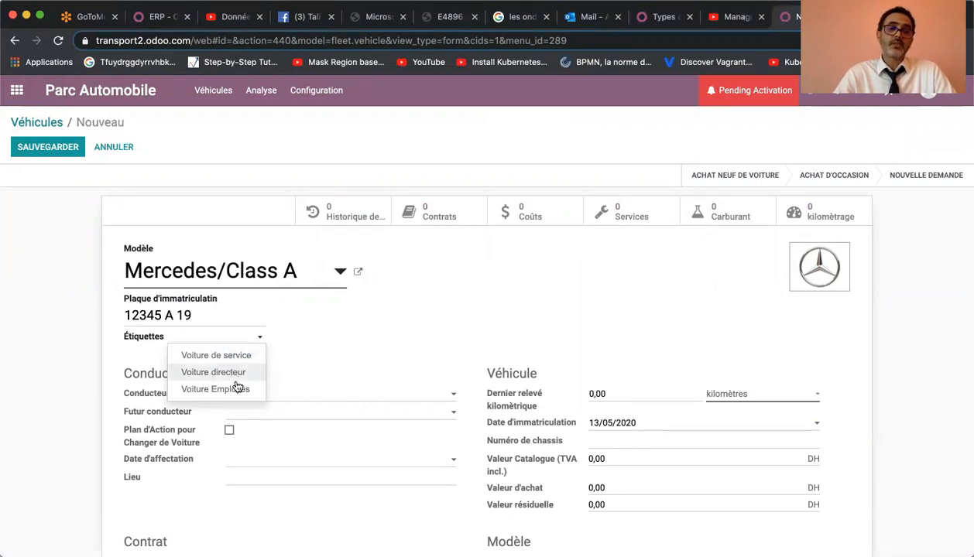
{"action": "left_click", "coordinate": [243, 377]}
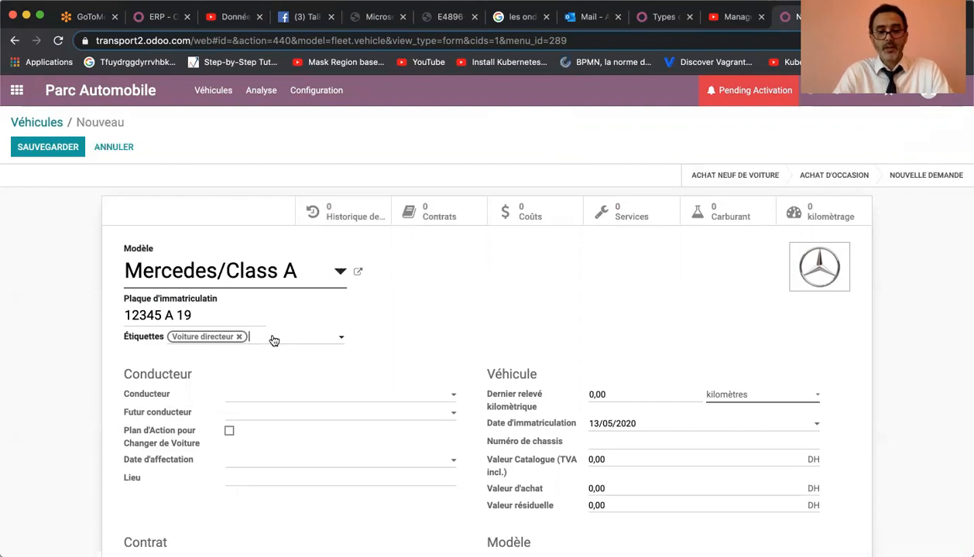
Create a new tag "Blanche" directly on the vehicle record as its second tag.
{"action": "type", "text": "Roug"}
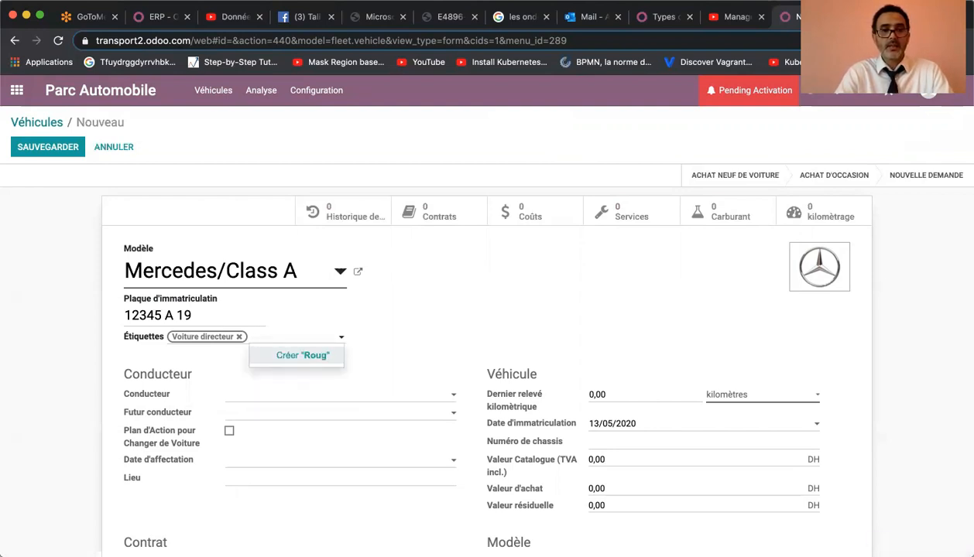
{"action": "key", "text": "BackSpace"}
{"action": "key", "text": "BackSpace"}
{"action": "key", "text": "BackSpace"}
{"action": "key", "text": "BackSpace"}
{"action": "type", "text": "B"}
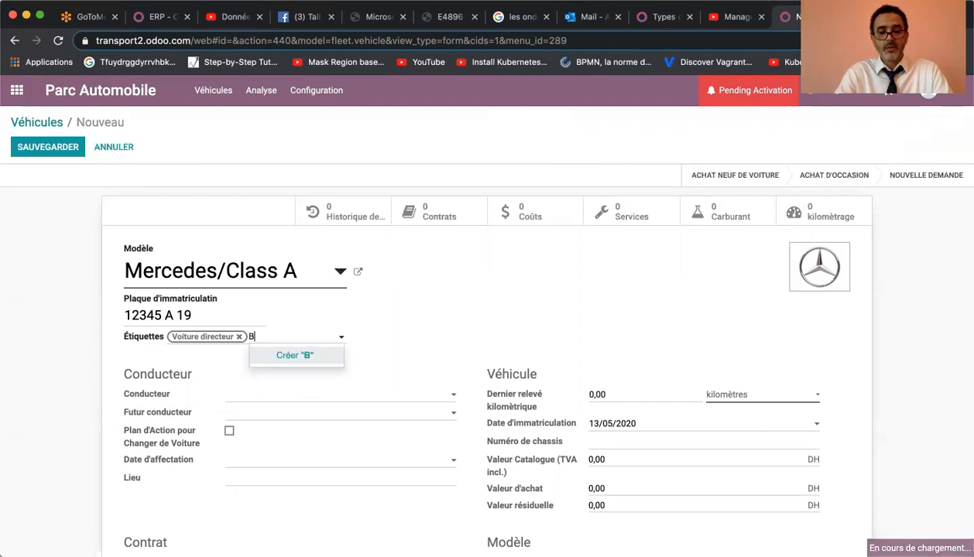
{"action": "type", "text": "lanche"}
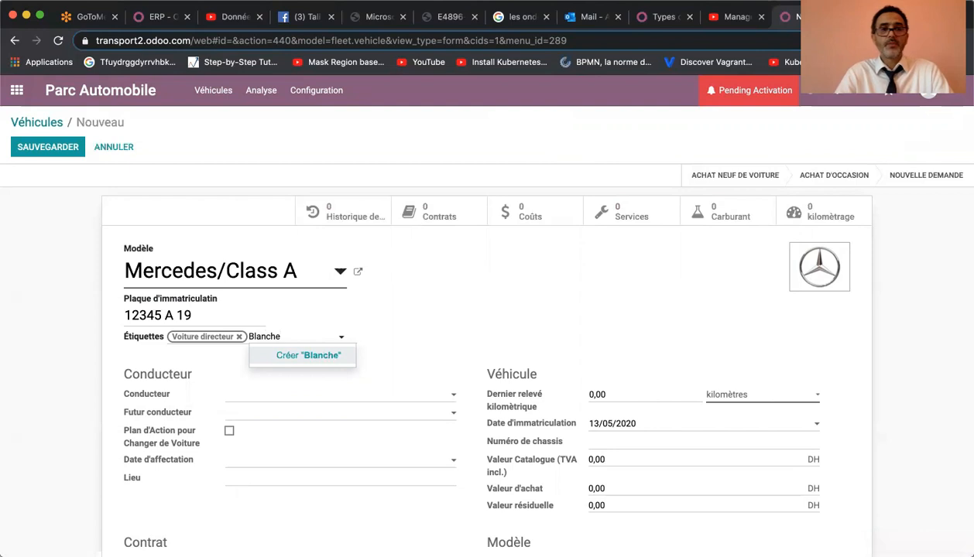
{"action": "left_click", "coordinate": [292, 354]}
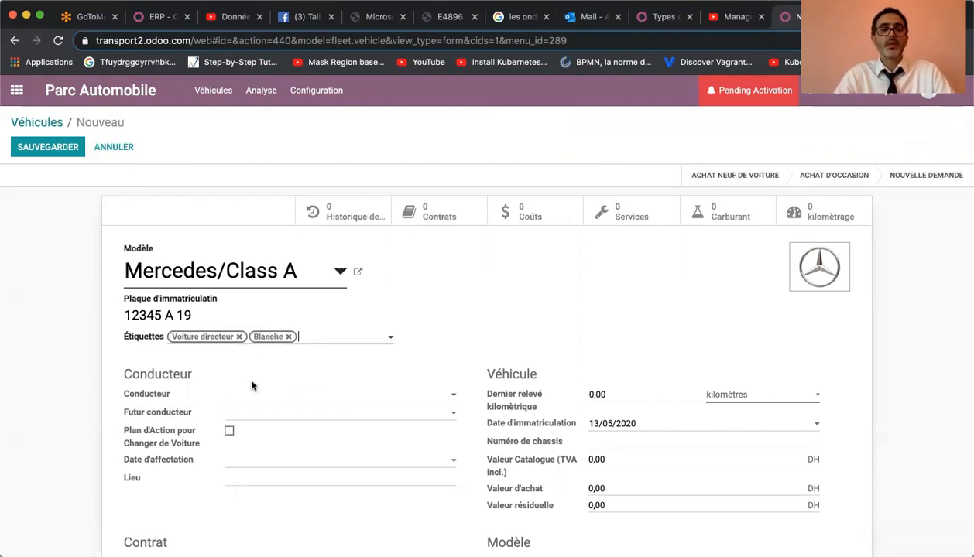
Assign the existing individual's contact as driver and create a new contact by first name as the future driver.
{"action": "scroll", "coordinate": [291, 401], "scroll_direction": "down", "scroll_amount": 2}
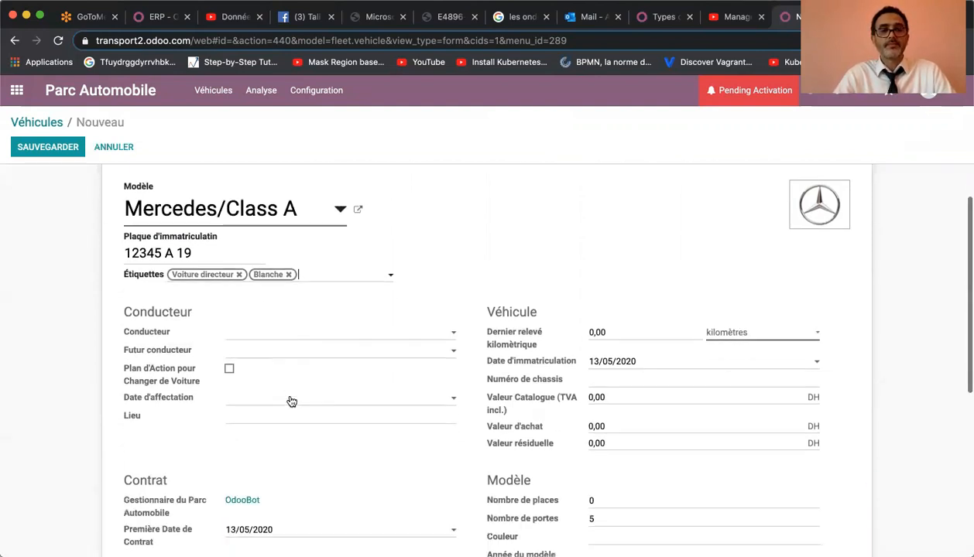
{"action": "left_click", "coordinate": [319, 332]}
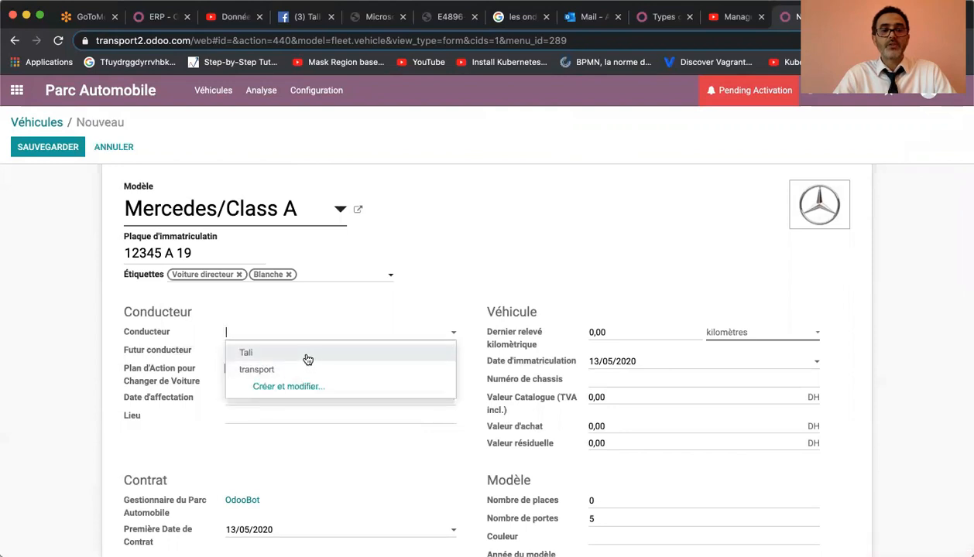
{"action": "left_click", "coordinate": [307, 356]}
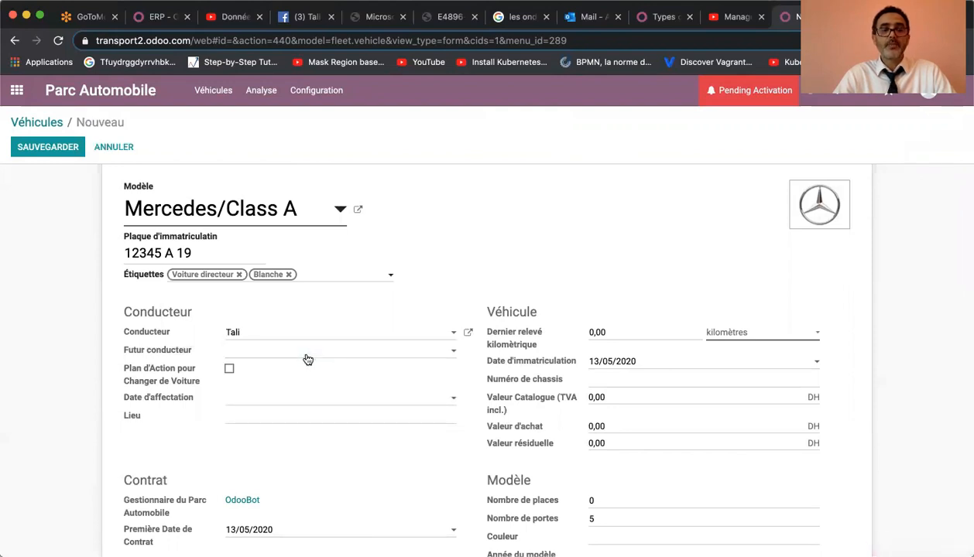
{"action": "left_click", "coordinate": [307, 358]}
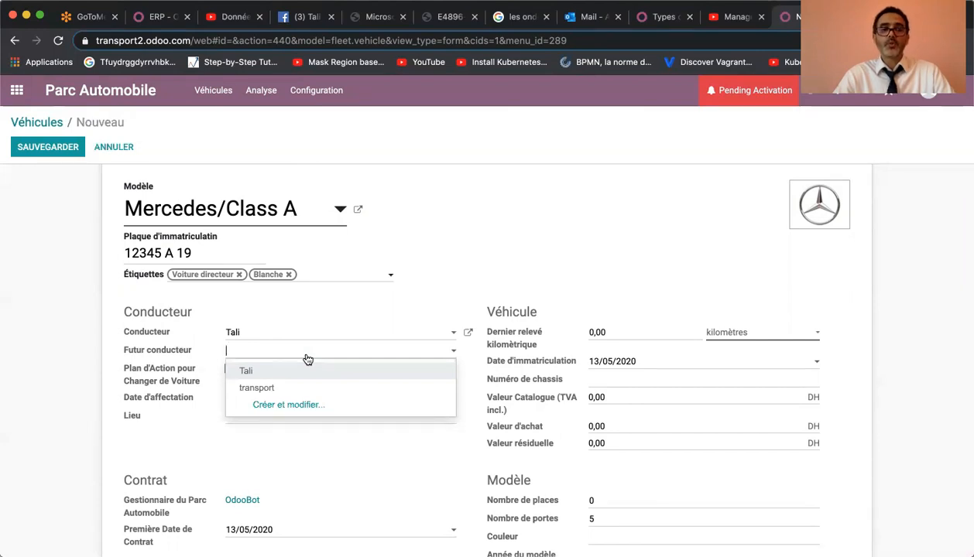
{"action": "type", "text": "Laila"}
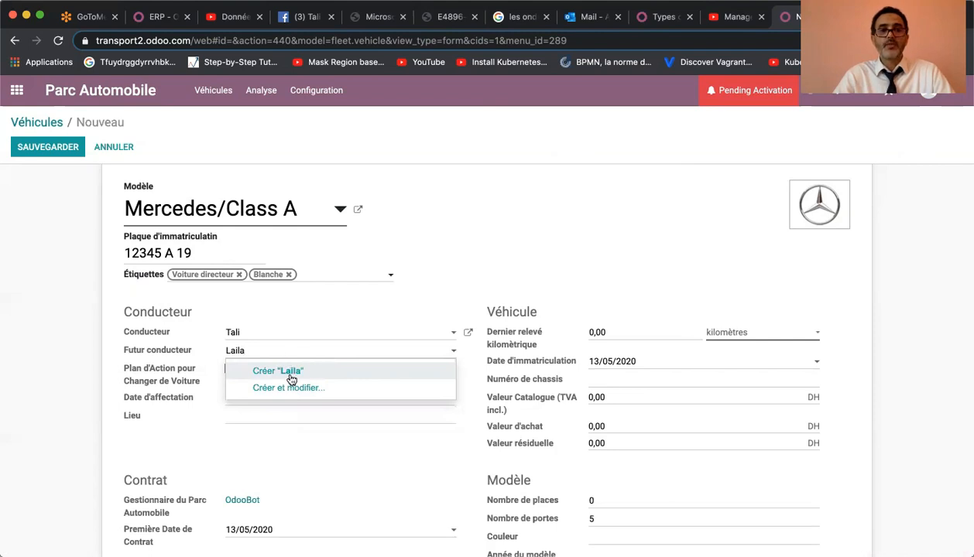
{"action": "left_click", "coordinate": [291, 377]}
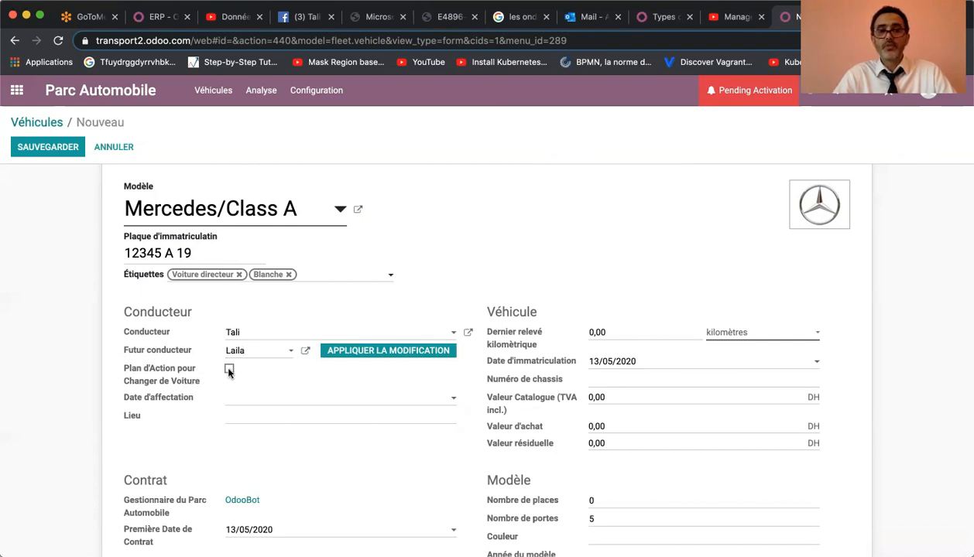
Set the driver's assignment date to 05/05/2020 and the vehicle's location to Tanger.
{"action": "left_click", "coordinate": [285, 402]}
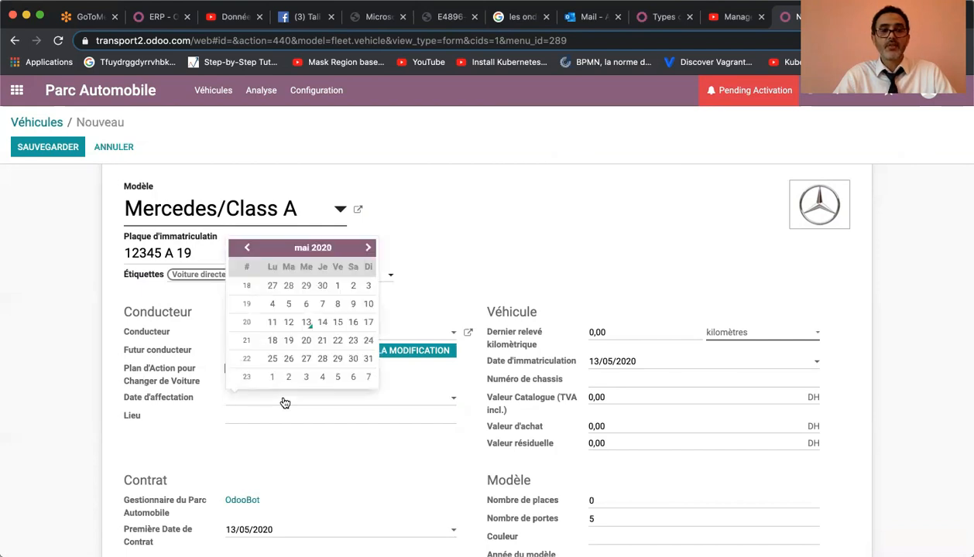
{"action": "left_click", "coordinate": [288, 305]}
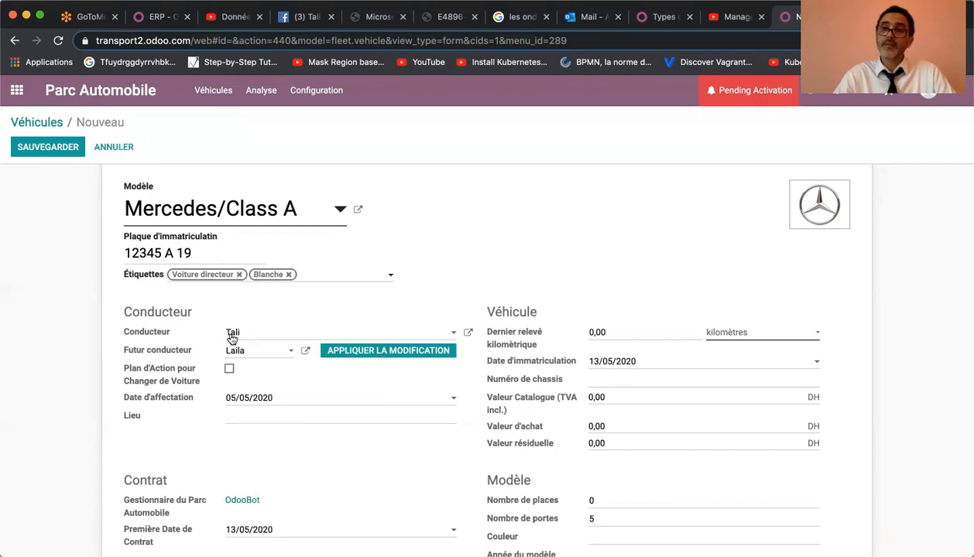
{"action": "left_click", "coordinate": [266, 411]}
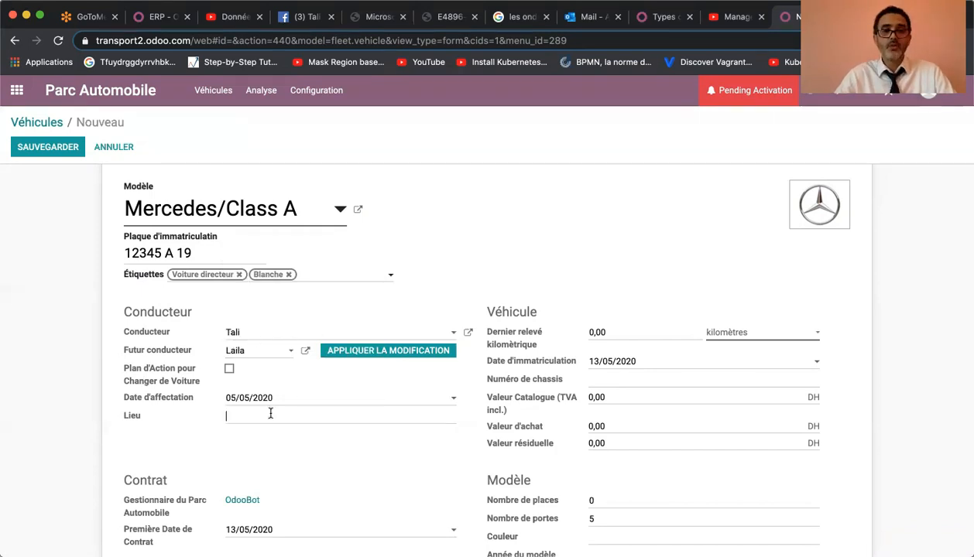
{"action": "type", "text": "Tanger"}
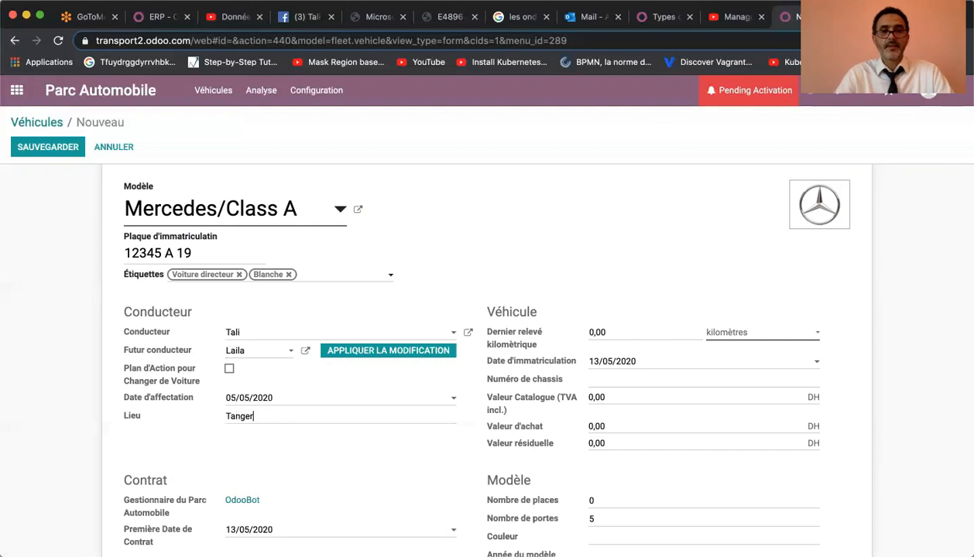
Set the vehicle's last odometer reading to 1000, keeping kilometres as the distance unit.
{"action": "scroll", "coordinate": [387, 434], "scroll_direction": "up", "scroll_amount": 1}
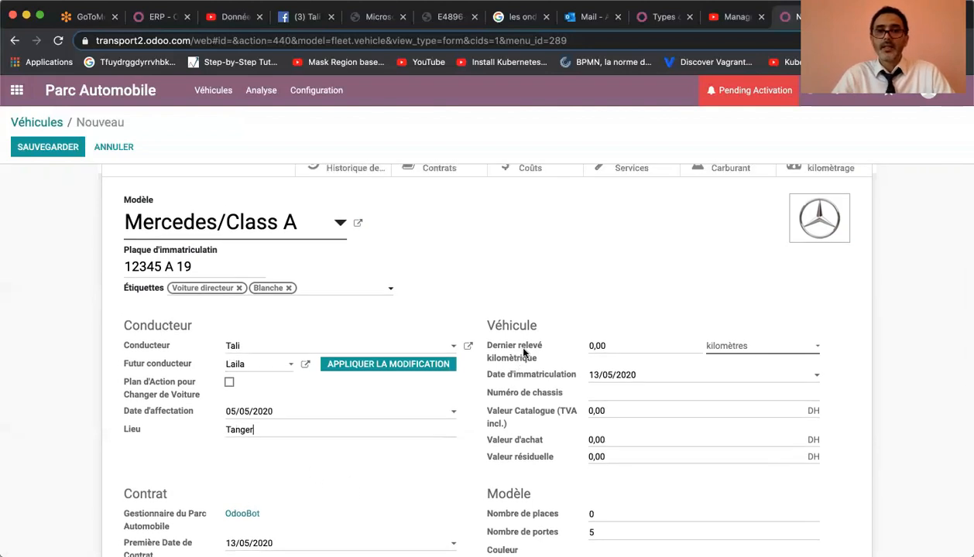
{"action": "left_click", "coordinate": [621, 349]}
{"action": "type", "text": "1000"}
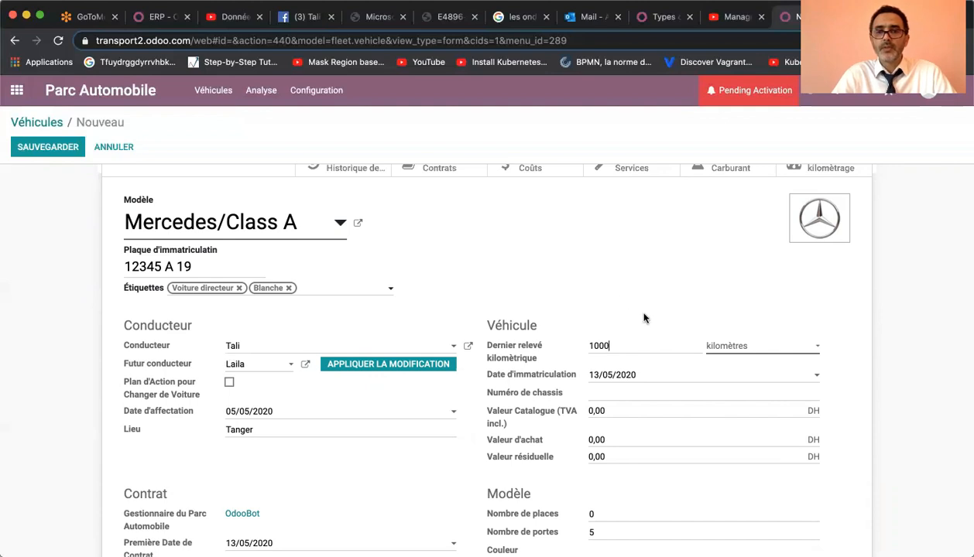
{"action": "left_click", "coordinate": [743, 346]}
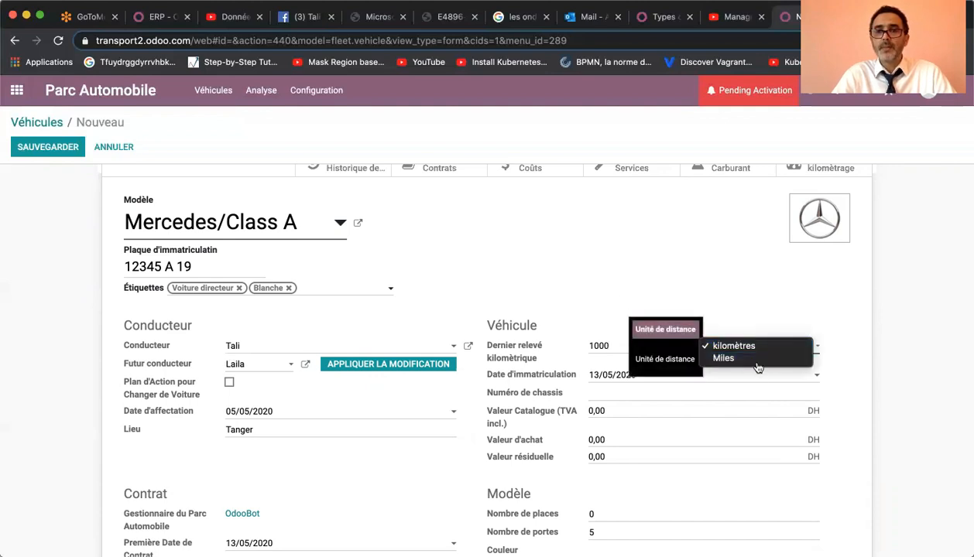
{"action": "left_click", "coordinate": [683, 252]}
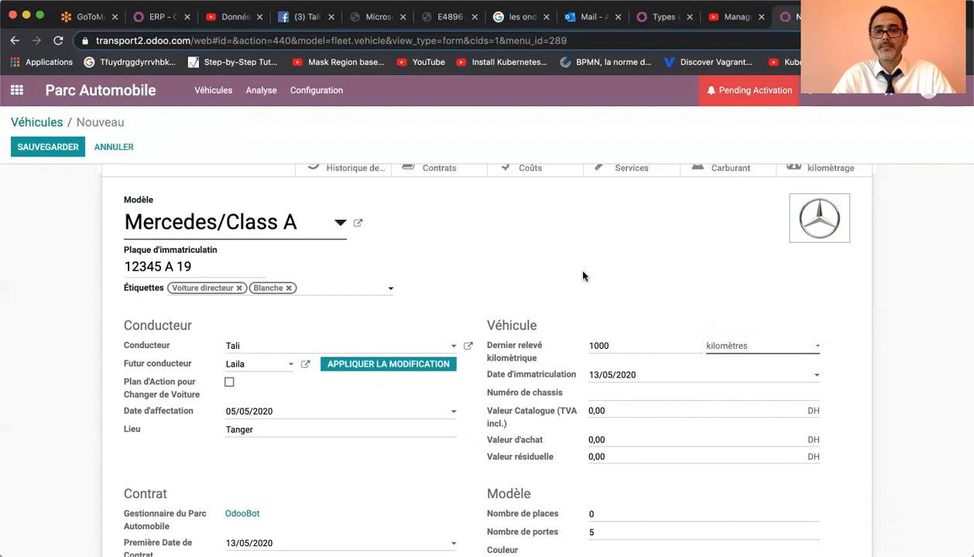
Set the vehicle's registration date to 28/04/2020 and its chassis number to 767676433.
{"action": "left_click", "coordinate": [650, 379]}
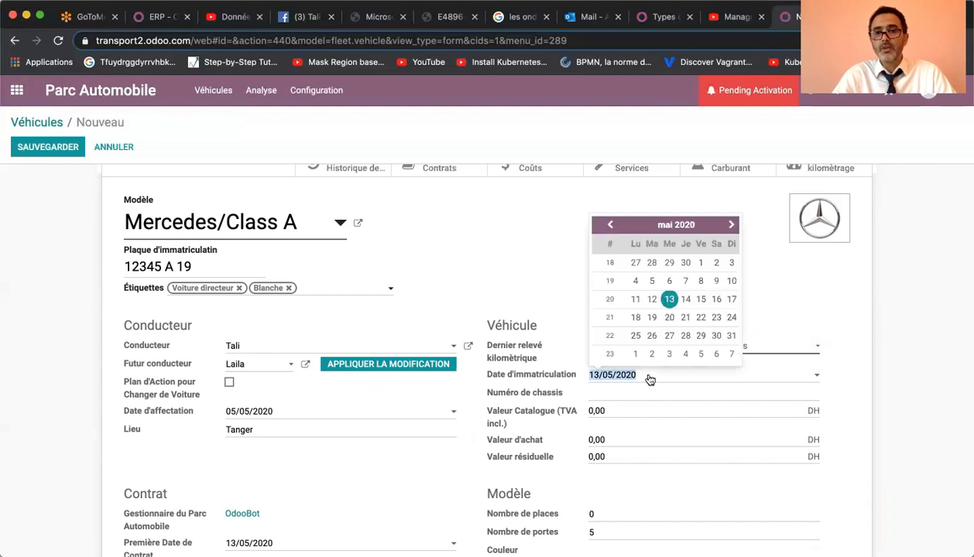
{"action": "left_click", "coordinate": [652, 264]}
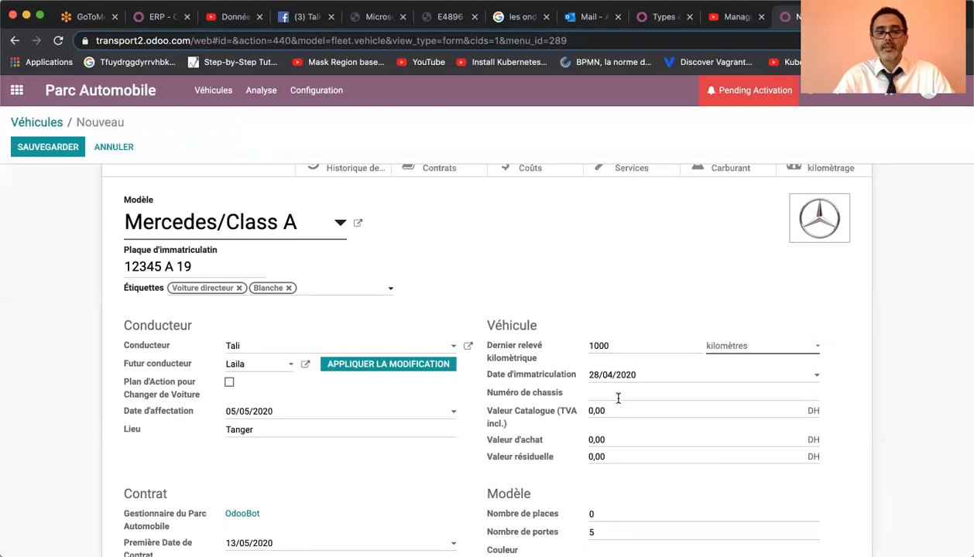
{"action": "type", "text": "767676433"}
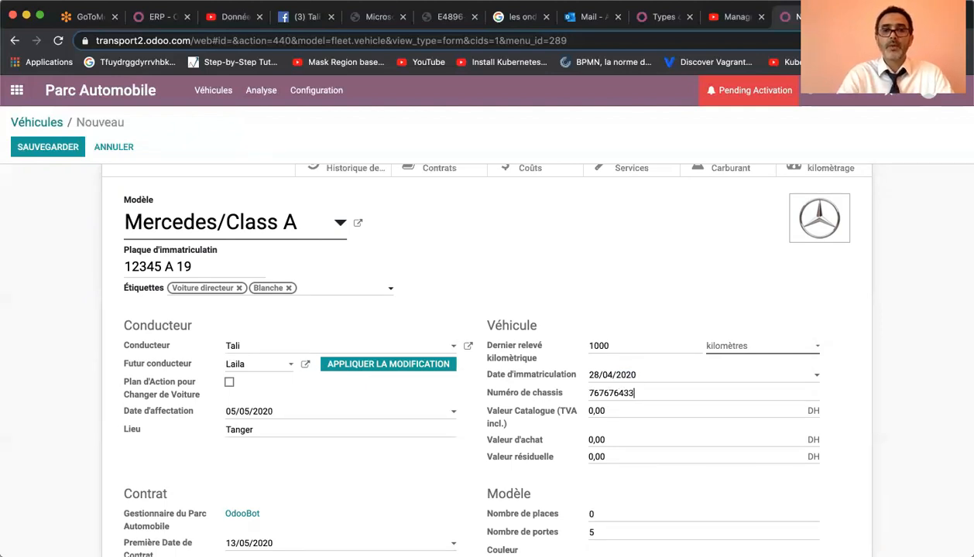
Set the vehicle's catalogue value including VAT to 250000 DH.
{"action": "mouse_move", "coordinate": [537, 416]}
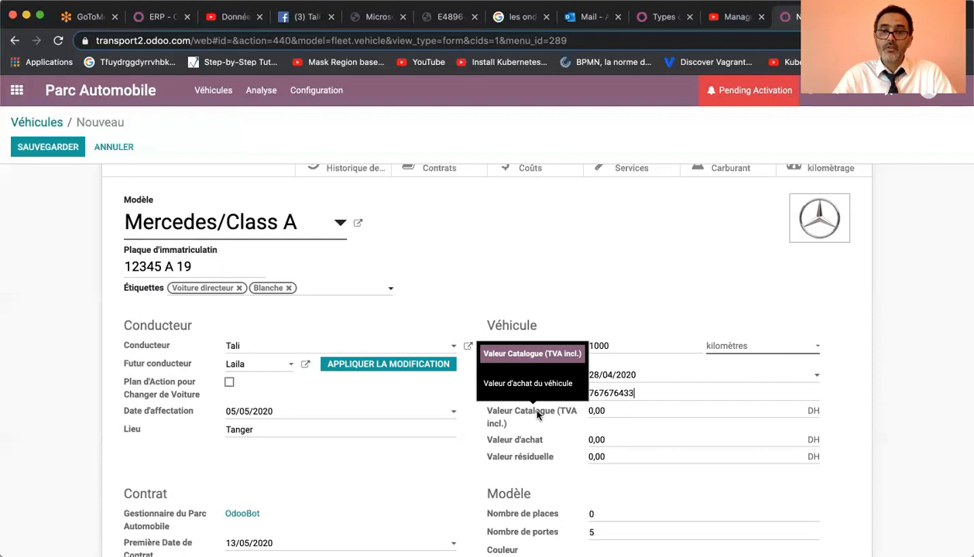
{"action": "left_click", "coordinate": [628, 411]}
{"action": "type", "text": "2"}
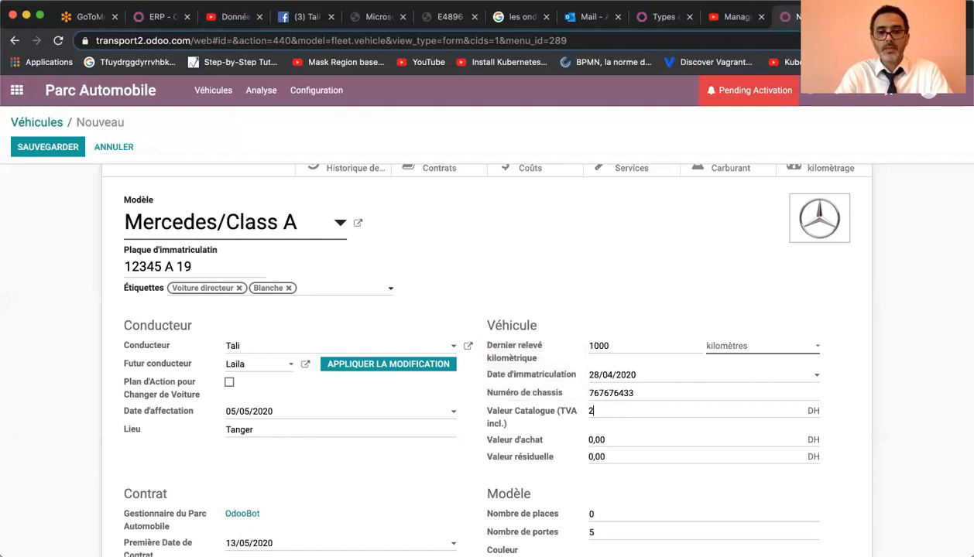
{"action": "type", "text": "5000"}
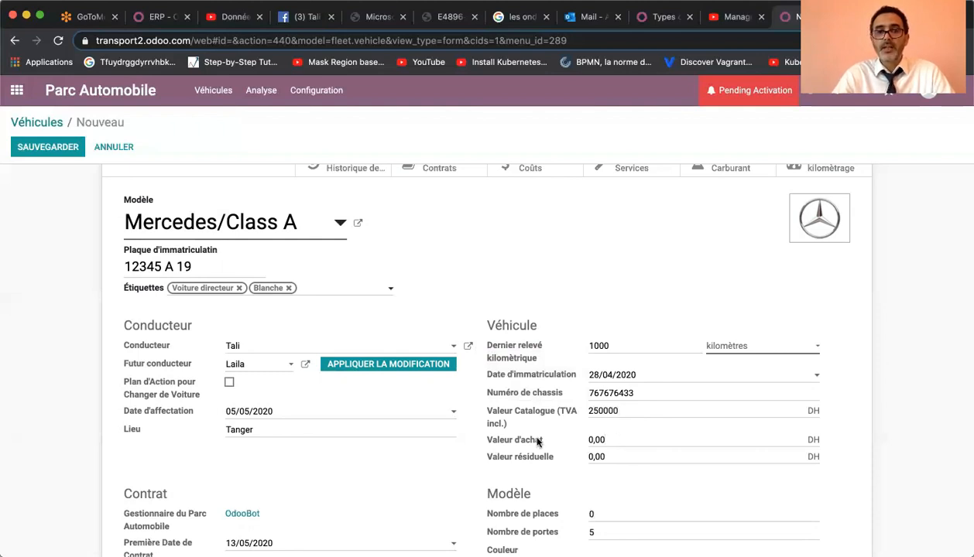
Set the vehicle's purchase value to 200000 DH and its residual value to 150000 DH.
{"action": "mouse_move", "coordinate": [539, 442]}
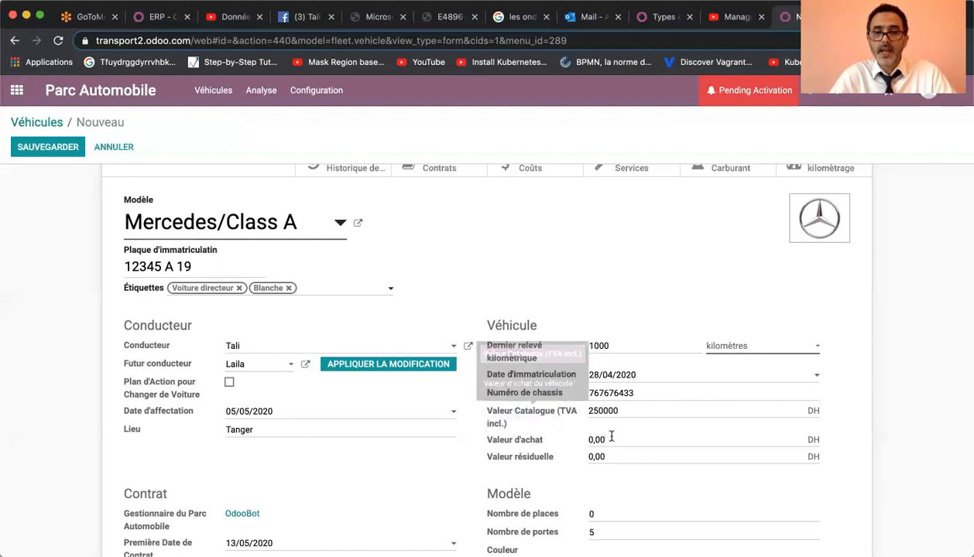
{"action": "double_click", "coordinate": [619, 438]}
{"action": "type", "text": "200000"}
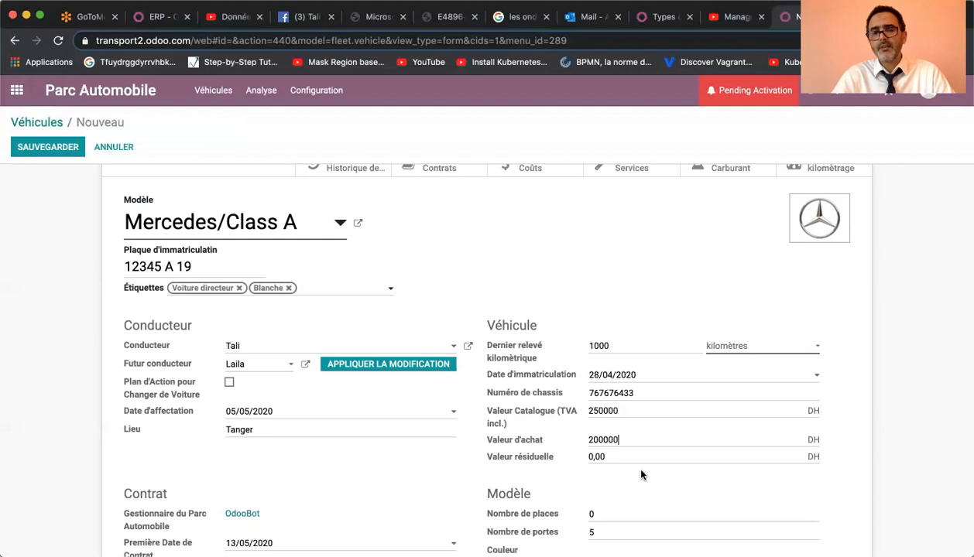
{"action": "left_click", "coordinate": [612, 458]}
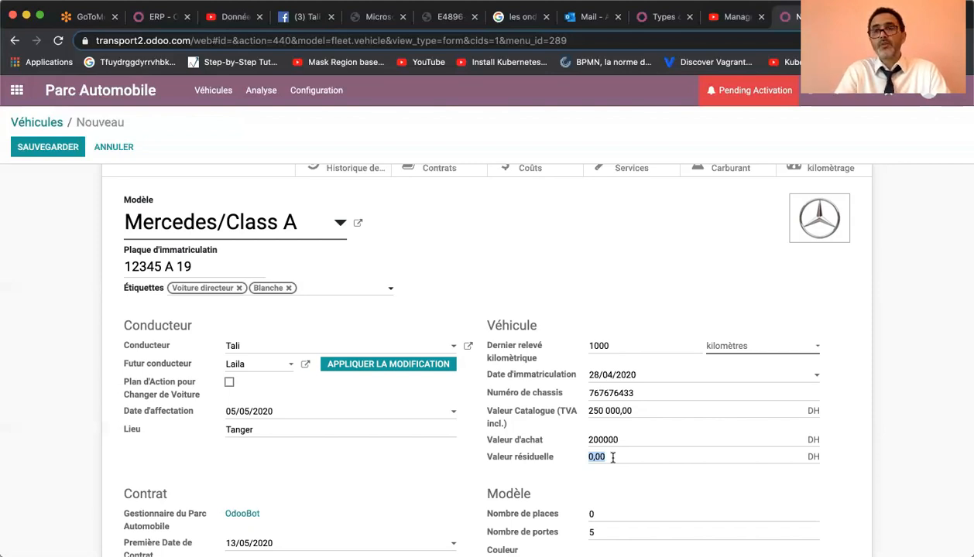
{"action": "type", "text": "1500"}
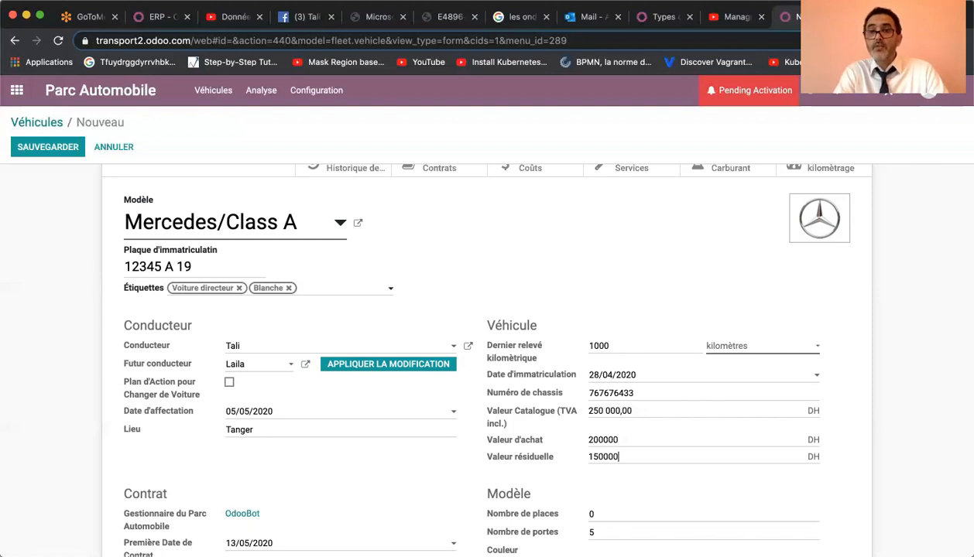
Set the engine's transmission to Manuel and its fuel type to Diesel.
{"action": "scroll", "coordinate": [544, 463], "scroll_direction": "down", "scroll_amount": 5}
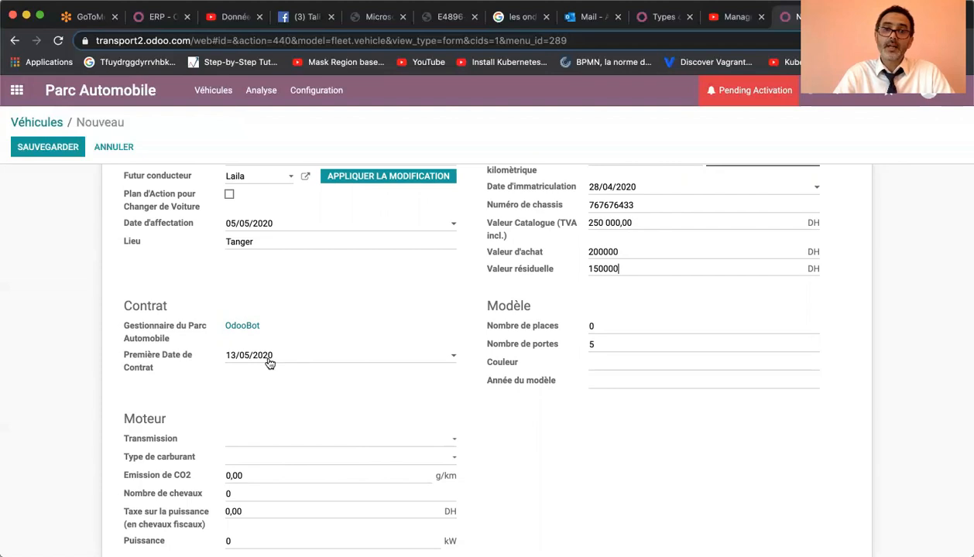
{"action": "scroll", "coordinate": [270, 363], "scroll_direction": "up", "scroll_amount": 5}
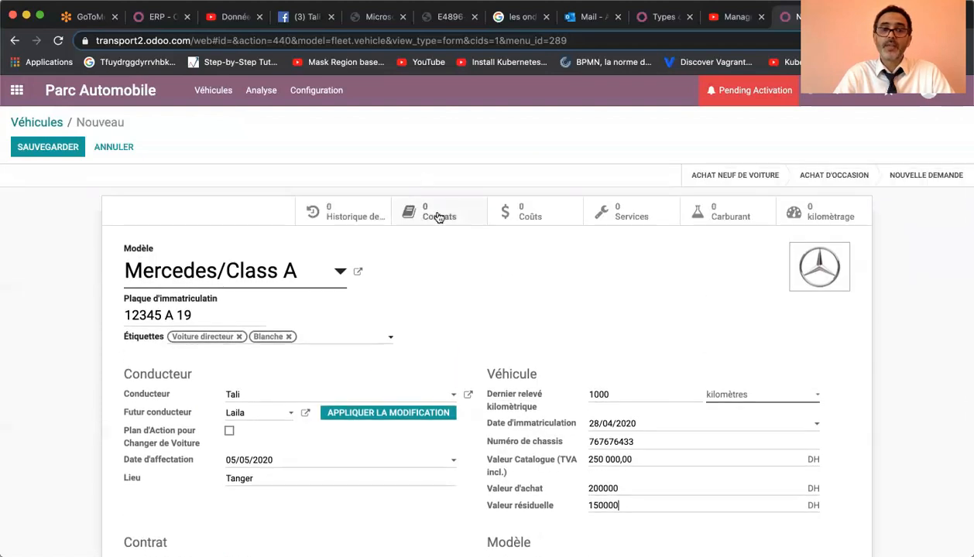
{"action": "scroll", "coordinate": [387, 305], "scroll_direction": "down", "scroll_amount": 3}
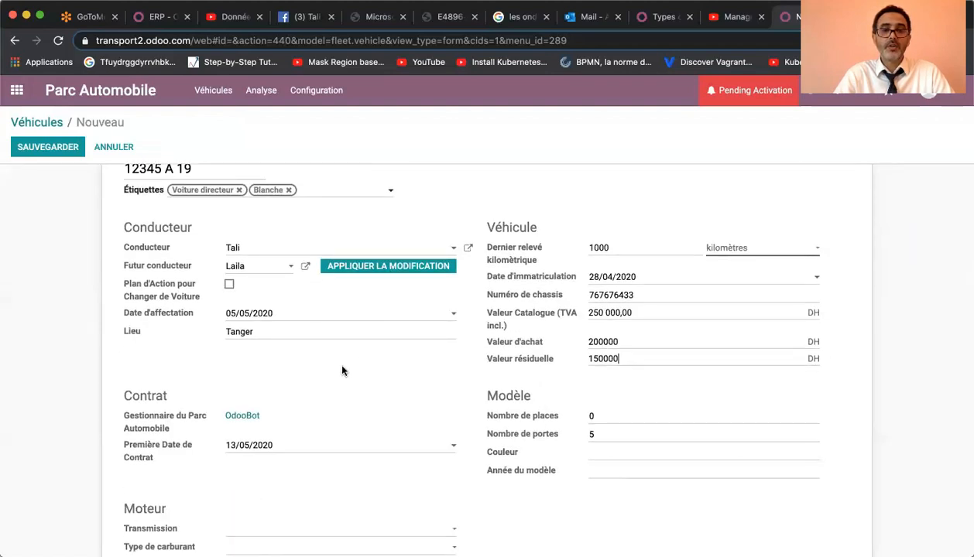
{"action": "scroll", "coordinate": [343, 371], "scroll_direction": "down", "scroll_amount": 3}
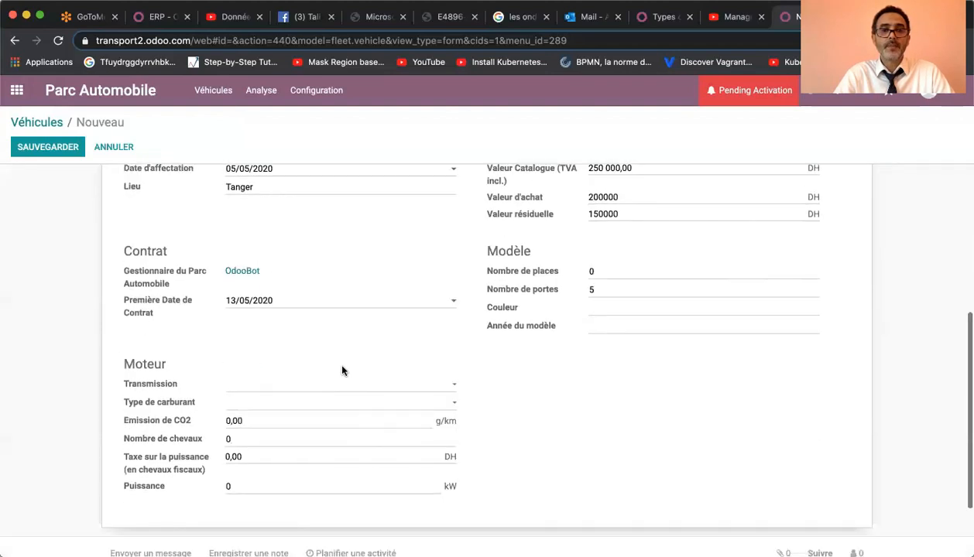
{"action": "left_click", "coordinate": [265, 391]}
{"action": "left_click", "coordinate": [295, 398]}
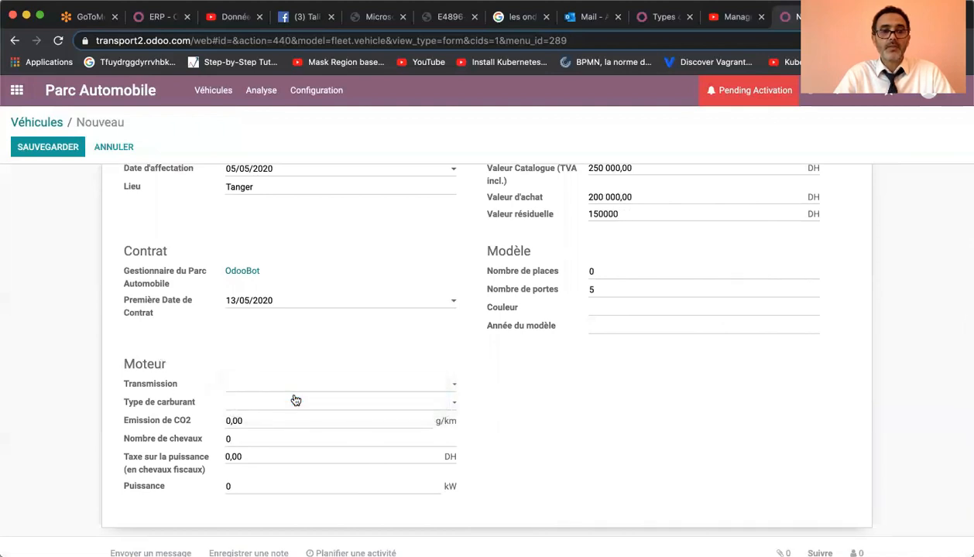
{"action": "left_click", "coordinate": [284, 403]}
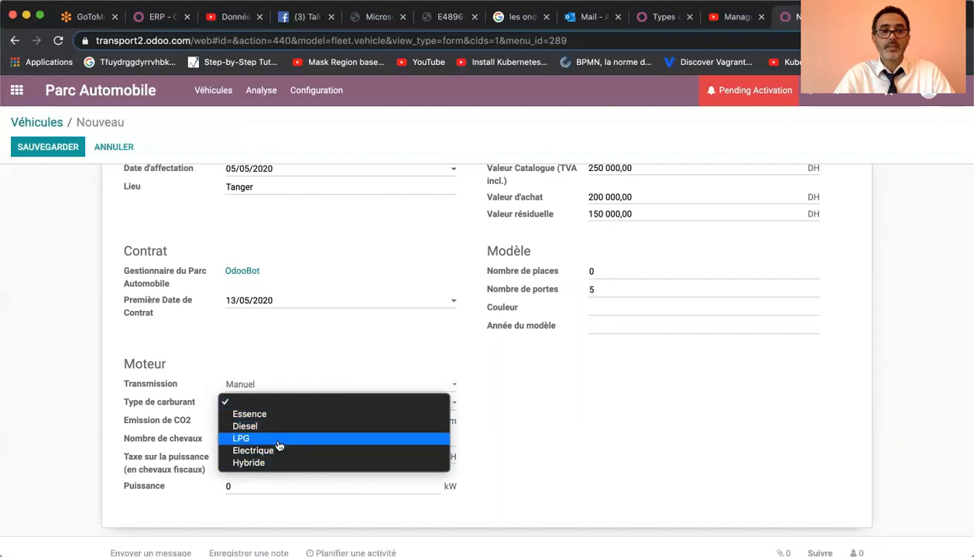
{"action": "left_click", "coordinate": [280, 427]}
Set the engine's number of horses to 2 and the horsepower tax to 700 DH.
{"action": "left_click", "coordinate": [274, 418]}
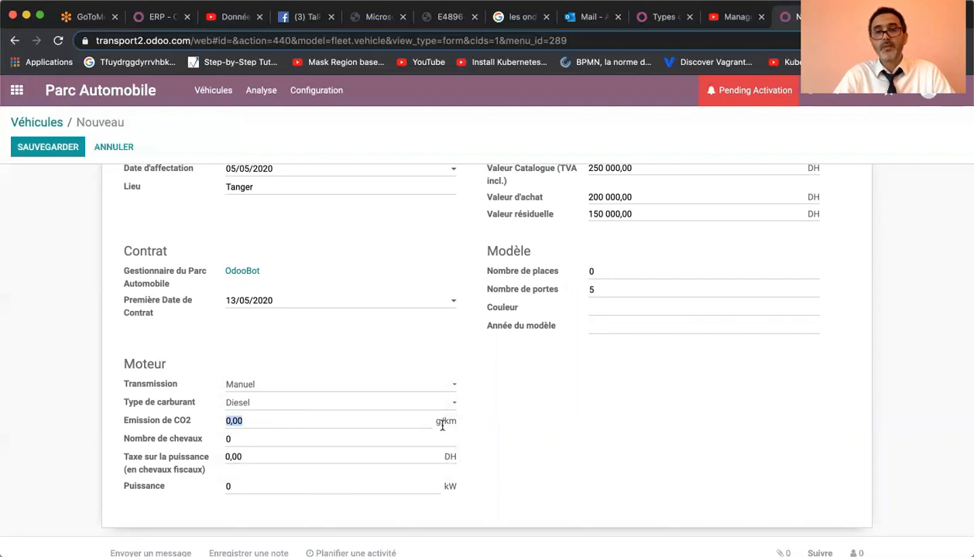
{"action": "right_click", "coordinate": [284, 443]}
{"action": "left_click", "coordinate": [506, 439]}
{"action": "scroll", "coordinate": [506, 438], "scroll_direction": "down", "scroll_amount": 3}
{"action": "double_click", "coordinate": [248, 329]}
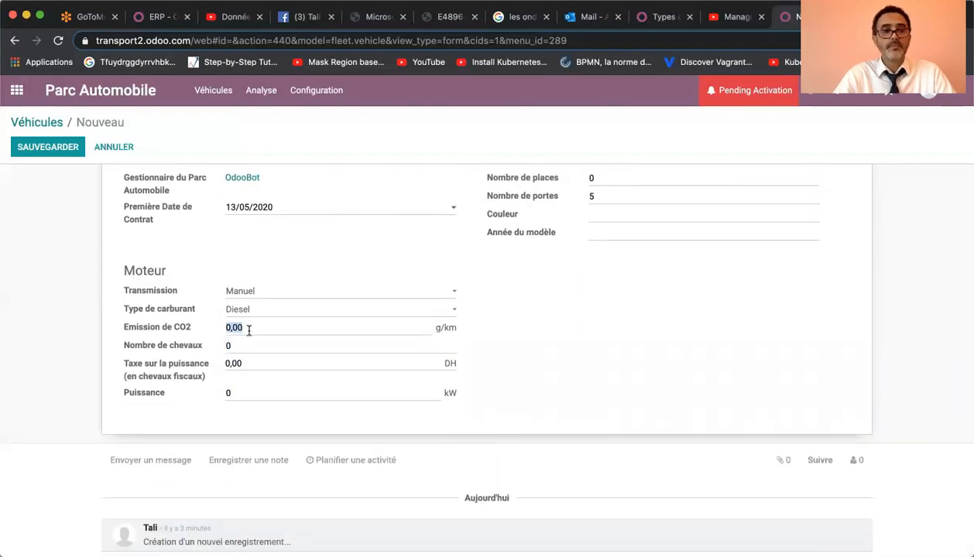
{"action": "left_click", "coordinate": [250, 347]}
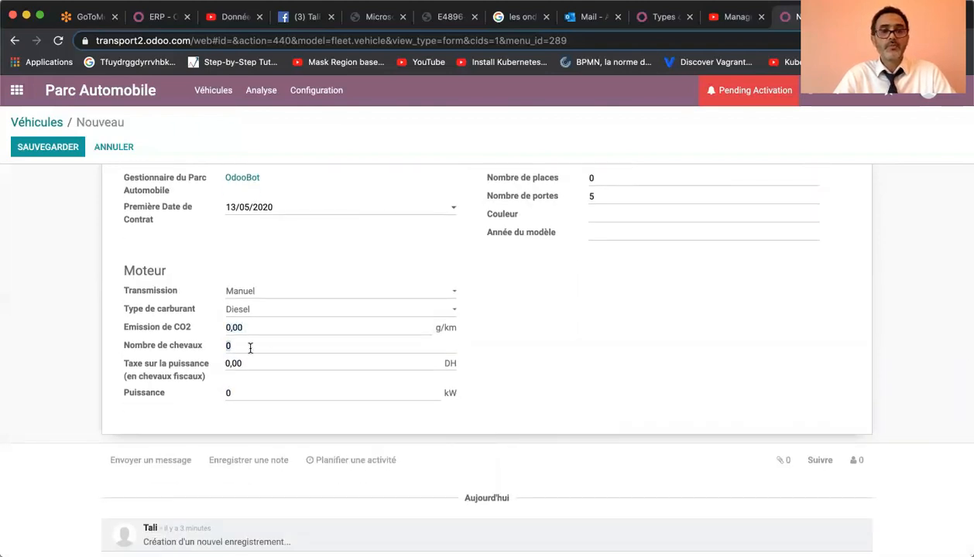
{"action": "type", "text": "2"}
{"action": "left_click", "coordinate": [265, 363]}
{"action": "type", "text": "7"}
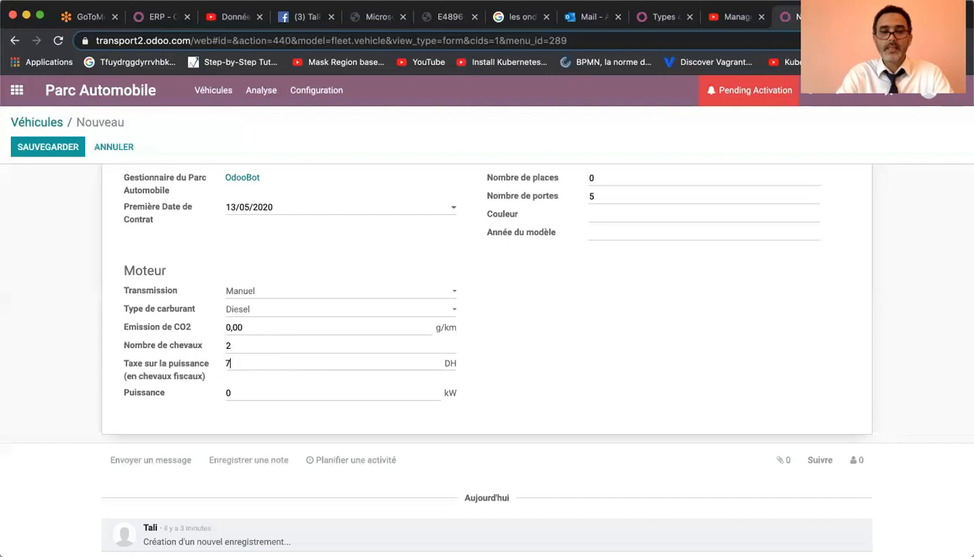
{"action": "type", "text": "00"}
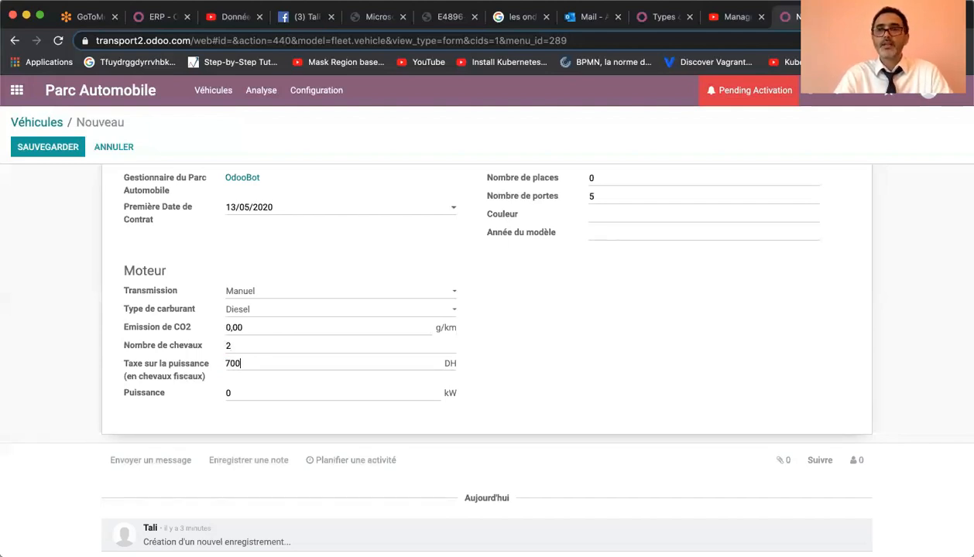
{"action": "left_click", "coordinate": [253, 391]}
{"action": "scroll", "coordinate": [252, 387], "scroll_direction": "up", "scroll_amount": 3}
{"action": "scroll", "coordinate": [253, 387], "scroll_direction": "down", "scroll_amount": 3}
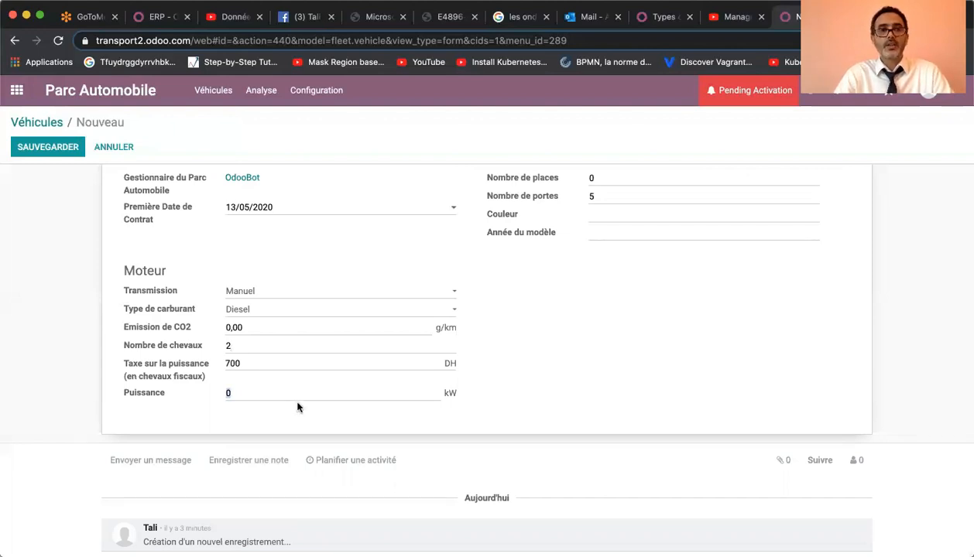
Set the number of seats in the vehicle's model details to 5.
{"action": "scroll", "coordinate": [297, 408], "scroll_direction": "up", "scroll_amount": 5}
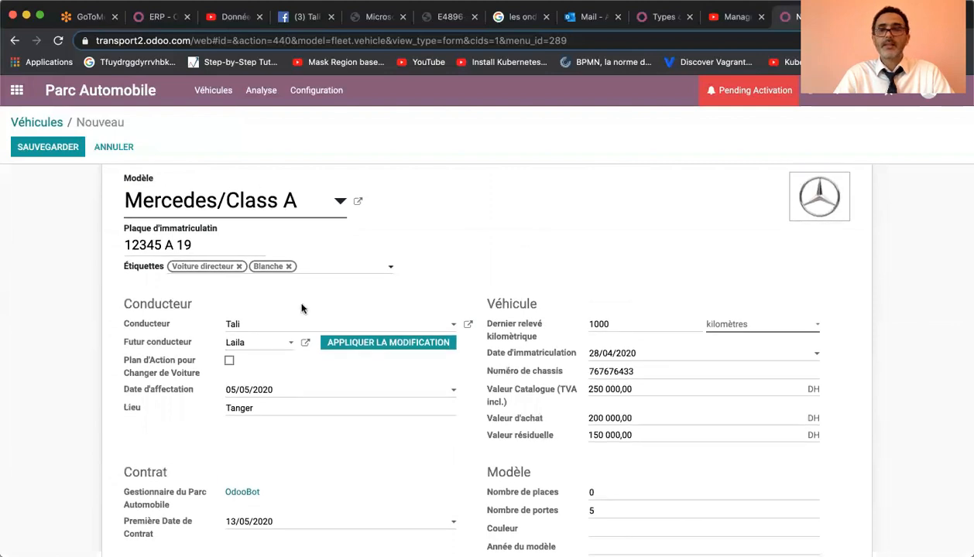
{"action": "scroll", "coordinate": [301, 308], "scroll_direction": "down", "scroll_amount": 5}
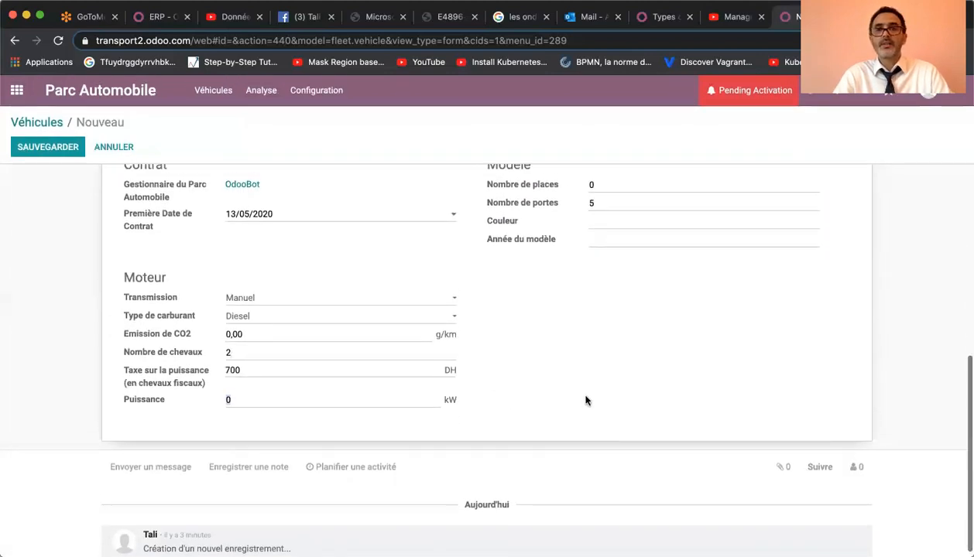
{"action": "scroll", "coordinate": [585, 400], "scroll_direction": "up", "scroll_amount": 3}
{"action": "left_click", "coordinate": [617, 358]}
{"action": "double_click", "coordinate": [617, 359]}
{"action": "type", "text": "5"}
Set the vehicle's colour to Blanche and its model year to 2019.
{"action": "left_click", "coordinate": [602, 377]}
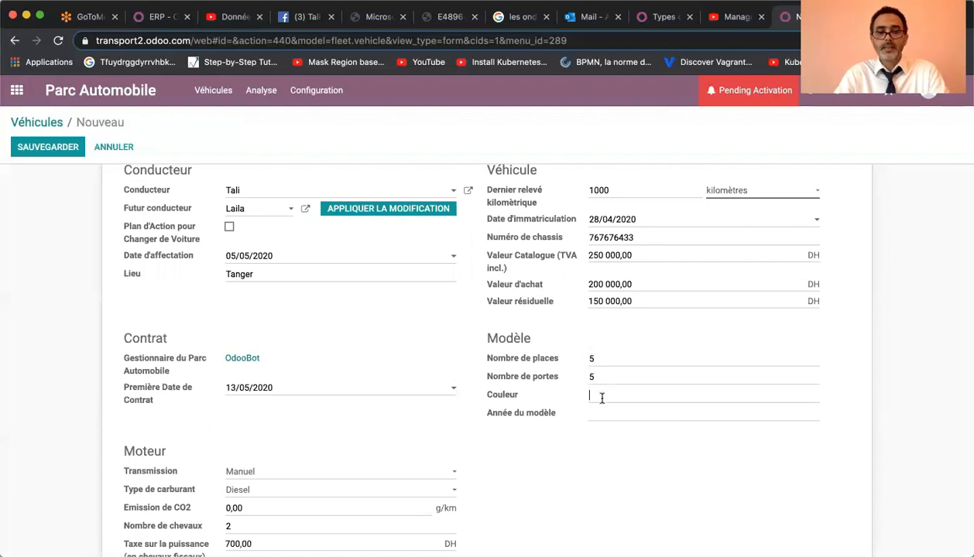
{"action": "type", "text": "Bl"}
{"action": "type", "text": "anhce"}
{"action": "type", "text": "che"}
{"action": "left_click", "coordinate": [626, 410]}
{"action": "type", "text": "2019"}
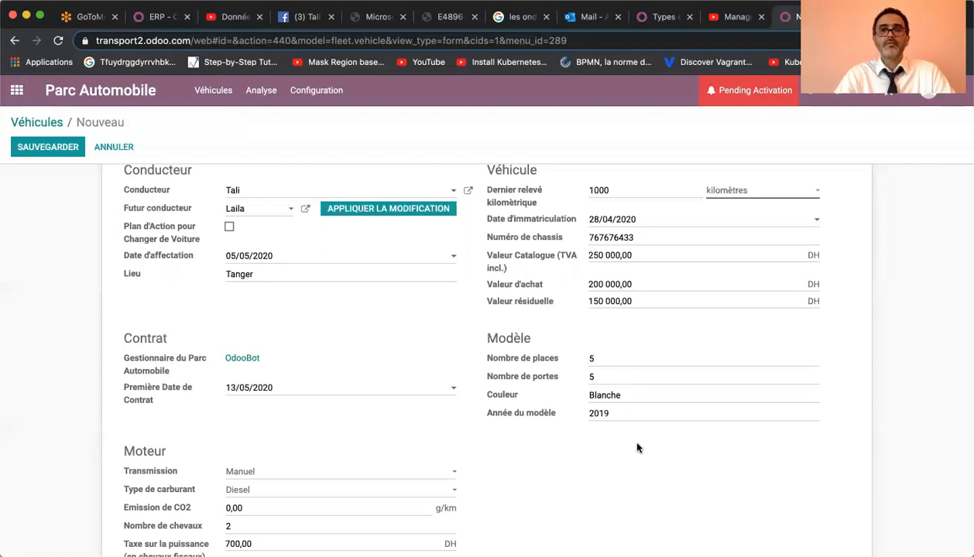
{"action": "scroll", "coordinate": [638, 447], "scroll_direction": "up", "scroll_amount": 5}
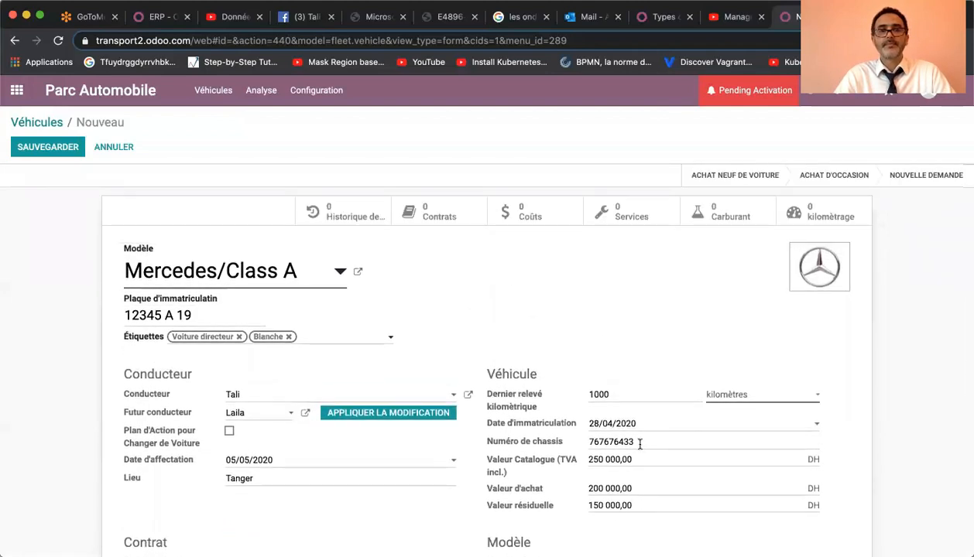
Save the new vehicle record and check its driver assignment history.
{"action": "left_click", "coordinate": [64, 149]}
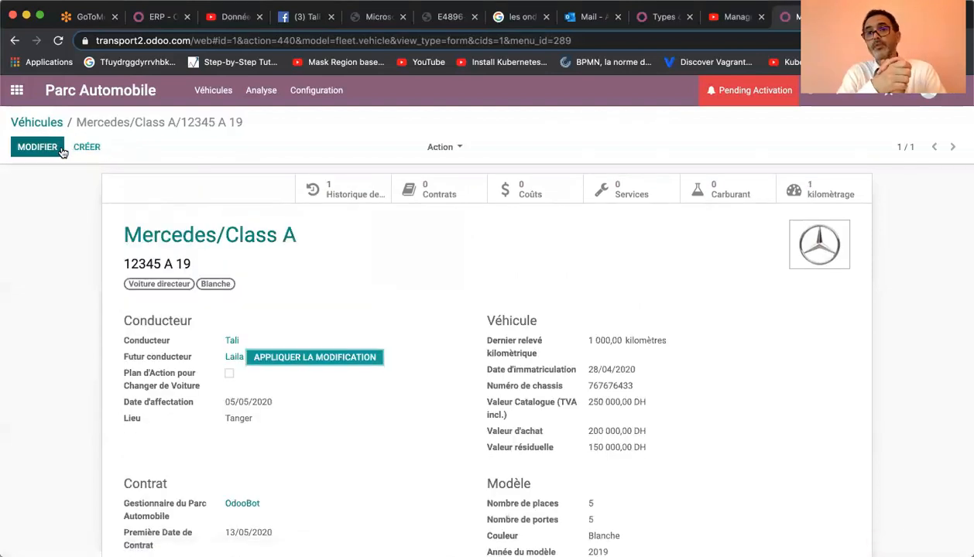
{"action": "left_click", "coordinate": [346, 191]}
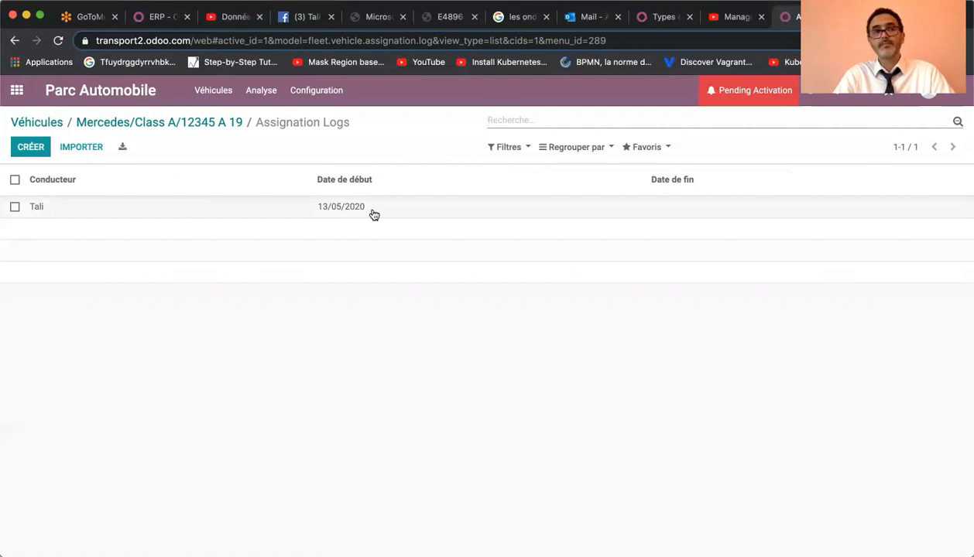
{"action": "left_click", "coordinate": [215, 123]}
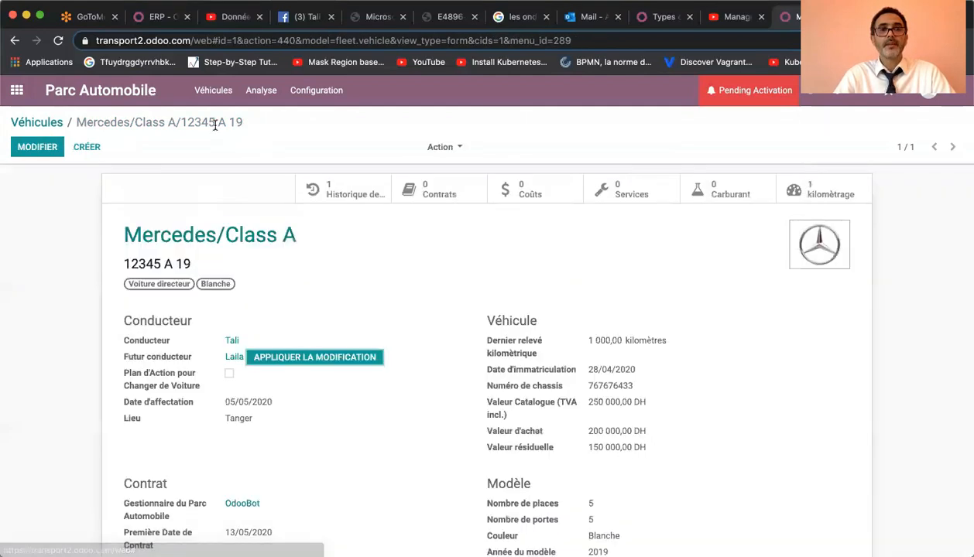
Apply the pending driver change, enter a new future driver's name for the vehicle and save the record.
{"action": "scroll", "coordinate": [378, 286], "scroll_direction": "down", "scroll_amount": 1}
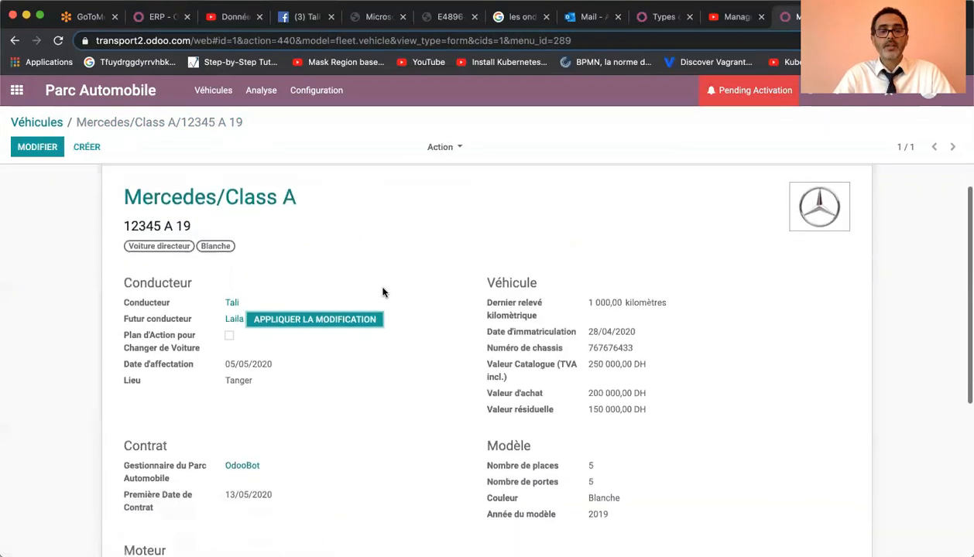
{"action": "left_click", "coordinate": [337, 325]}
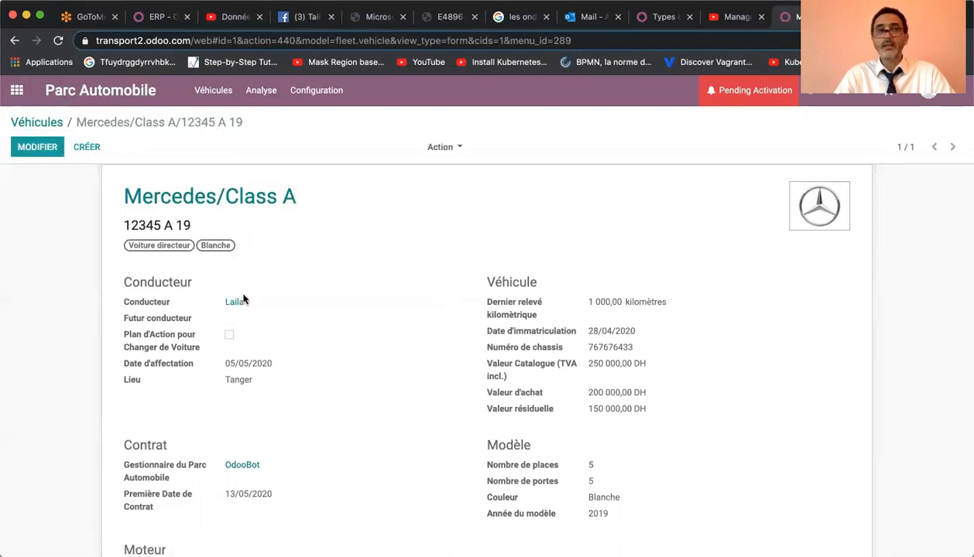
{"action": "left_click", "coordinate": [37, 151]}
{"action": "left_click", "coordinate": [281, 376]}
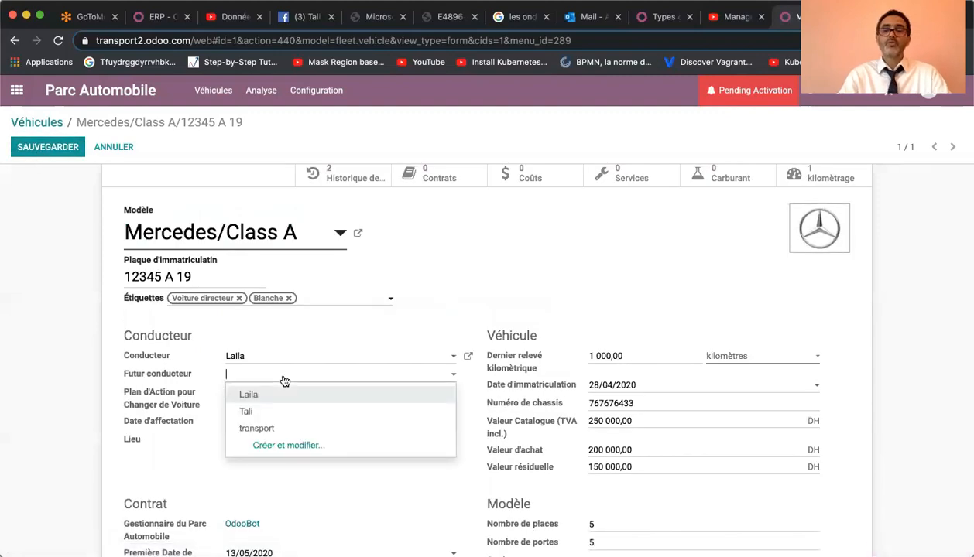
{"action": "type", "text": "Reda"}
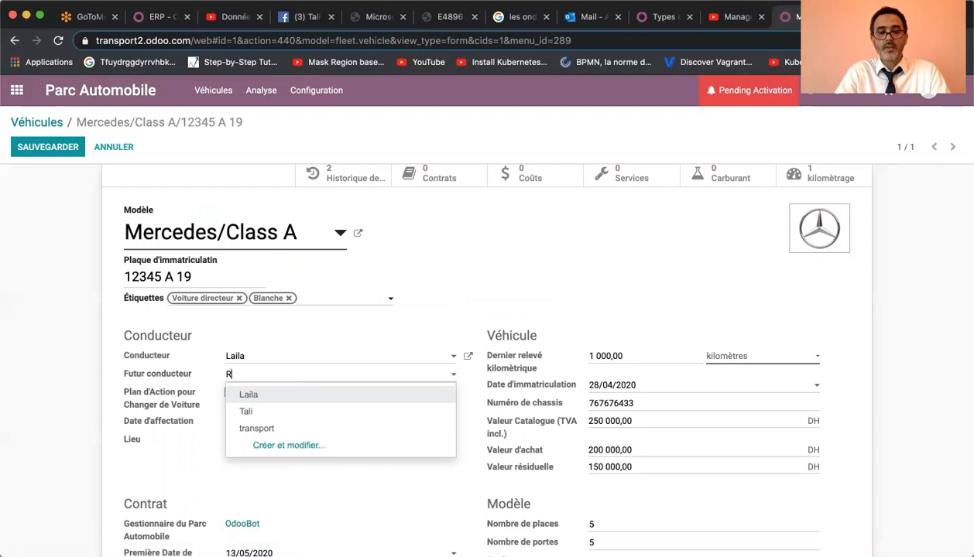
{"action": "key", "text": "Return"}
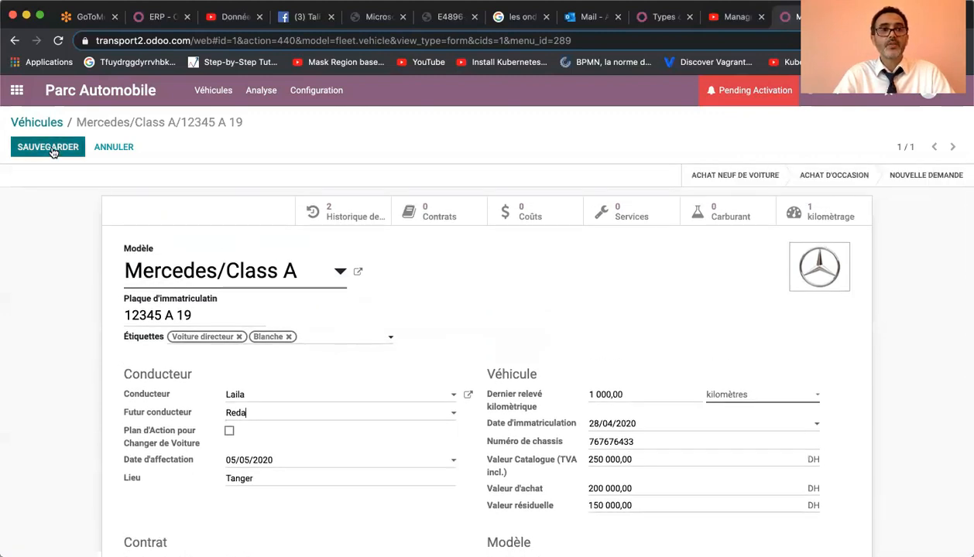
{"action": "left_click", "coordinate": [65, 149]}
Review the driver assignment history after the driver change and return to the vehicle's record.
{"action": "left_click", "coordinate": [298, 214]}
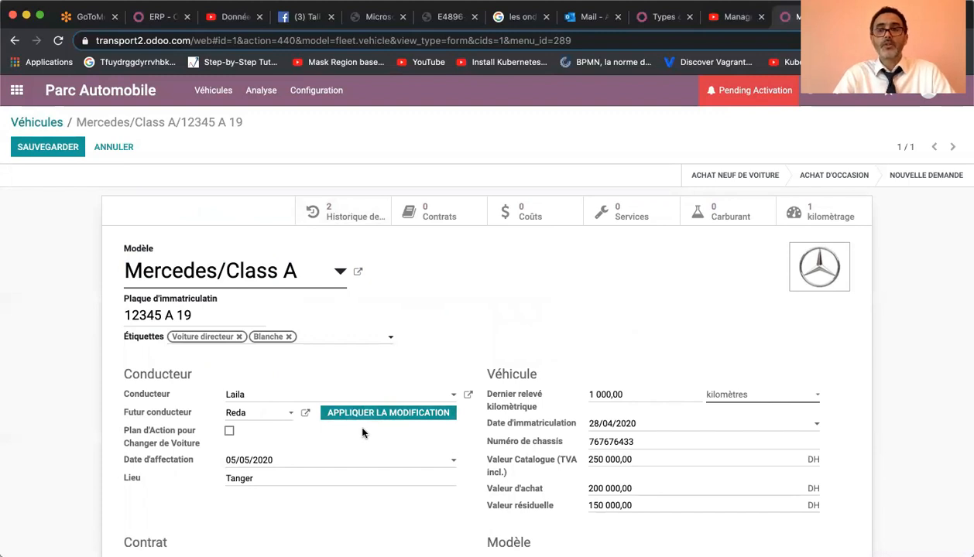
{"action": "left_click", "coordinate": [342, 212]}
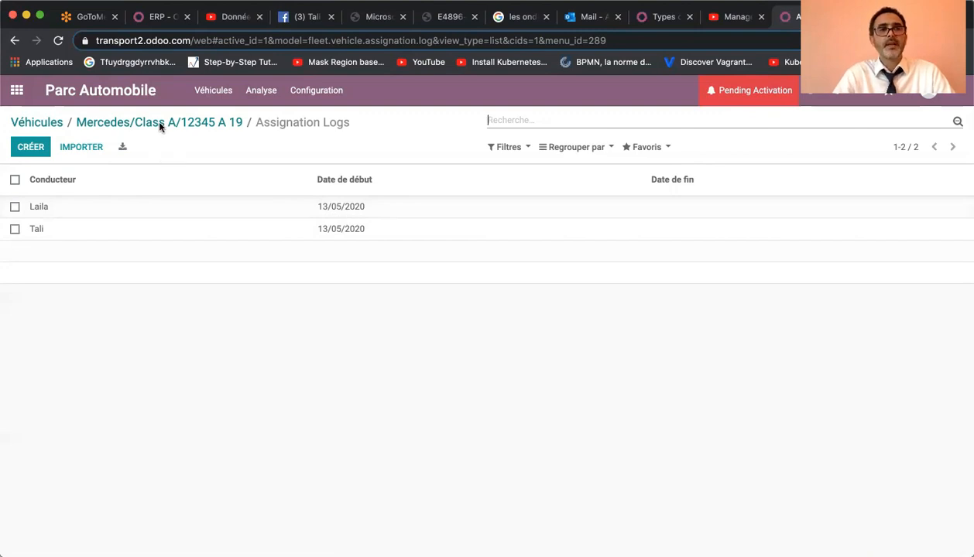
{"action": "left_click", "coordinate": [194, 128]}
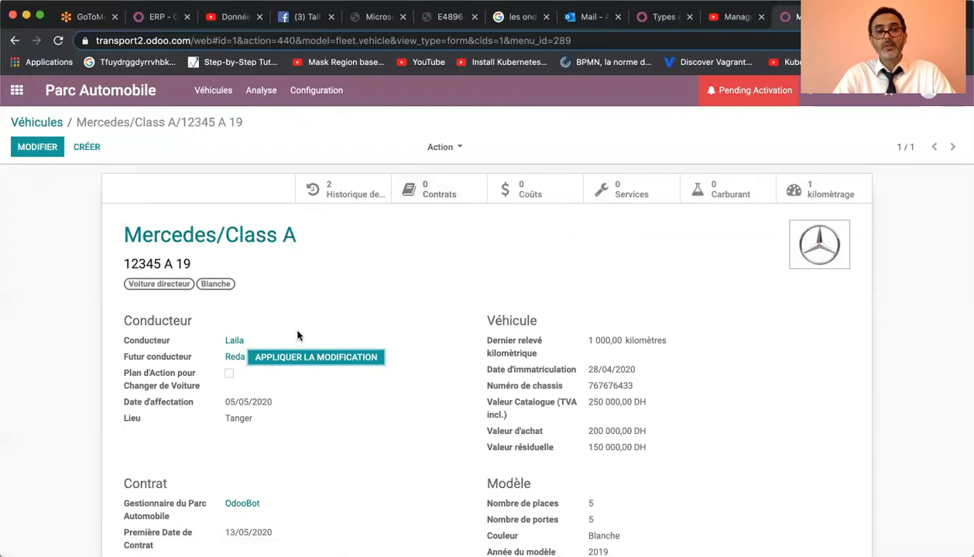
Create a contract for the vehicle with its reference number and the type Contrat Leasing.
{"action": "left_click", "coordinate": [434, 190]}
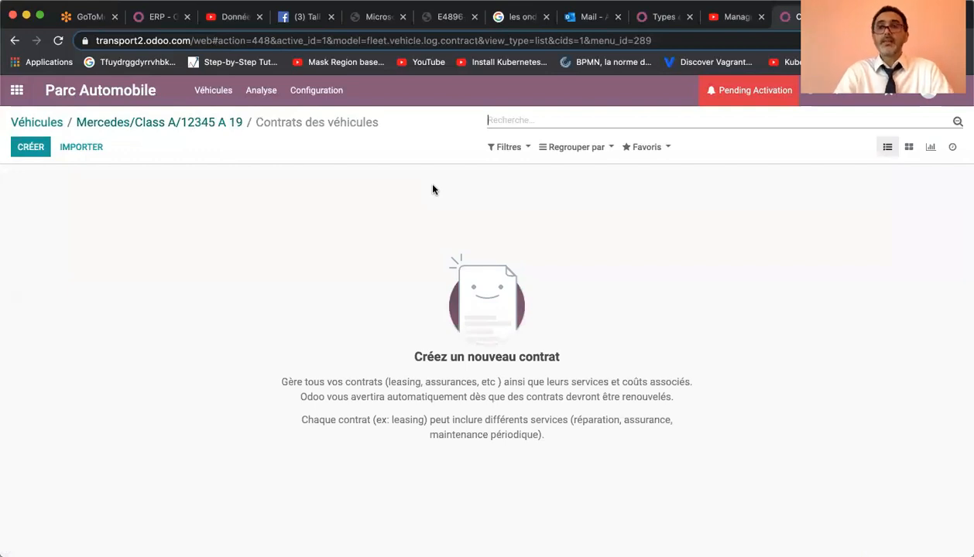
{"action": "left_click", "coordinate": [30, 154]}
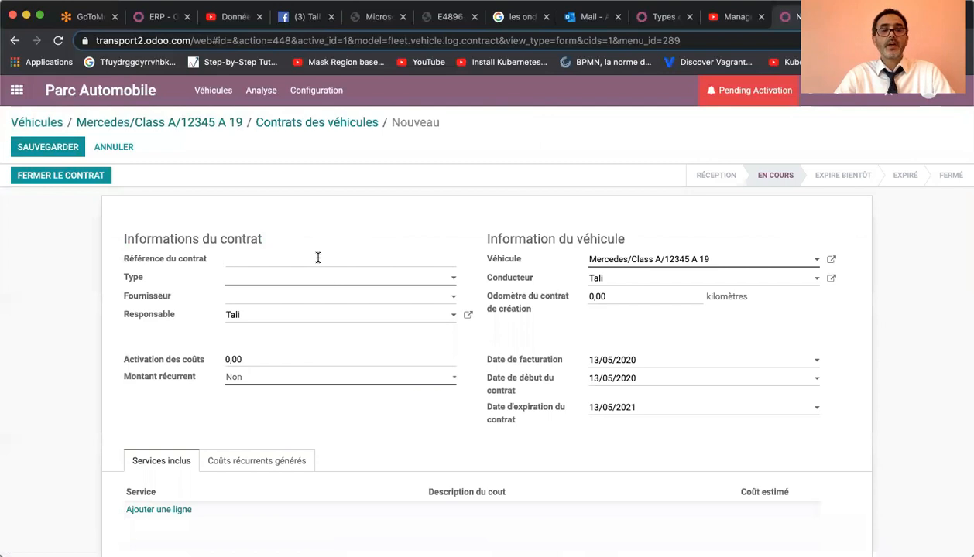
{"action": "type", "text": "2982982"}
{"action": "left_click", "coordinate": [310, 281]}
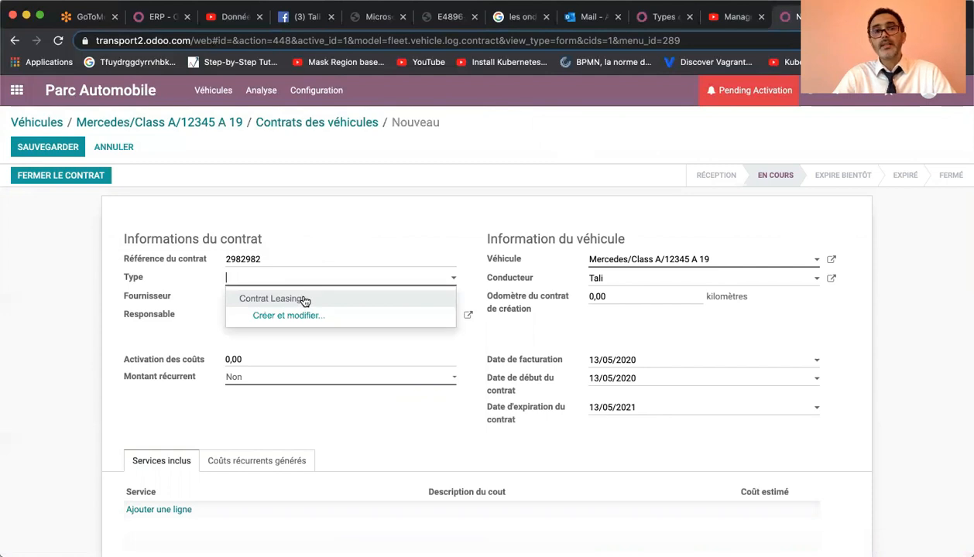
{"action": "left_click", "coordinate": [305, 300]}
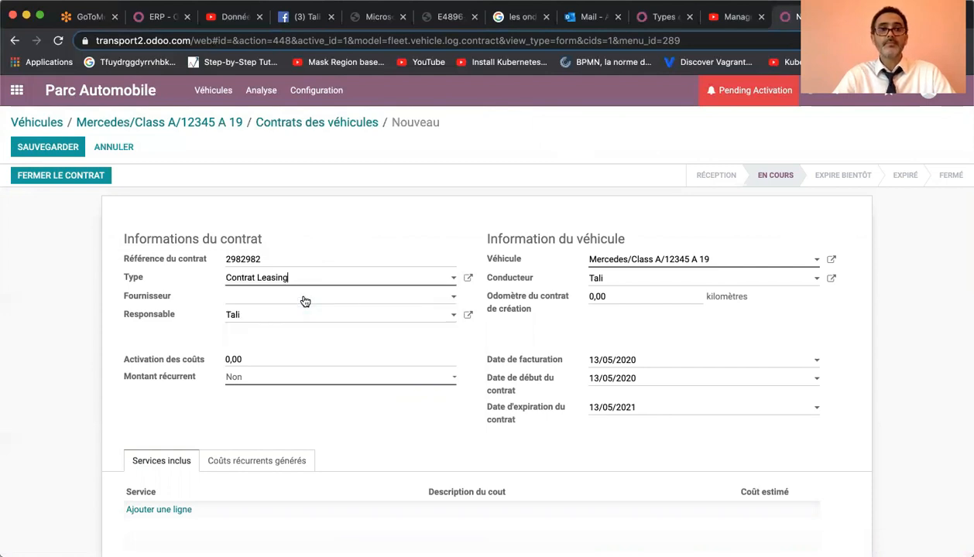
Create Mercedes Tanger as the contract's supplier.
{"action": "left_click", "coordinate": [305, 301]}
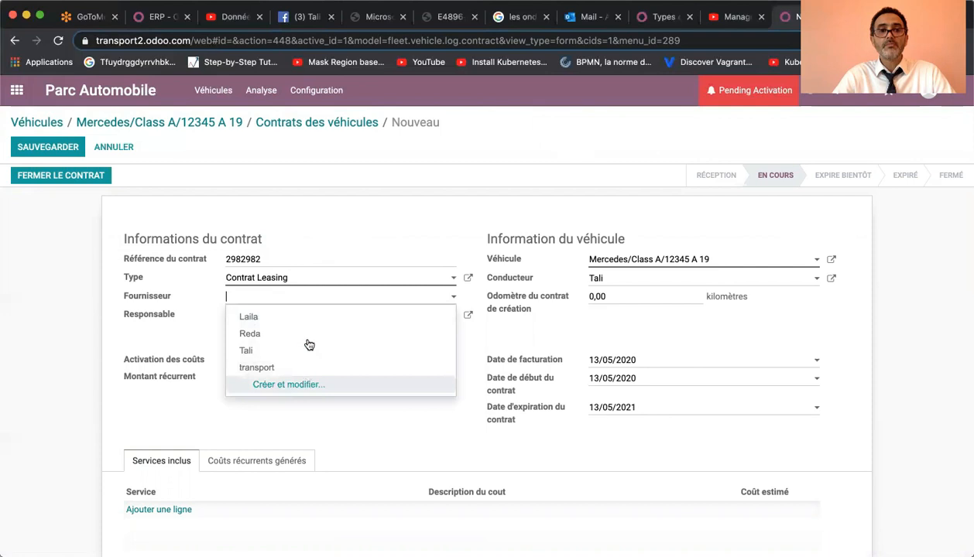
{"action": "left_click", "coordinate": [310, 299]}
{"action": "type", "text": "M"}
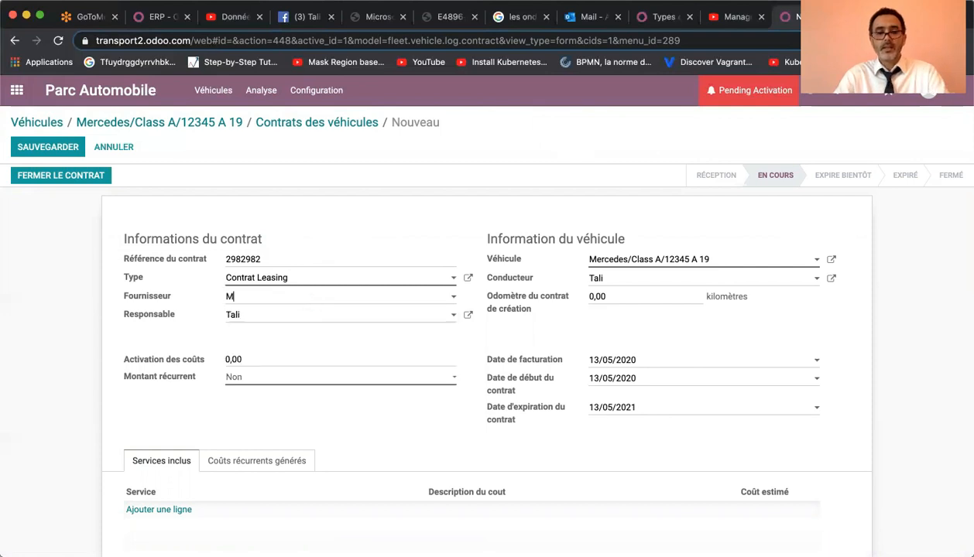
{"action": "type", "text": "erc"}
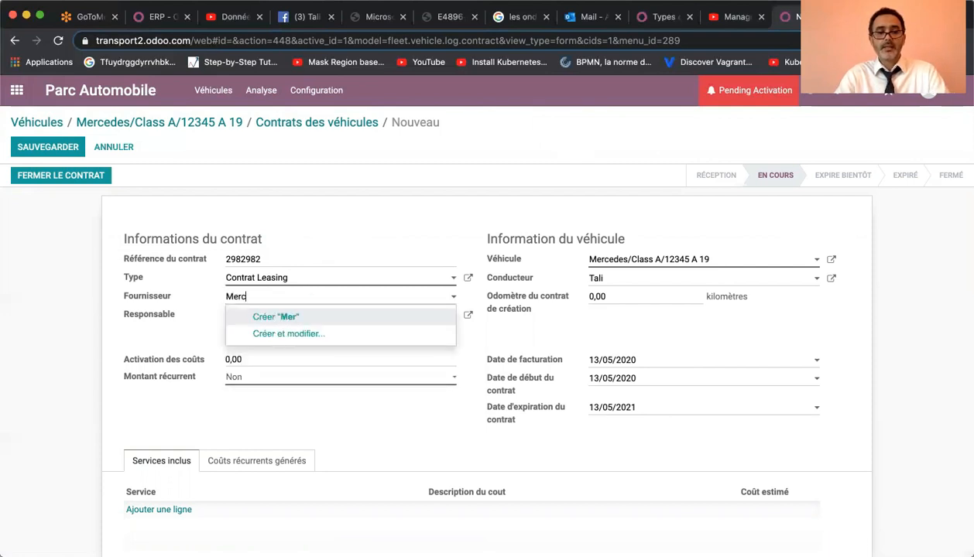
{"action": "type", "text": "edes Tanger"}
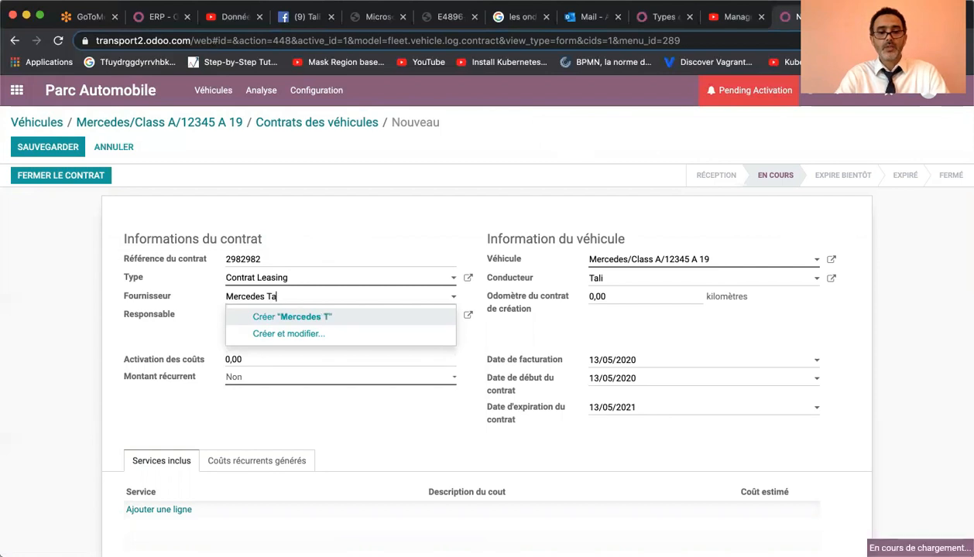
{"action": "left_click", "coordinate": [319, 317]}
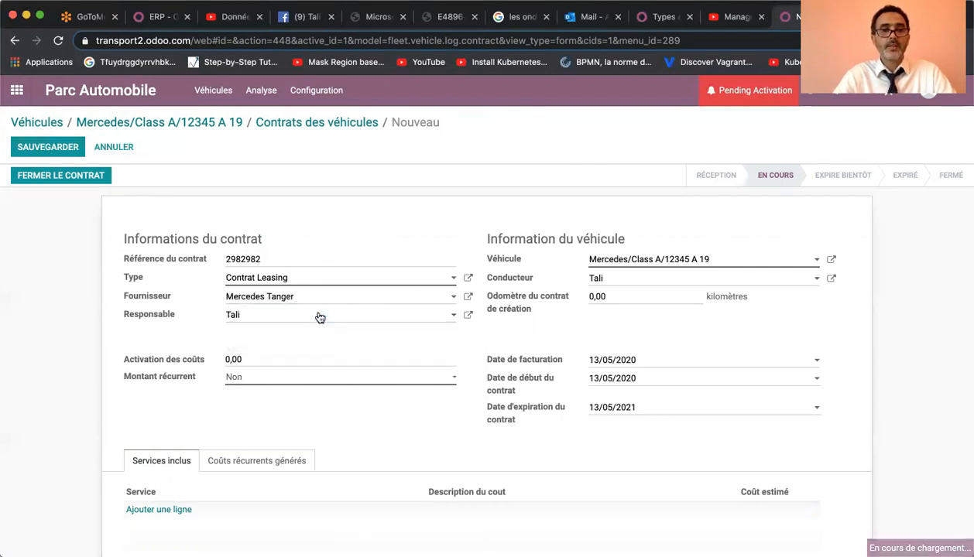
Set the contract's activation cost to 1500.
{"action": "left_click", "coordinate": [268, 357]}
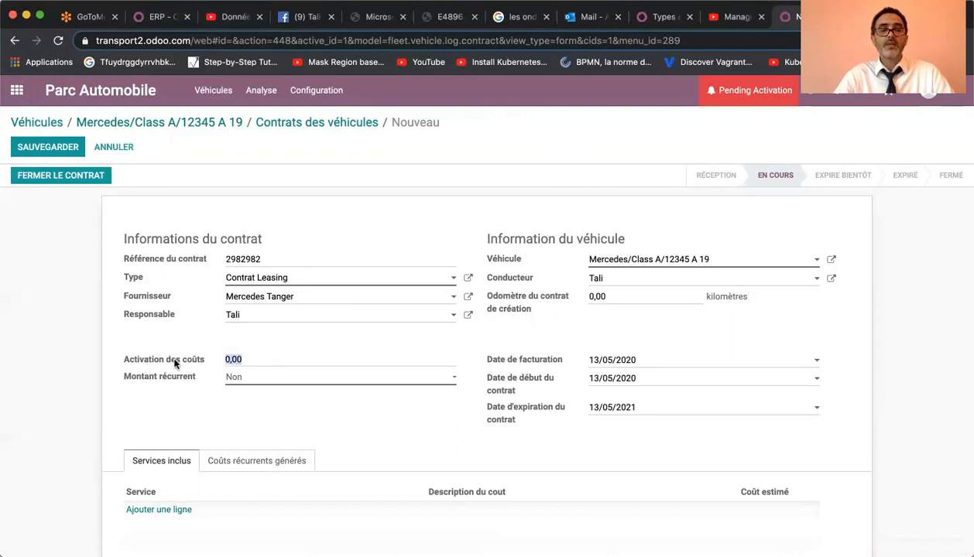
{"action": "mouse_move", "coordinate": [175, 364]}
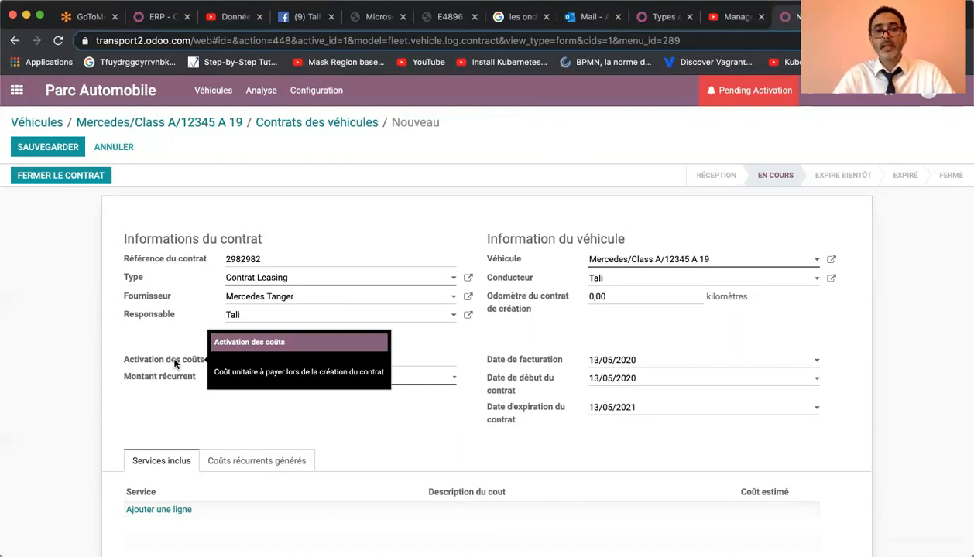
{"action": "type", "text": "15000"}
{"action": "key", "text": "BackSpace"}
Review the recurrence frequencies offered for the recurring amount and the drivers selectable for the contract.
{"action": "left_click", "coordinate": [346, 381]}
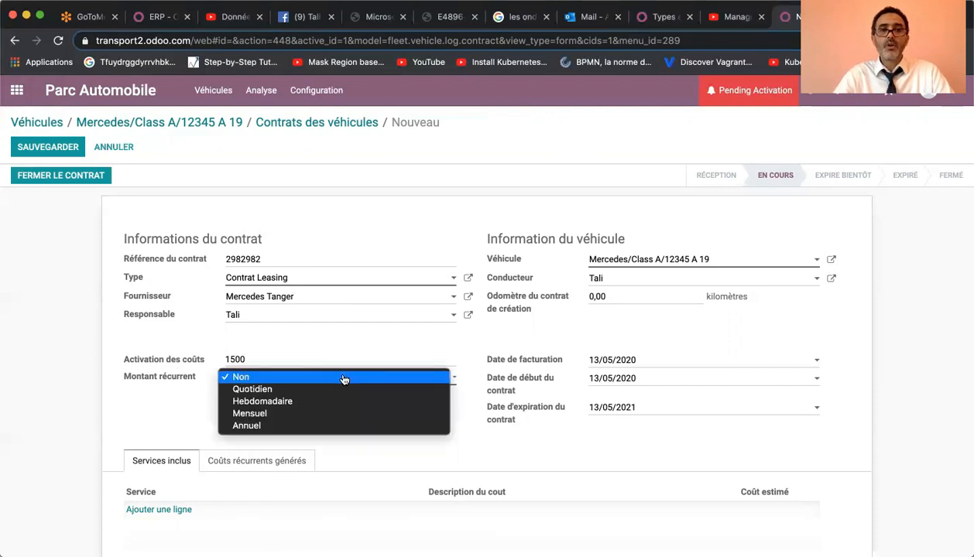
{"action": "left_click", "coordinate": [345, 377]}
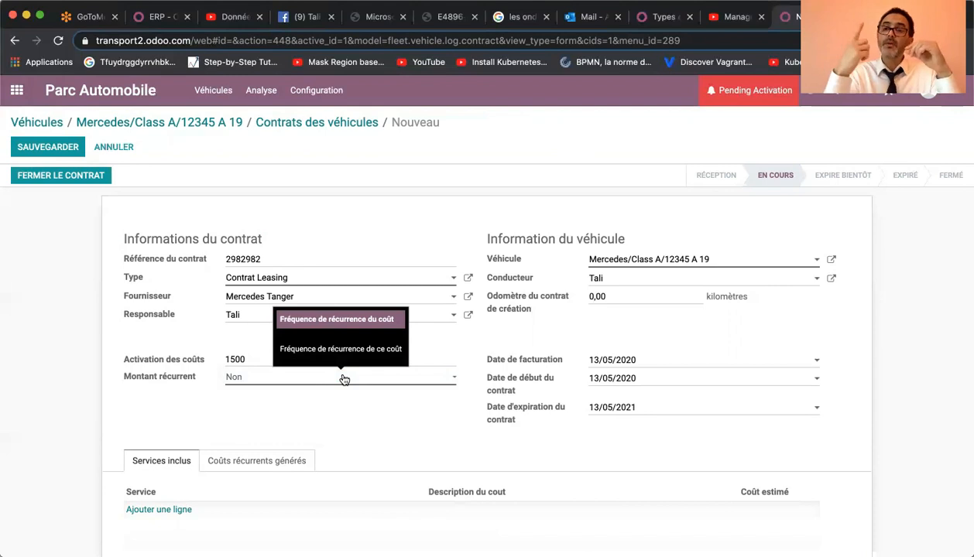
{"action": "left_click", "coordinate": [345, 380]}
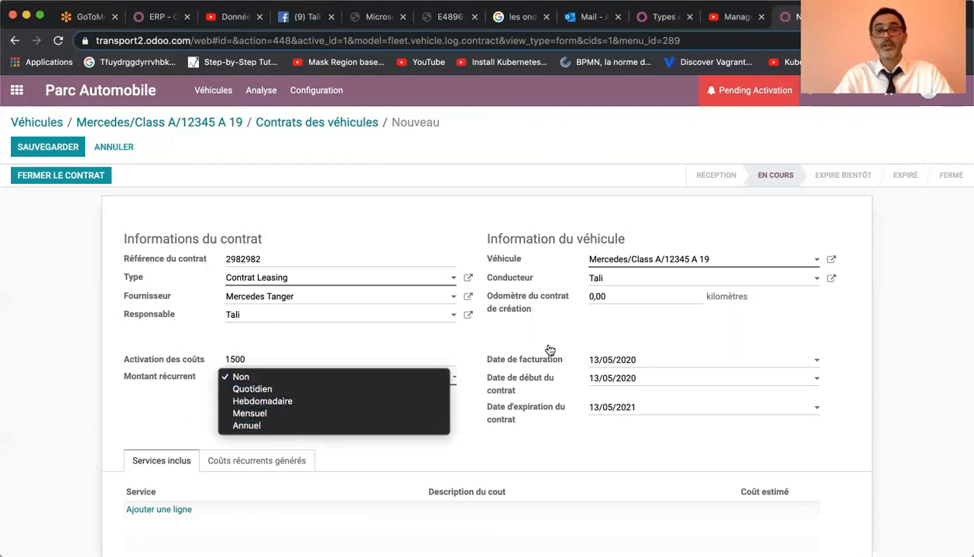
{"action": "left_click", "coordinate": [957, 368]}
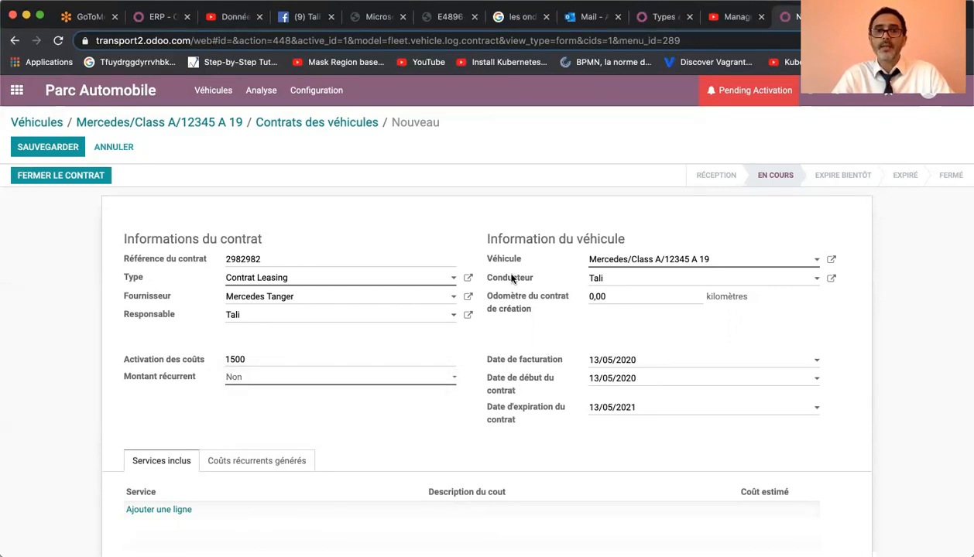
{"action": "left_click", "coordinate": [682, 280]}
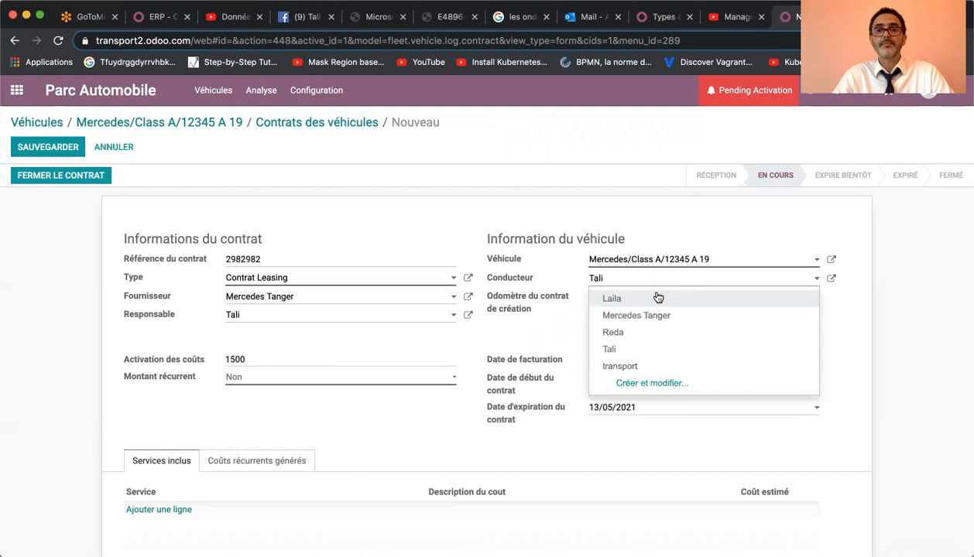
{"action": "left_click", "coordinate": [628, 200]}
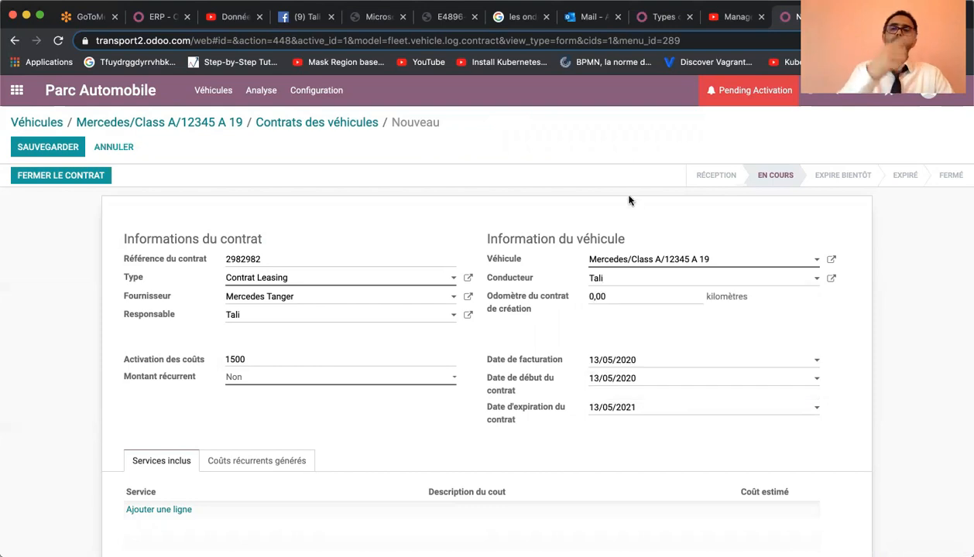
Set the odometer at contract creation to 1200 kilometres.
{"action": "left_click", "coordinate": [626, 296]}
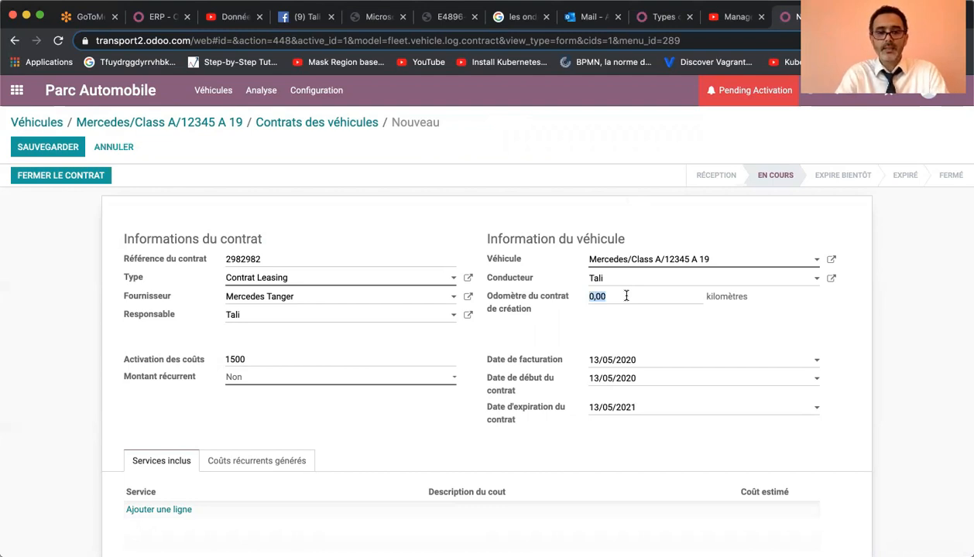
{"action": "type", "text": "12"}
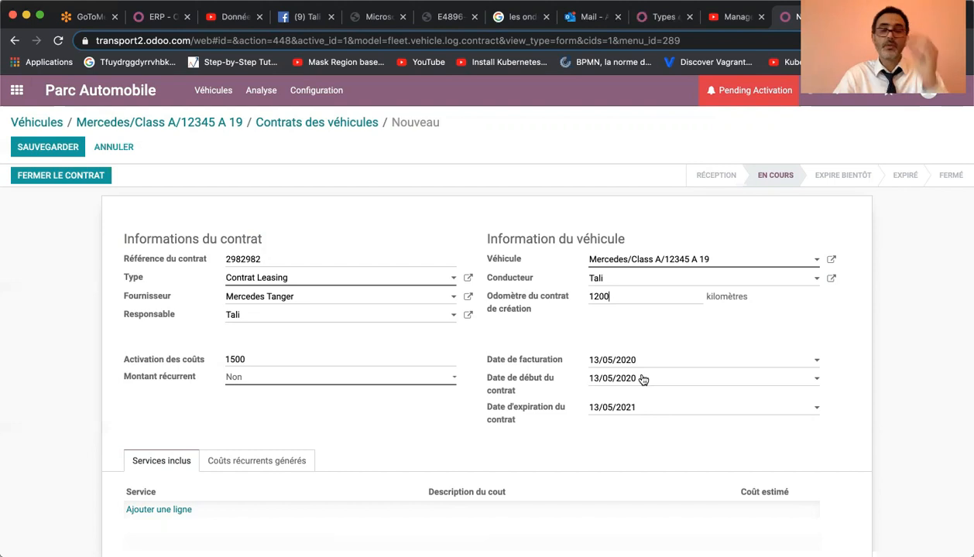
{"action": "left_click", "coordinate": [645, 415]}
{"action": "left_click", "coordinate": [639, 437]}
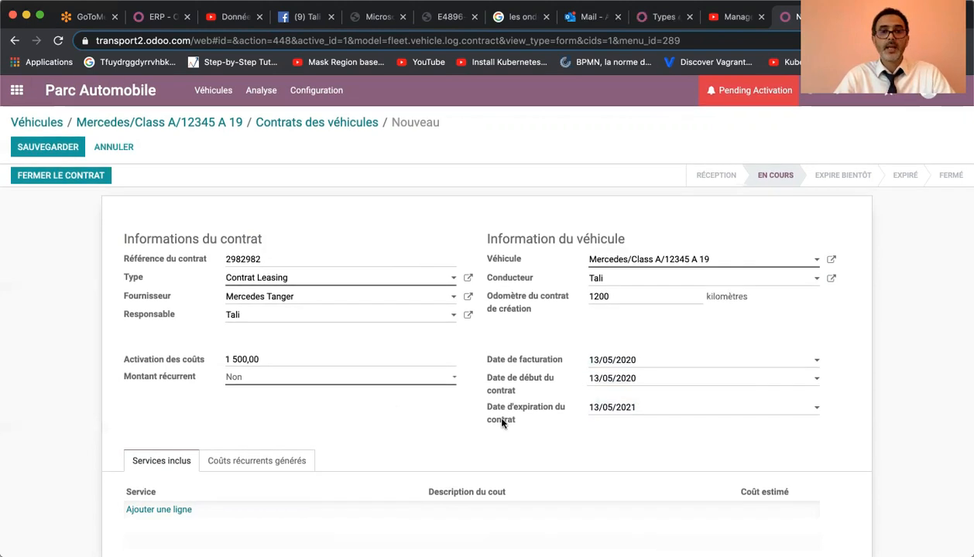
Review the services selectable as the contract's included services and its section for generated recurring costs.
{"action": "scroll", "coordinate": [175, 264], "scroll_direction": "down", "scroll_amount": 4}
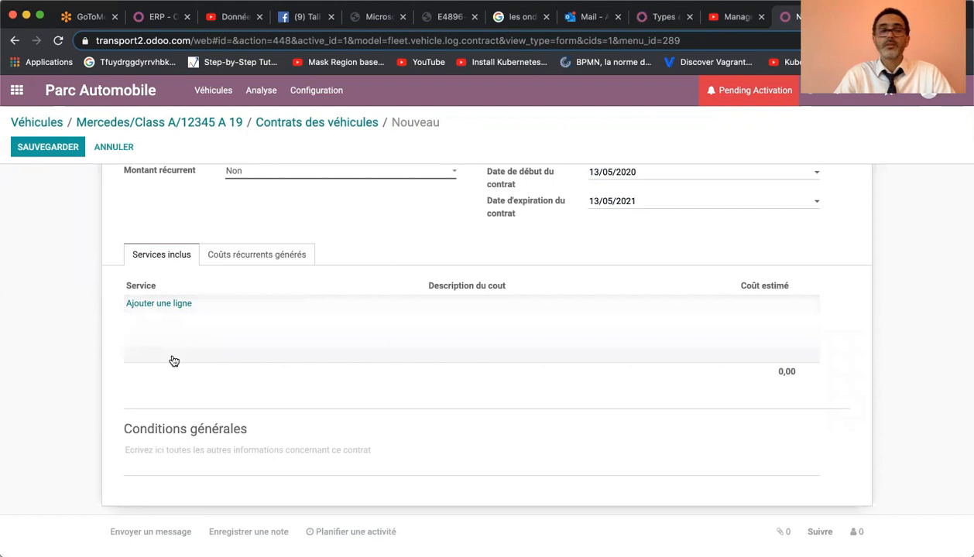
{"action": "left_click", "coordinate": [172, 305]}
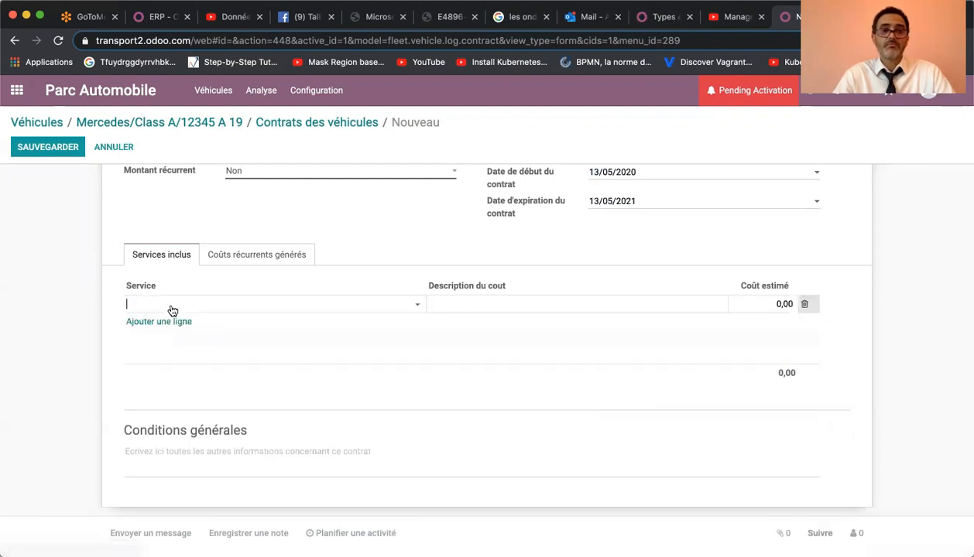
{"action": "left_click", "coordinate": [210, 304]}
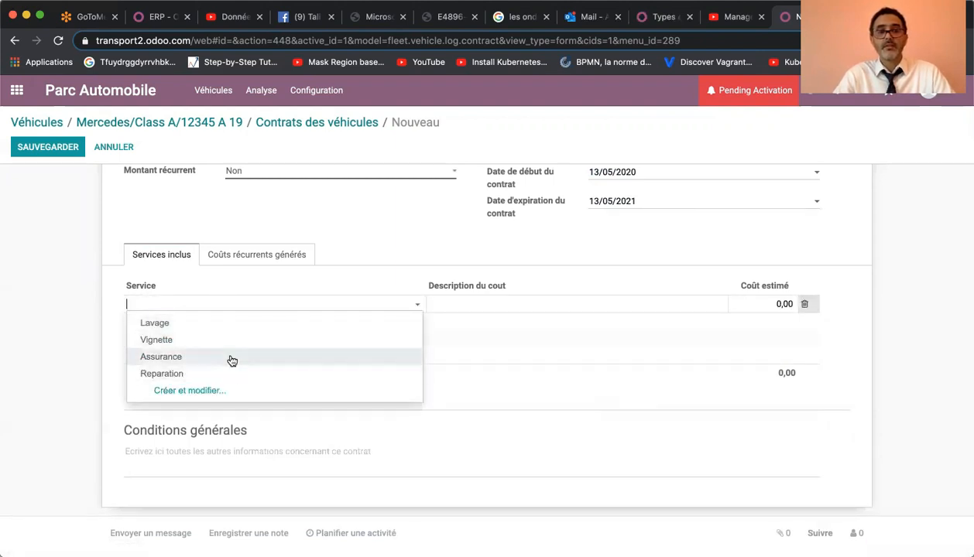
{"action": "left_click", "coordinate": [73, 254]}
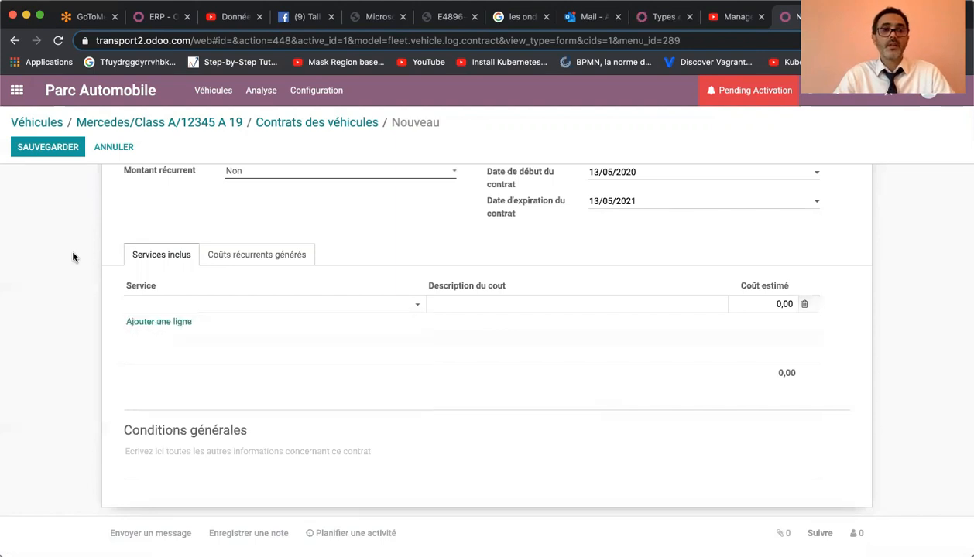
{"action": "left_click", "coordinate": [266, 259]}
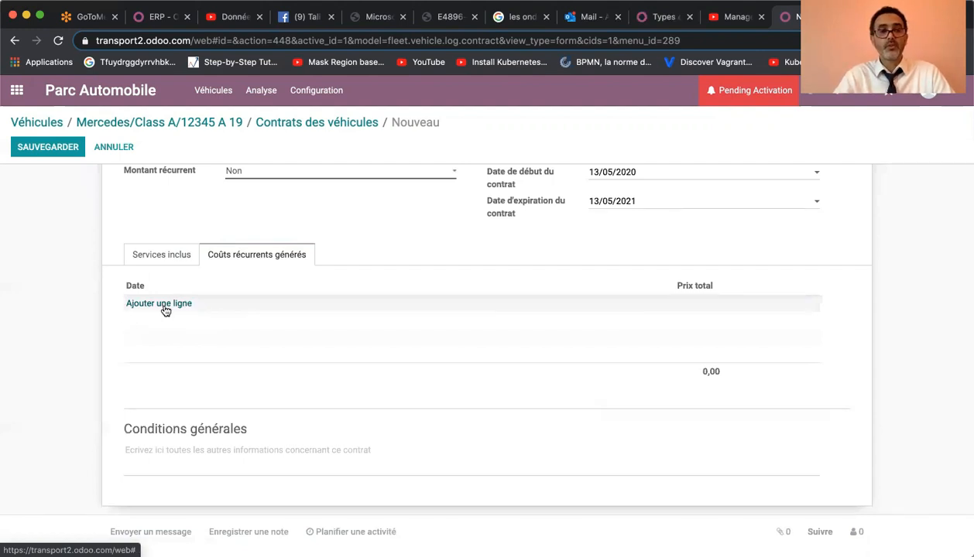
Save the leasing contract and return to the list of vehicle contracts.
{"action": "scroll", "coordinate": [30, 322], "scroll_direction": "up", "scroll_amount": 5}
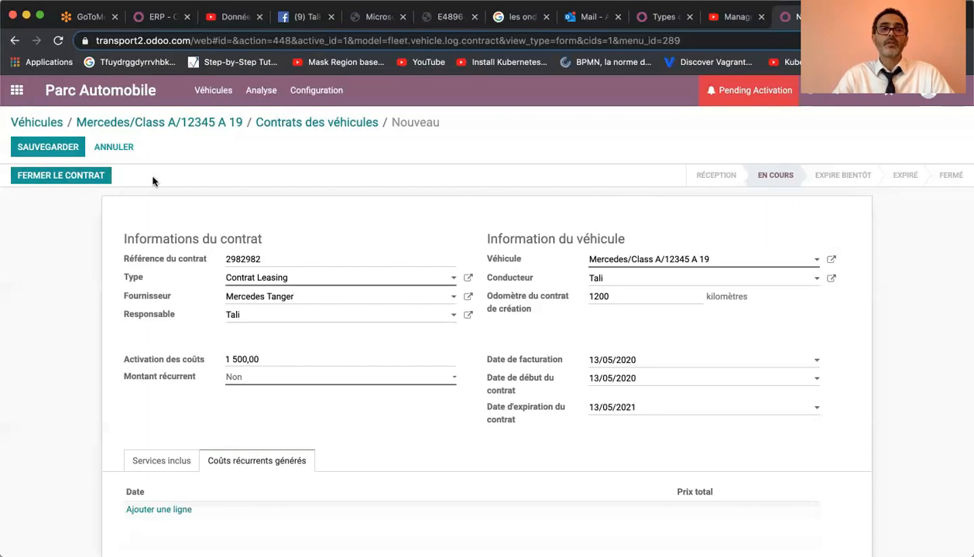
{"action": "left_click", "coordinate": [58, 145]}
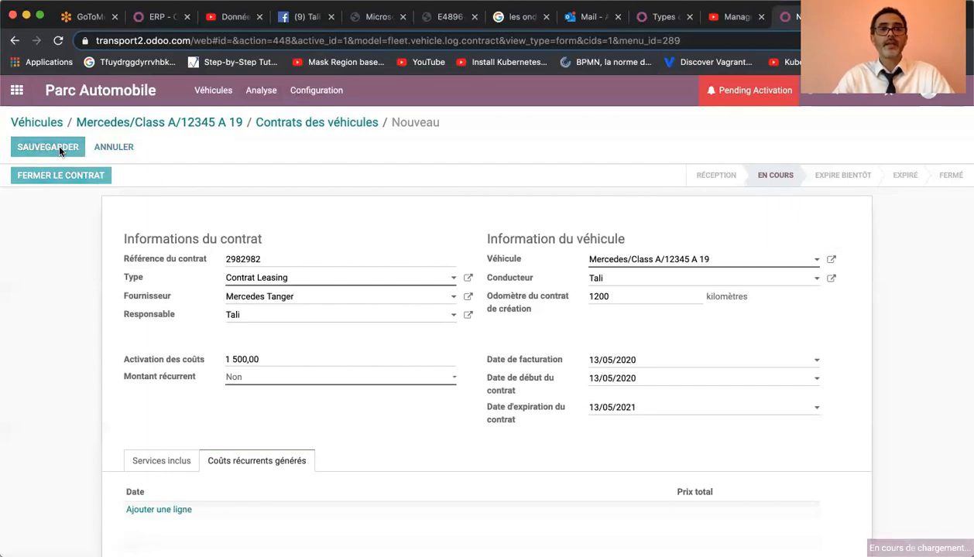
{"action": "left_click", "coordinate": [305, 122]}
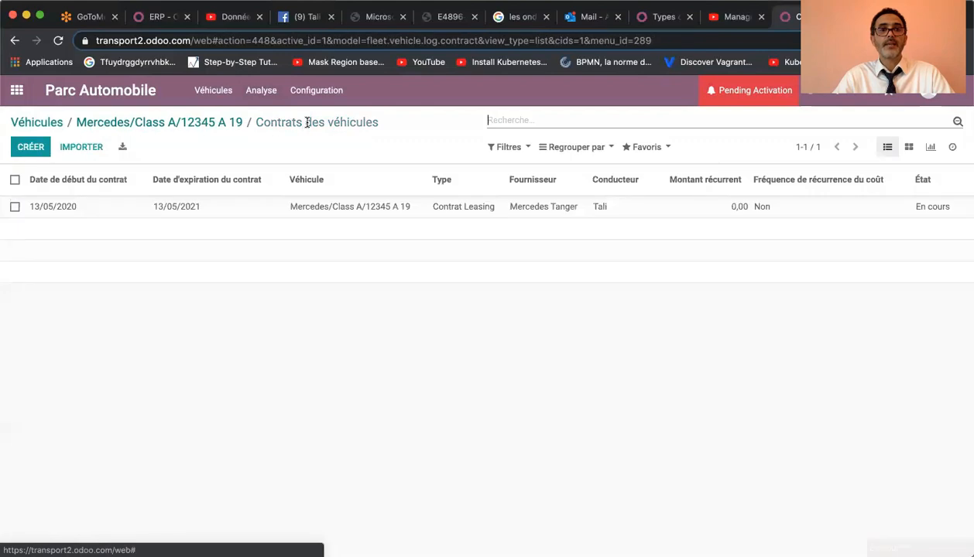
Examine the expense details and editable fields of the leasing contract cost recorded for the Mercedes/Class A, and return to the vehicle record.
{"action": "left_click", "coordinate": [207, 123]}
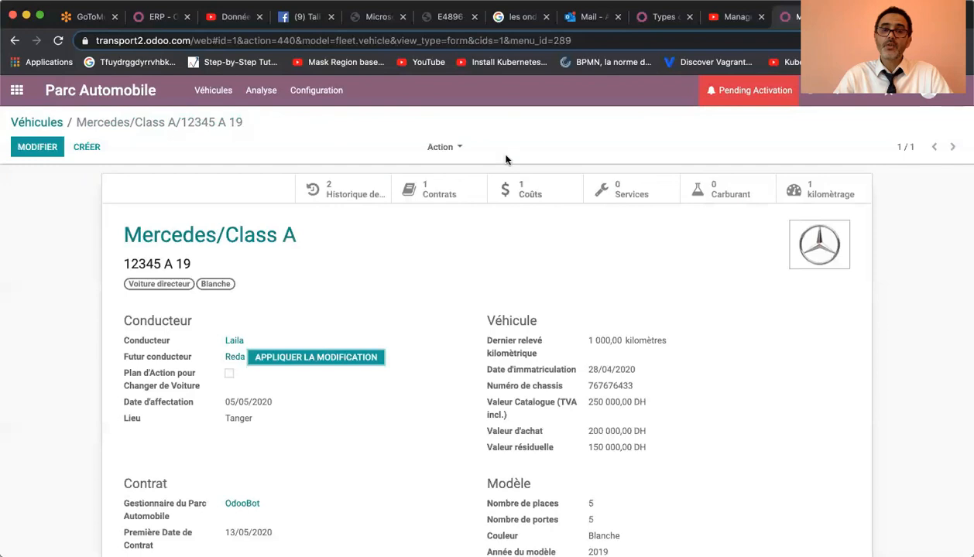
{"action": "left_click", "coordinate": [524, 199]}
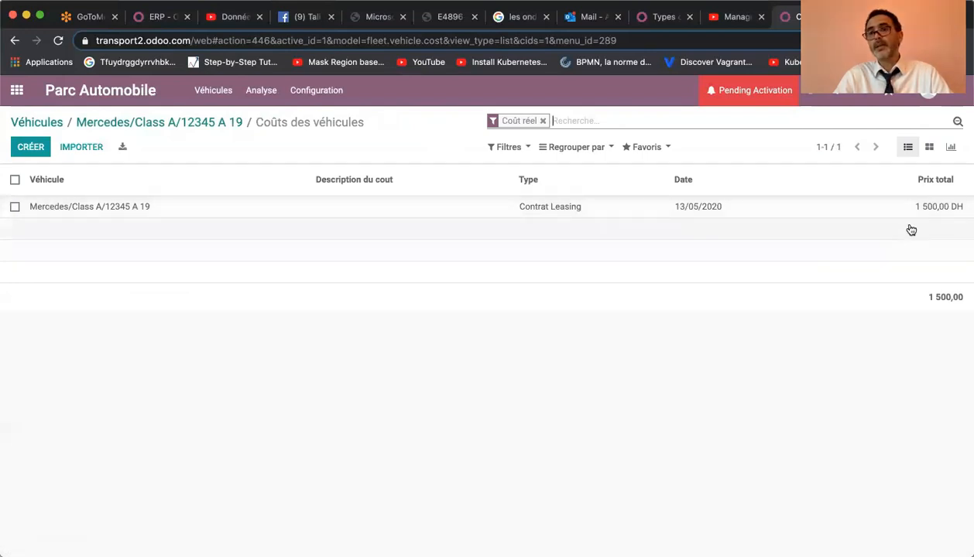
{"action": "left_click", "coordinate": [869, 214]}
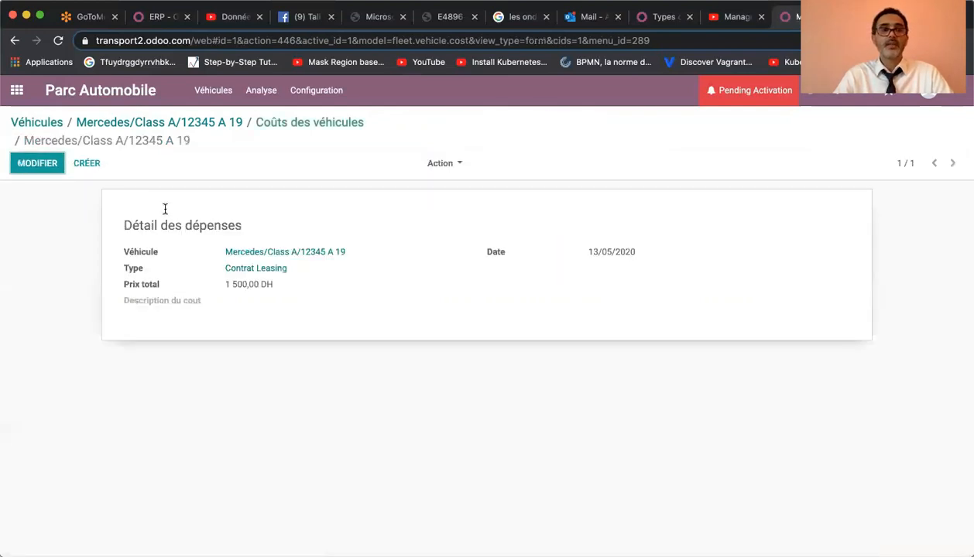
{"action": "left_click", "coordinate": [37, 162]}
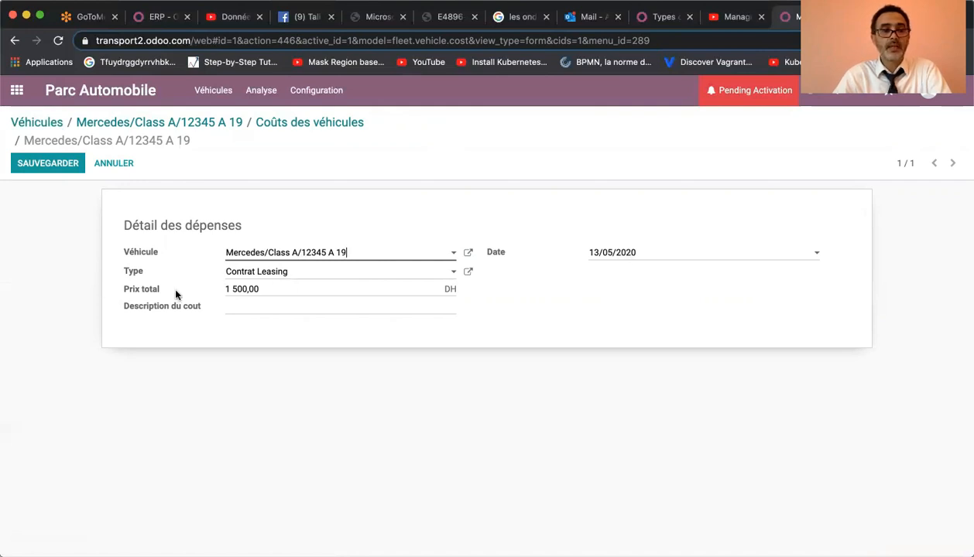
{"action": "left_click", "coordinate": [267, 308]}
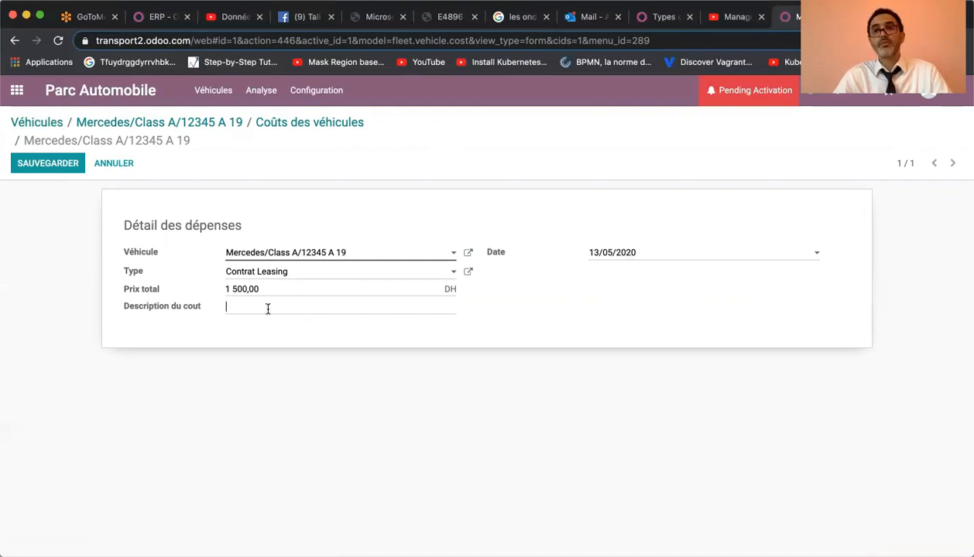
{"action": "left_click", "coordinate": [217, 123]}
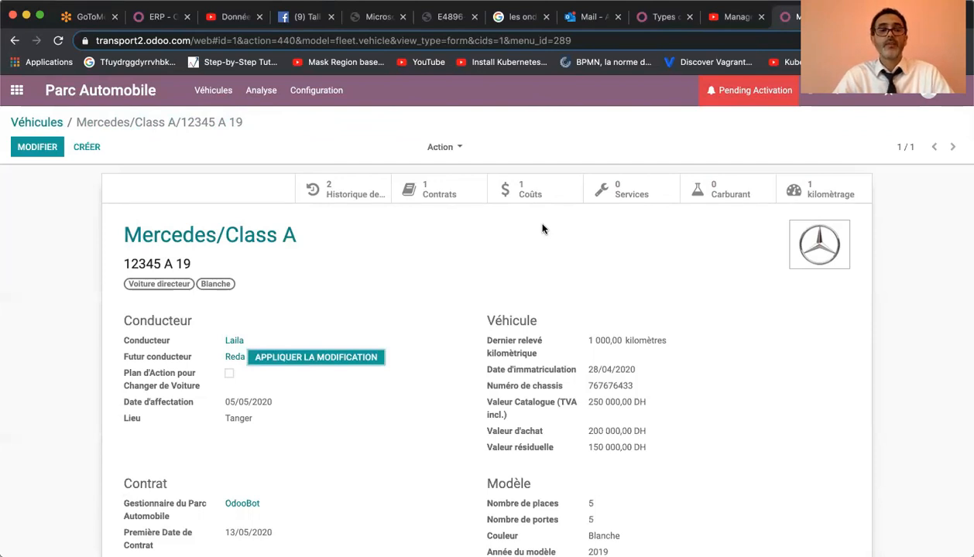
Create a service entry for the vehicle with service type Lavage, total price 80 and an odometer reading of 25000 kilometres.
{"action": "left_click", "coordinate": [632, 194]}
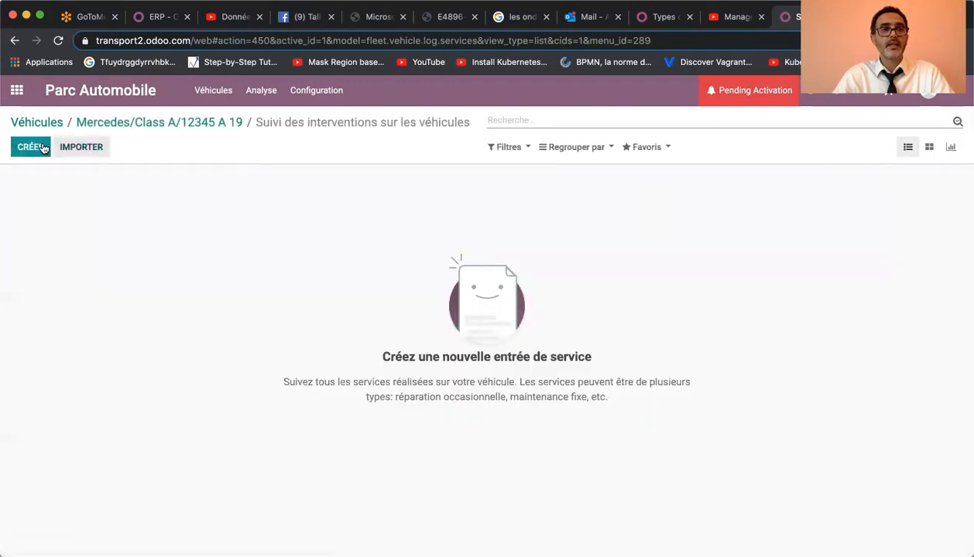
{"action": "left_click", "coordinate": [43, 148]}
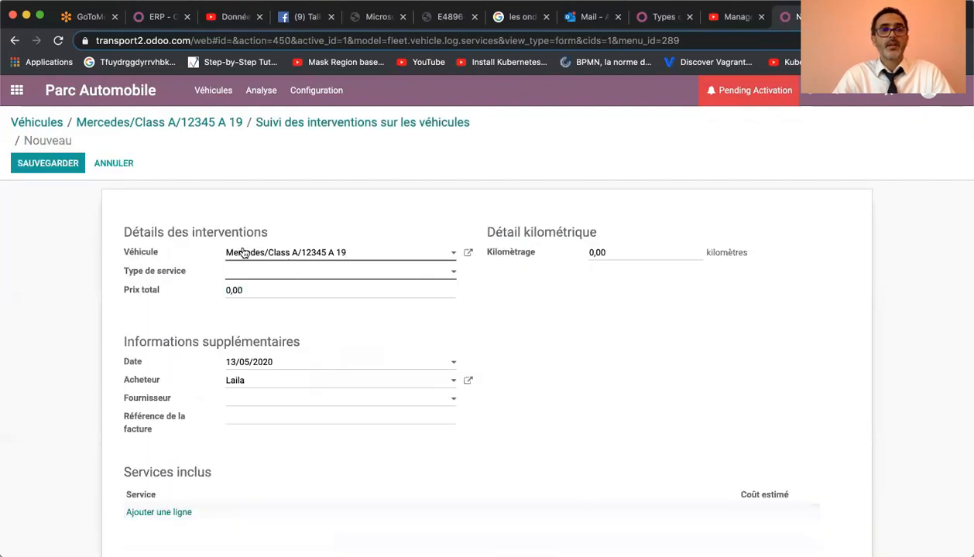
{"action": "left_click", "coordinate": [319, 272]}
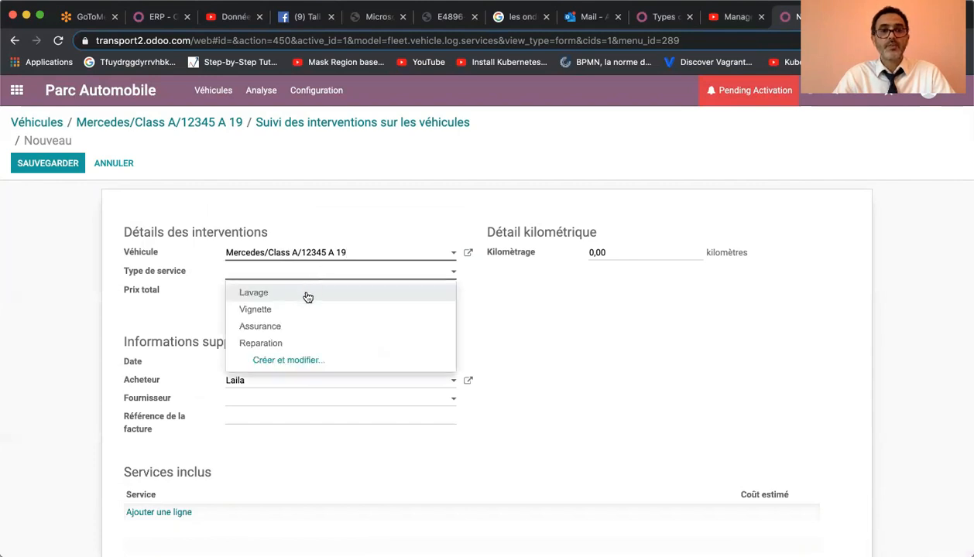
{"action": "left_click", "coordinate": [308, 294]}
{"action": "left_click", "coordinate": [288, 294]}
{"action": "type", "text": "5"}
{"action": "type", "text": "80"}
{"action": "left_click", "coordinate": [618, 251]}
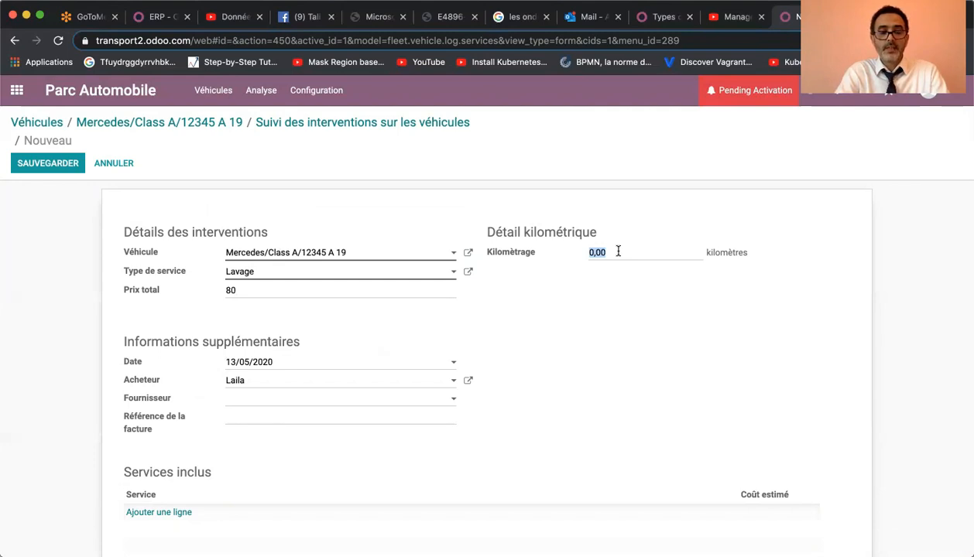
{"action": "type", "text": "25000"}
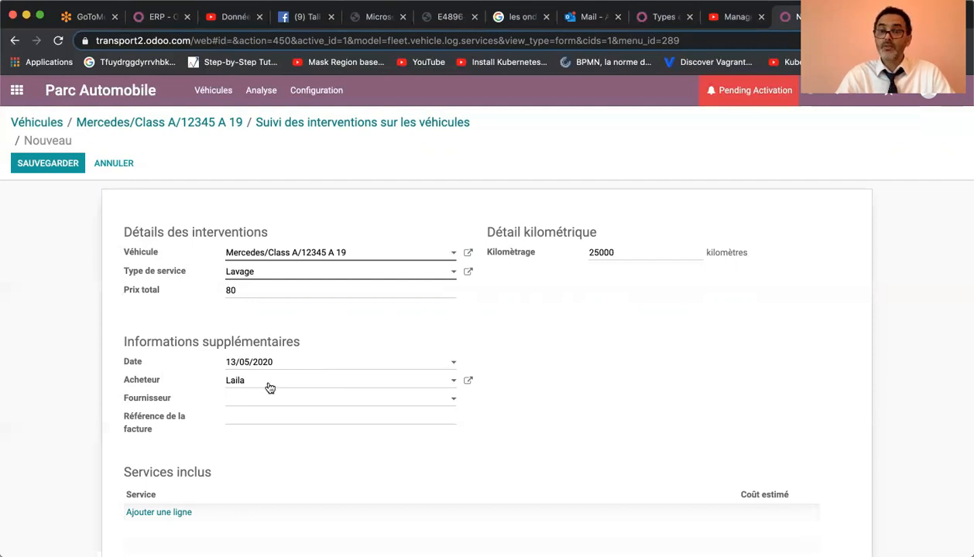
Create Lavage Tanger as the supplier of the service entry.
{"action": "left_click", "coordinate": [315, 402]}
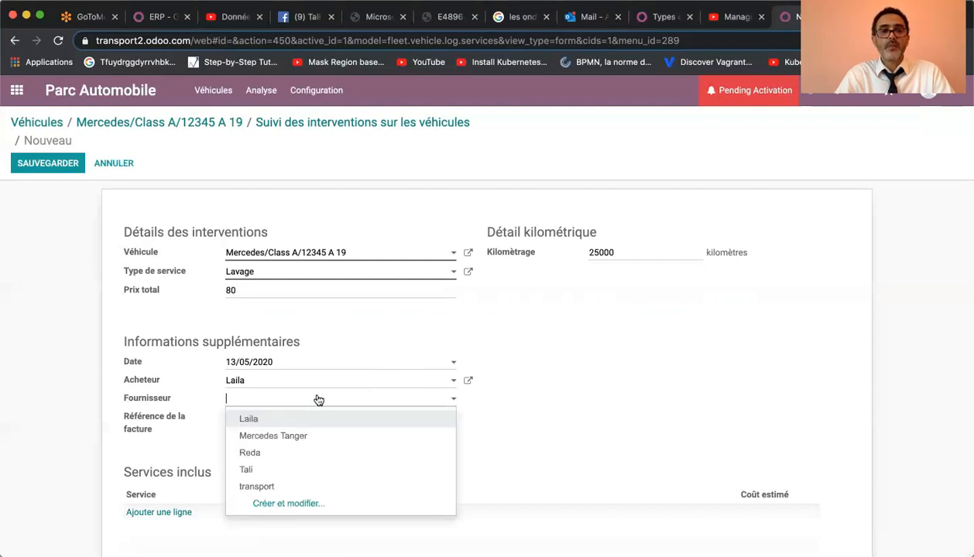
{"action": "left_click", "coordinate": [315, 401]}
{"action": "type", "text": "La"}
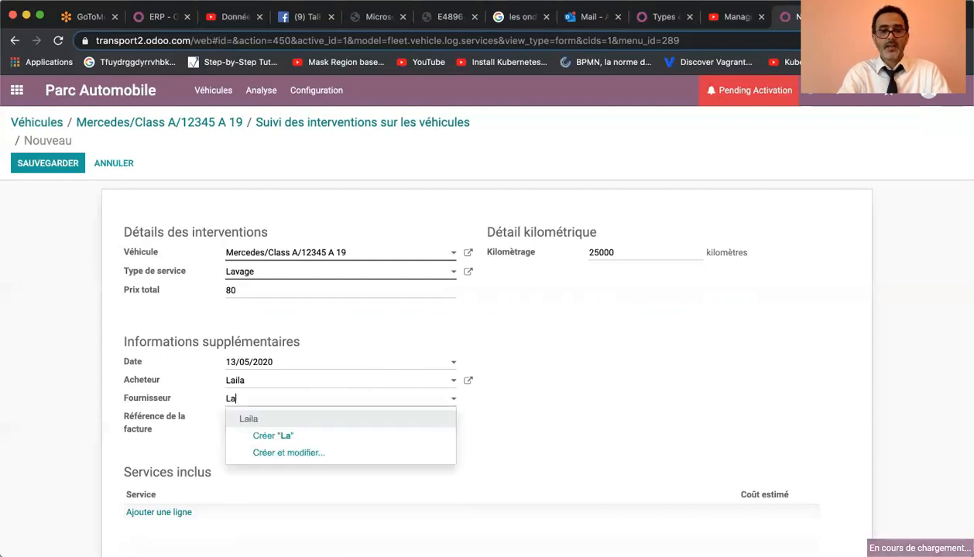
{"action": "type", "text": "vage Tanger"}
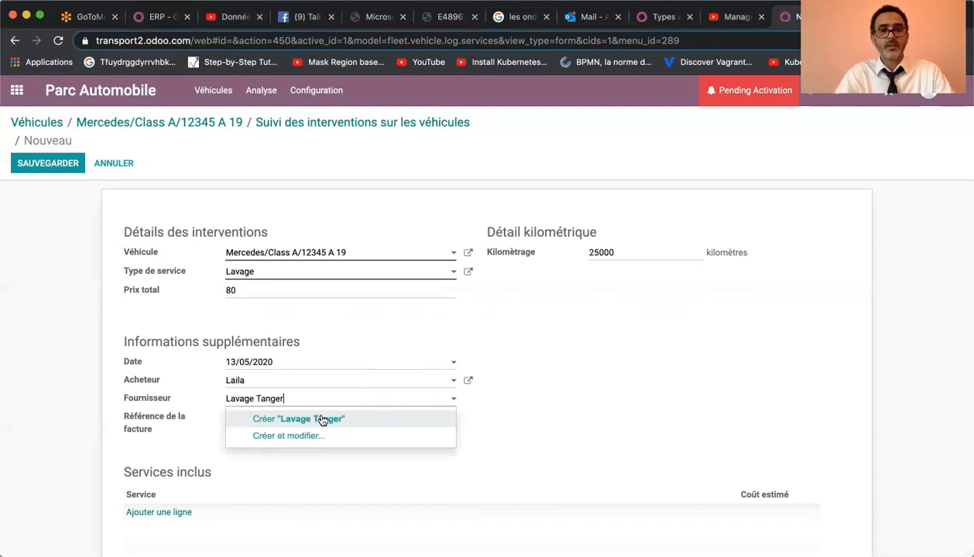
{"action": "left_click", "coordinate": [322, 419]}
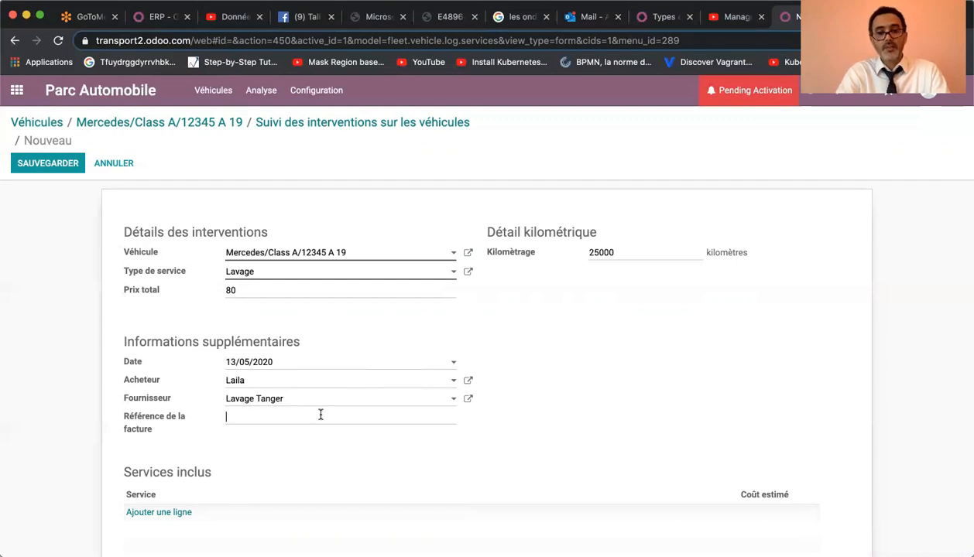
Review the remaining sections of the service entry and the services selectable as included services.
{"action": "scroll", "coordinate": [343, 450], "scroll_direction": "down", "scroll_amount": 3}
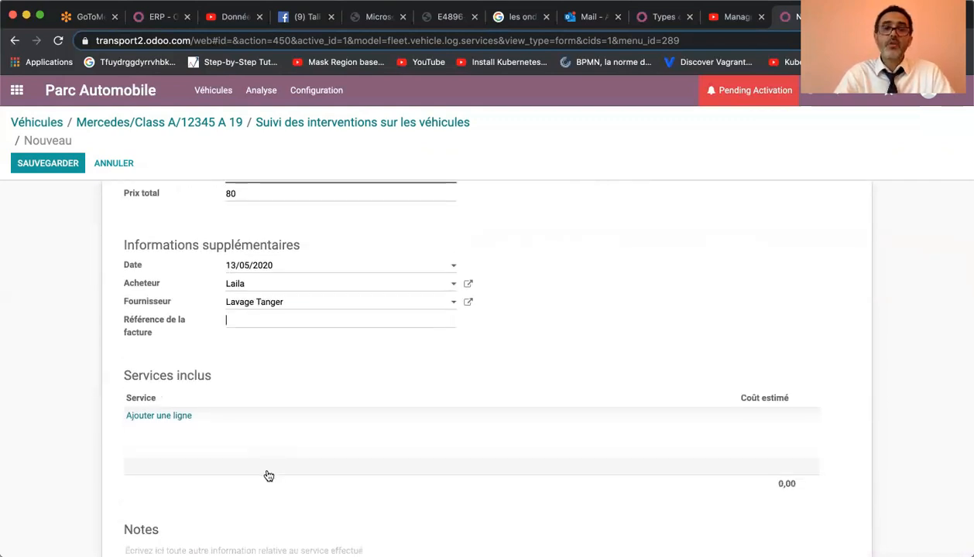
{"action": "scroll", "coordinate": [267, 474], "scroll_direction": "down", "scroll_amount": 2}
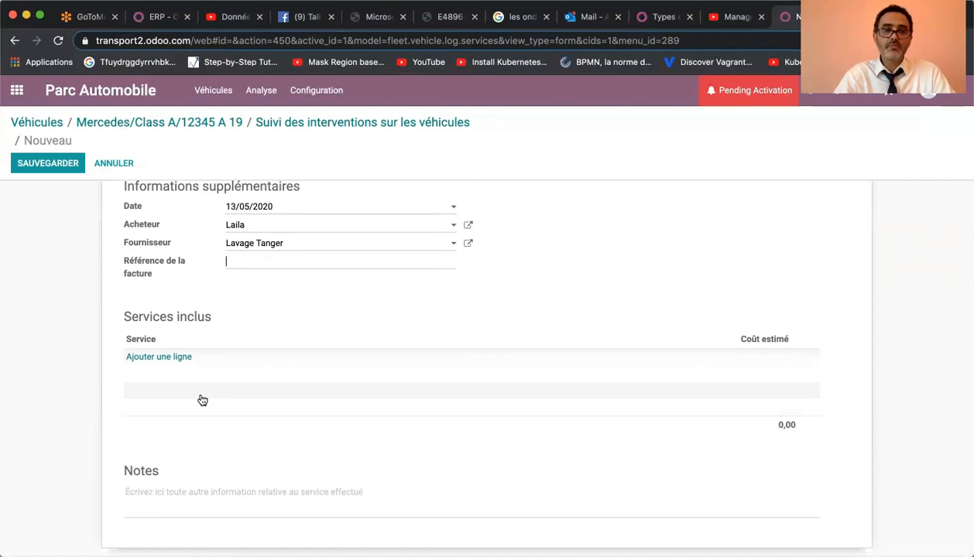
{"action": "scroll", "coordinate": [202, 400], "scroll_direction": "up", "scroll_amount": 1}
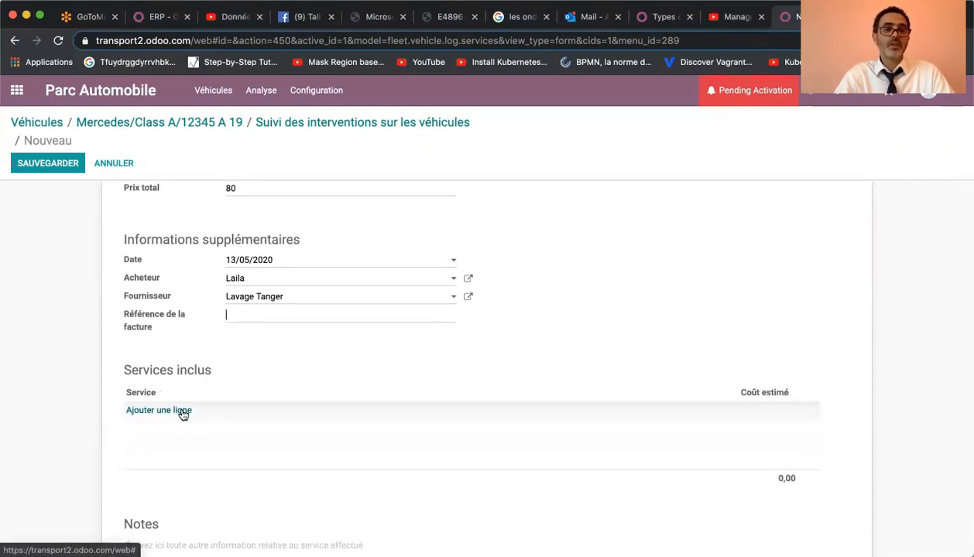
{"action": "left_click", "coordinate": [183, 414]}
{"action": "left_click", "coordinate": [182, 413]}
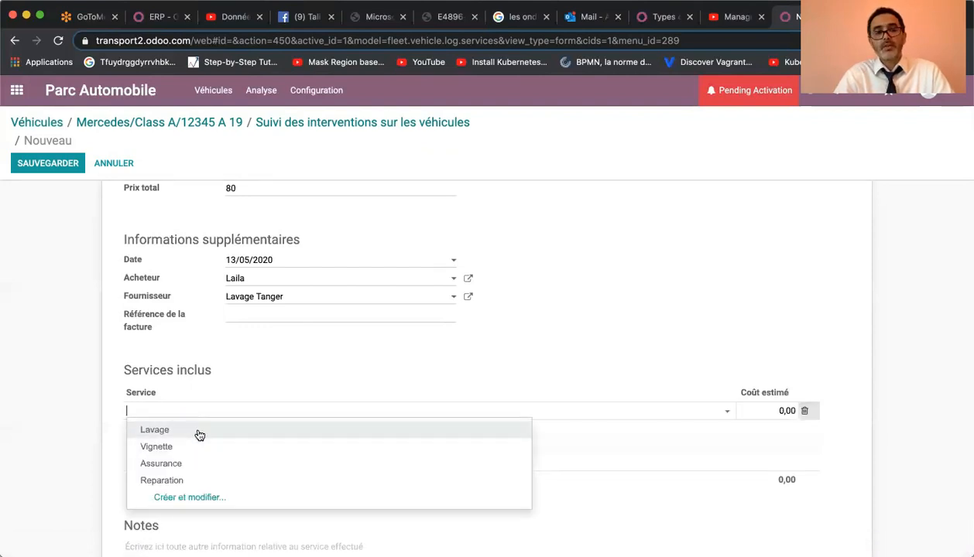
{"action": "left_click", "coordinate": [662, 234]}
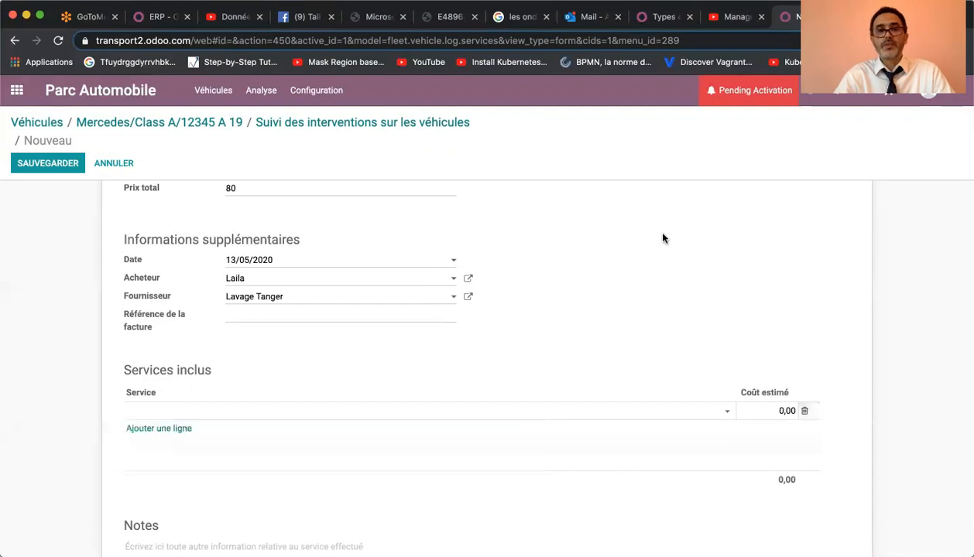
Save the Lavage service entry and check the vehicle's list of costs.
{"action": "scroll", "coordinate": [52, 230], "scroll_direction": "up", "scroll_amount": 2}
{"action": "left_click", "coordinate": [48, 164]}
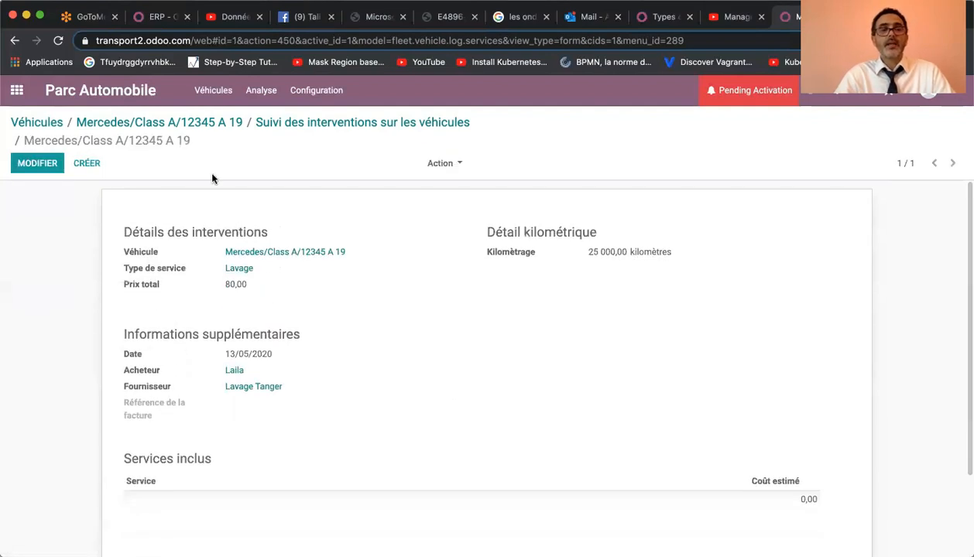
{"action": "left_click", "coordinate": [160, 124]}
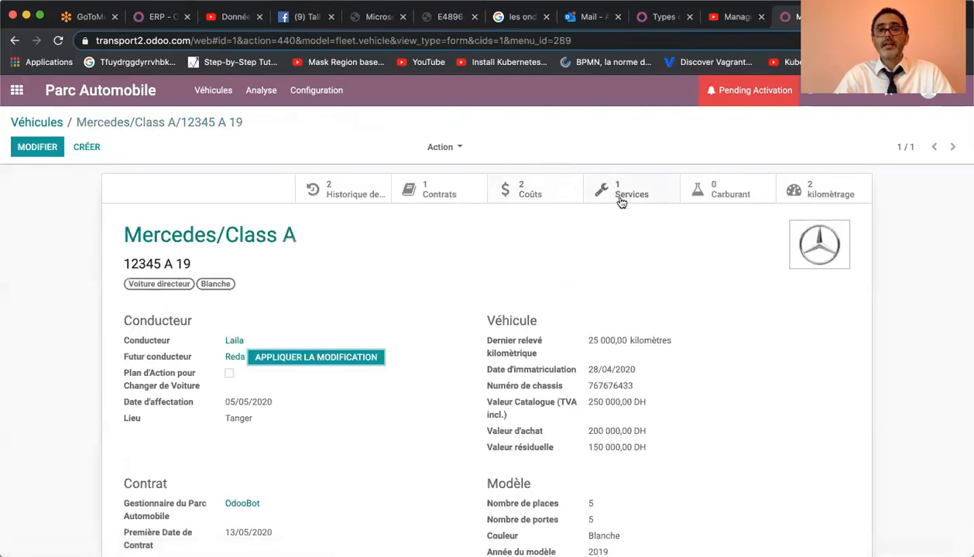
{"action": "left_click", "coordinate": [525, 194]}
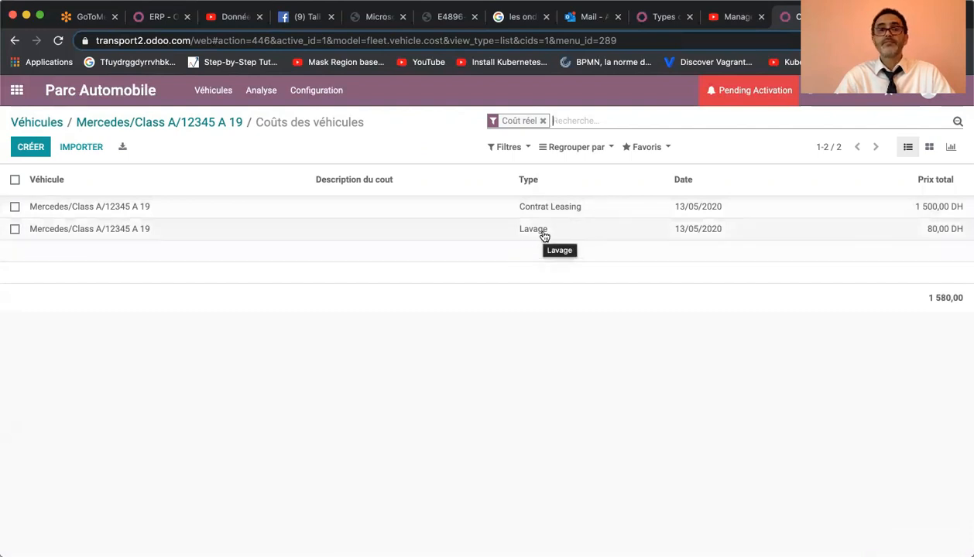
{"action": "left_click", "coordinate": [151, 123]}
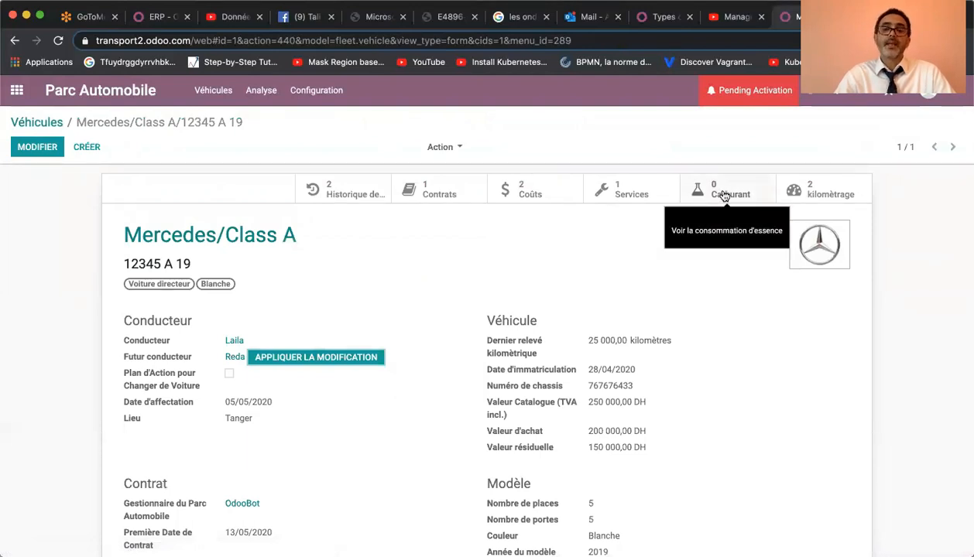
Create a fuel entry for the vehicle with 10 litres at 7,3 per litre and an odometer reading of 26000 kilometres.
{"action": "left_click", "coordinate": [723, 196]}
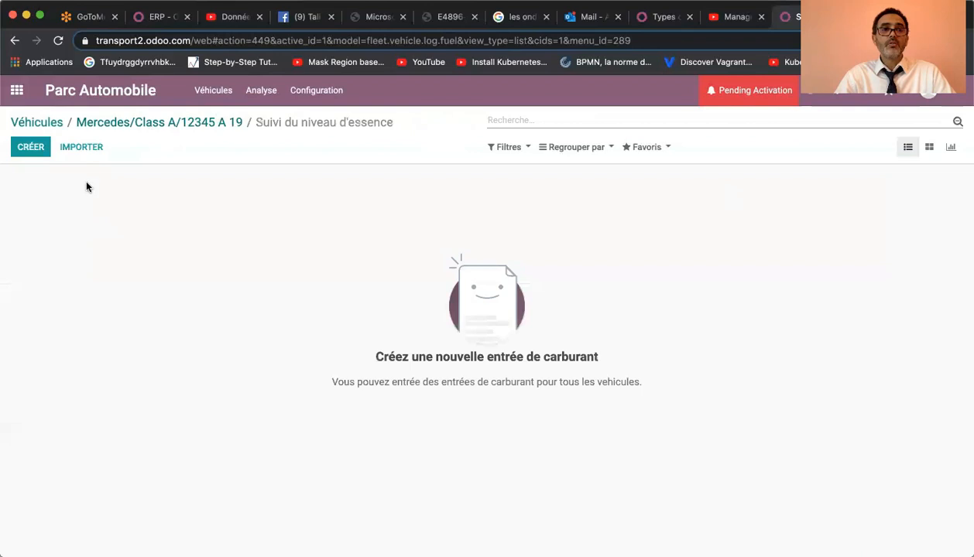
{"action": "left_click", "coordinate": [31, 147]}
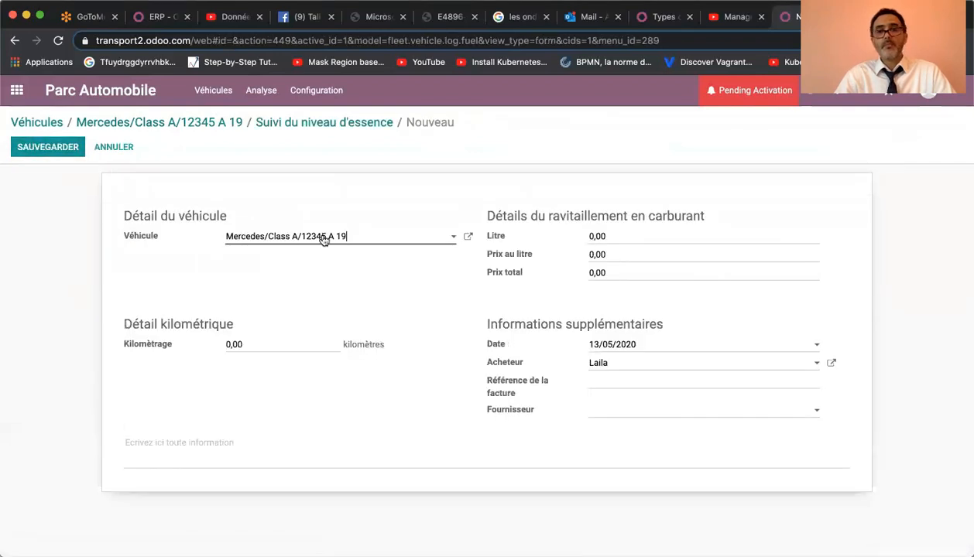
{"action": "left_click", "coordinate": [612, 241]}
{"action": "type", "text": "10"}
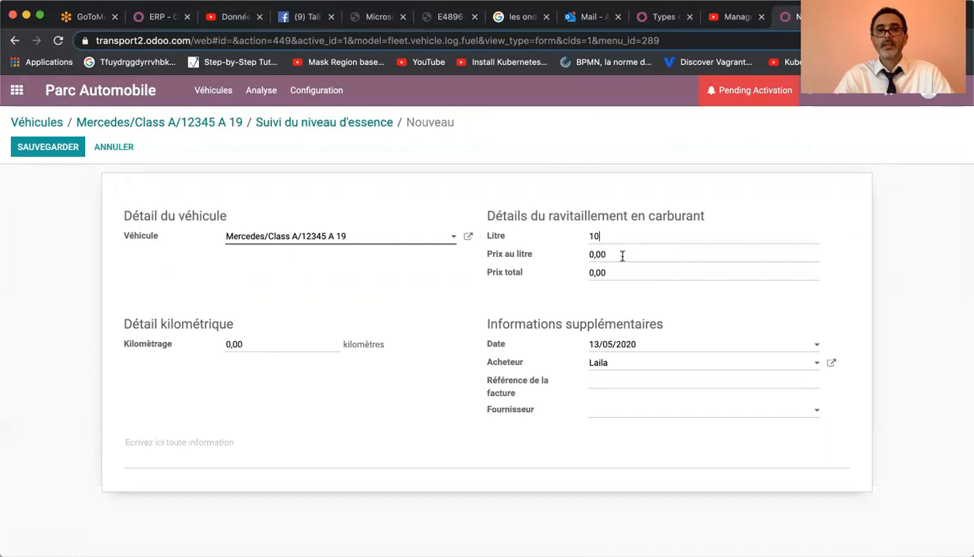
{"action": "left_click", "coordinate": [621, 257]}
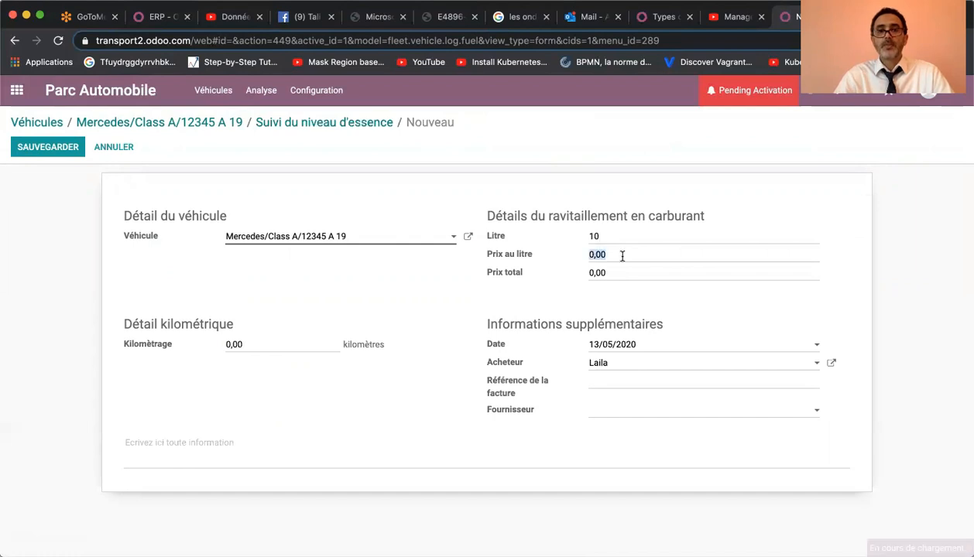
{"action": "type", "text": "7,3"}
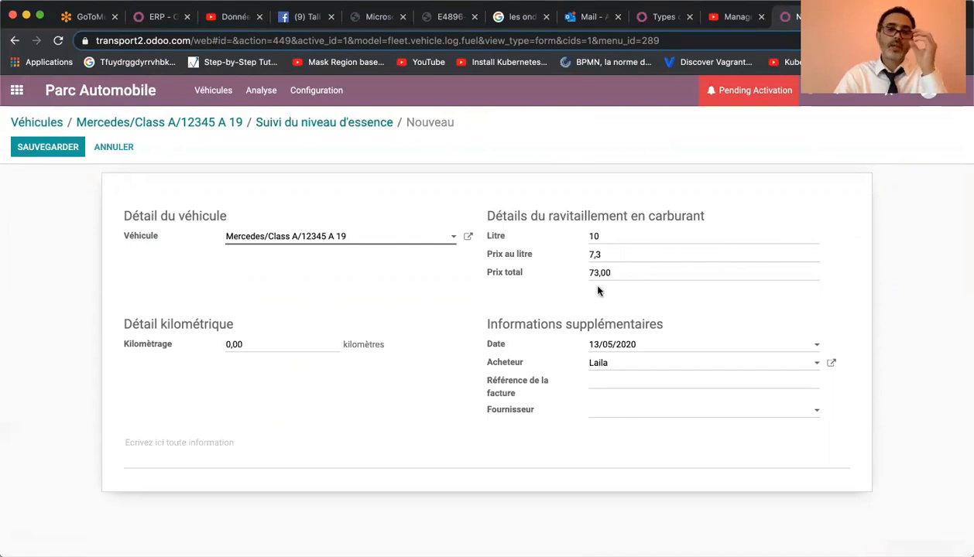
{"action": "left_click", "coordinate": [295, 347]}
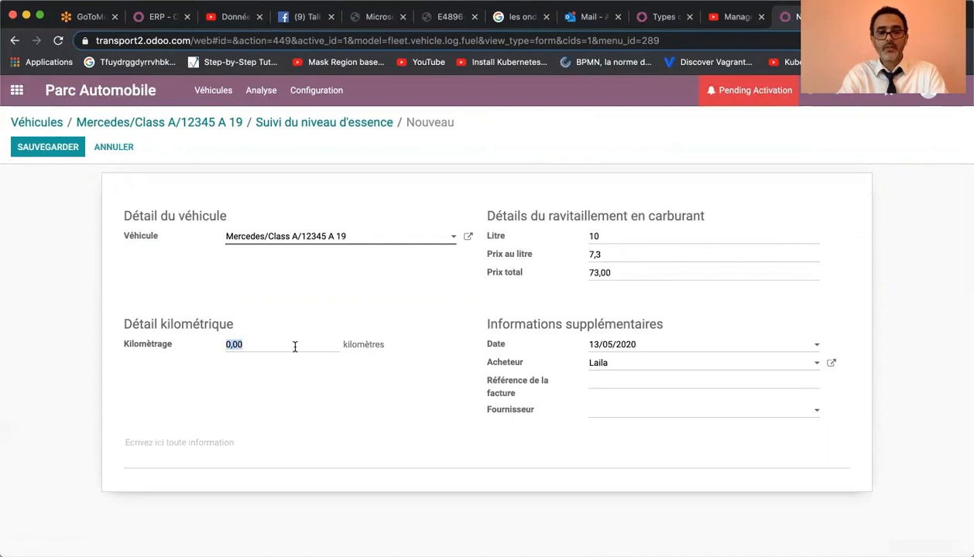
{"action": "type", "text": "26000"}
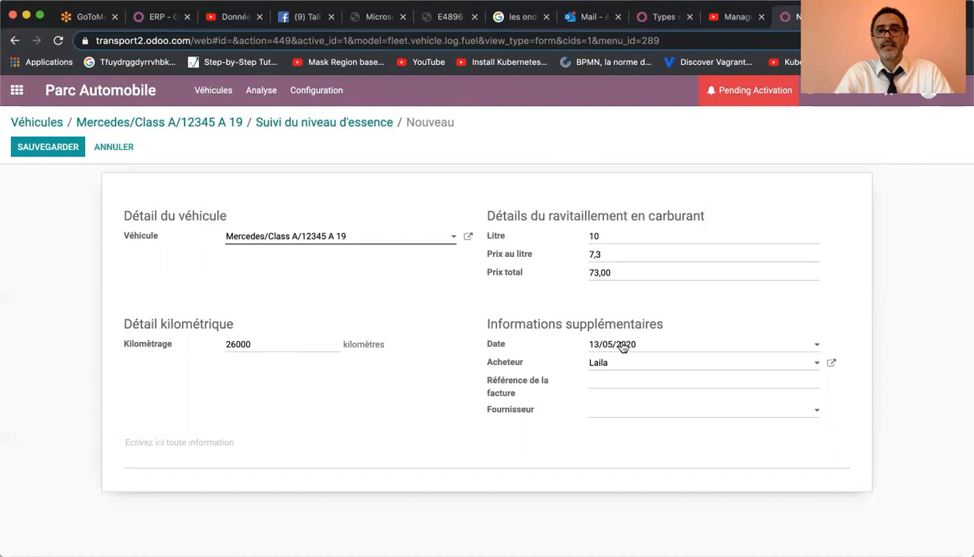
Create Shell as the supplier of the fuel entry and save the entry.
{"action": "left_click", "coordinate": [626, 412]}
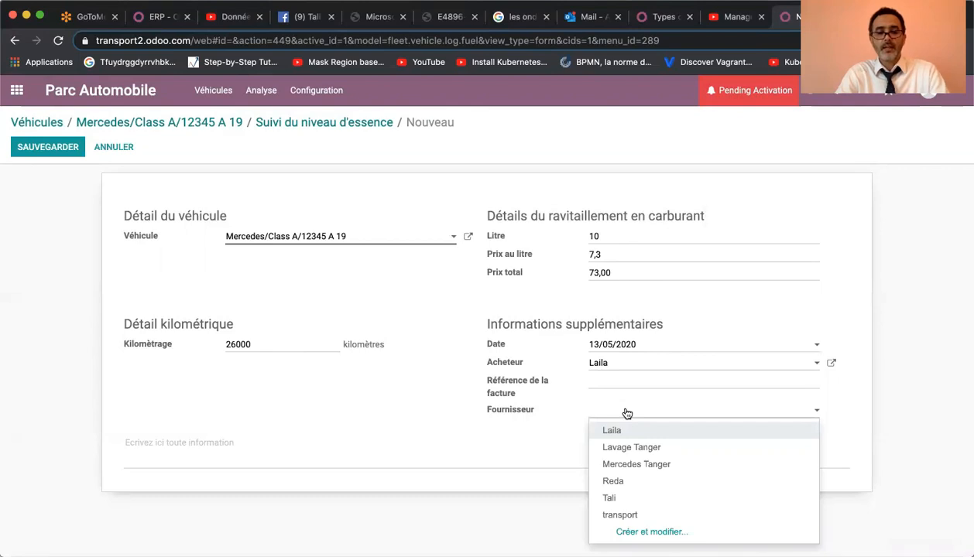
{"action": "type", "text": "Shell"}
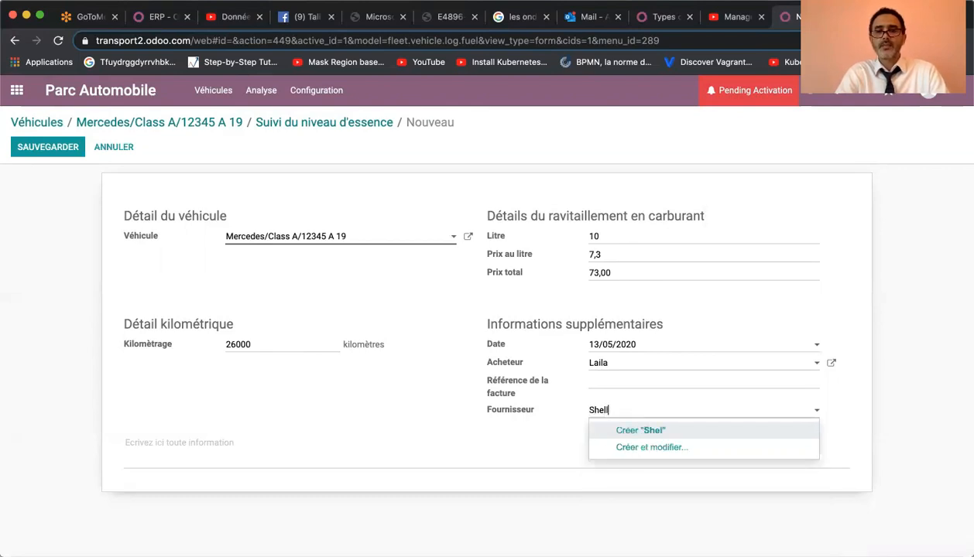
{"action": "left_click", "coordinate": [645, 429]}
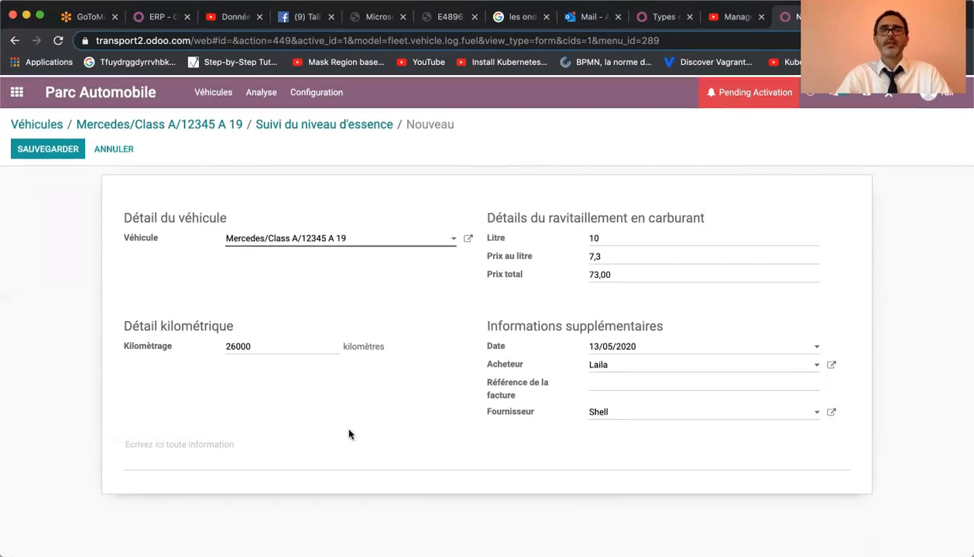
{"action": "left_click", "coordinate": [76, 146]}
{"action": "left_click", "coordinate": [297, 124]}
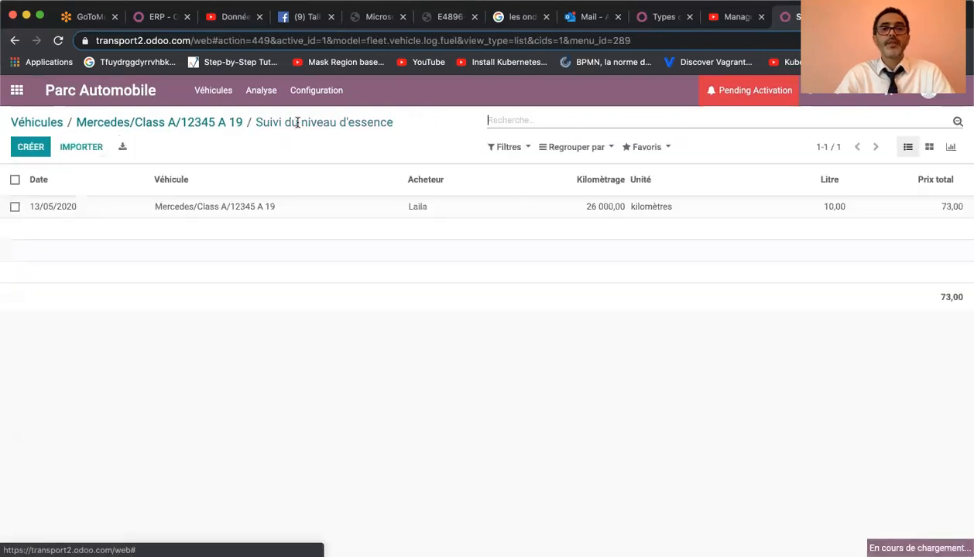
Review the vehicle's list of costs and the types selectable for the fuel cost.
{"action": "left_click", "coordinate": [210, 124]}
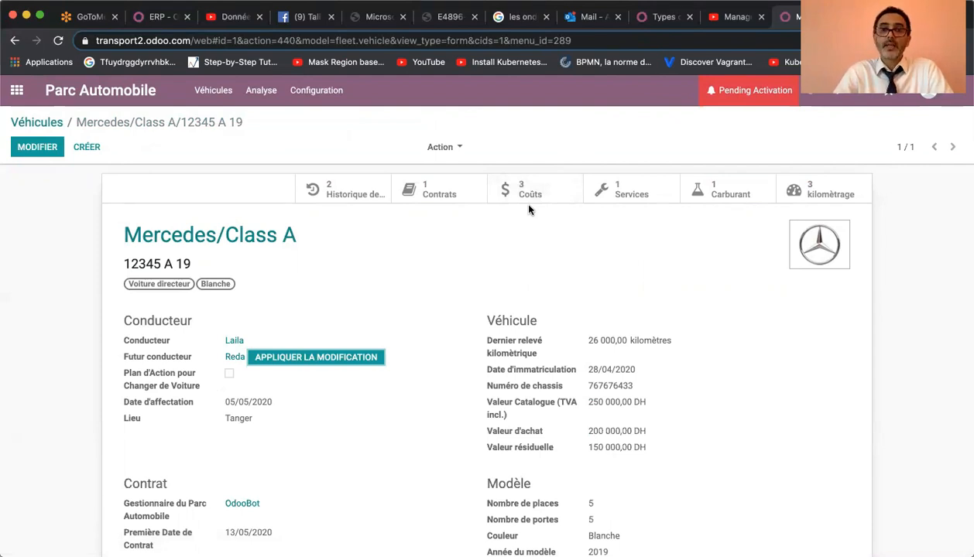
{"action": "left_click", "coordinate": [528, 204]}
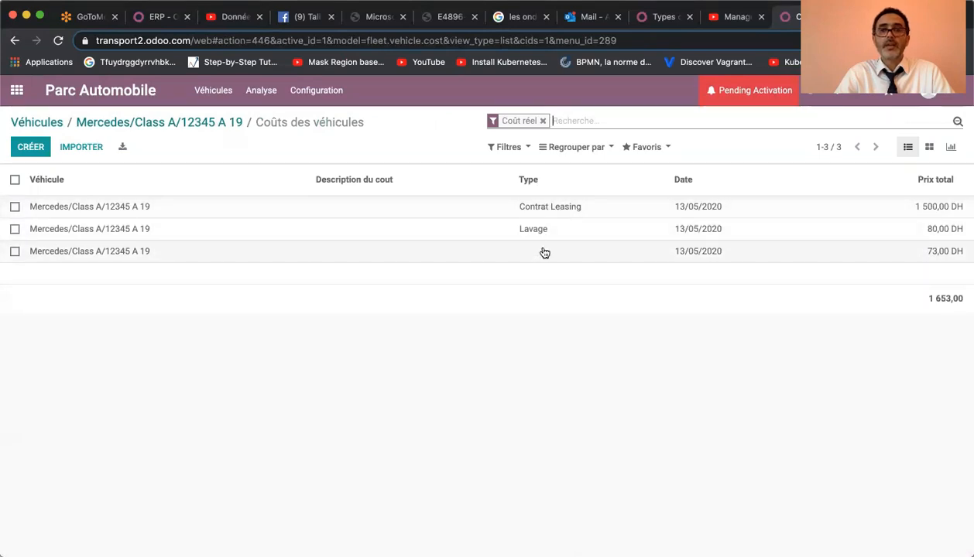
{"action": "left_click", "coordinate": [503, 252]}
{"action": "left_click", "coordinate": [42, 163]}
{"action": "left_click", "coordinate": [271, 274]}
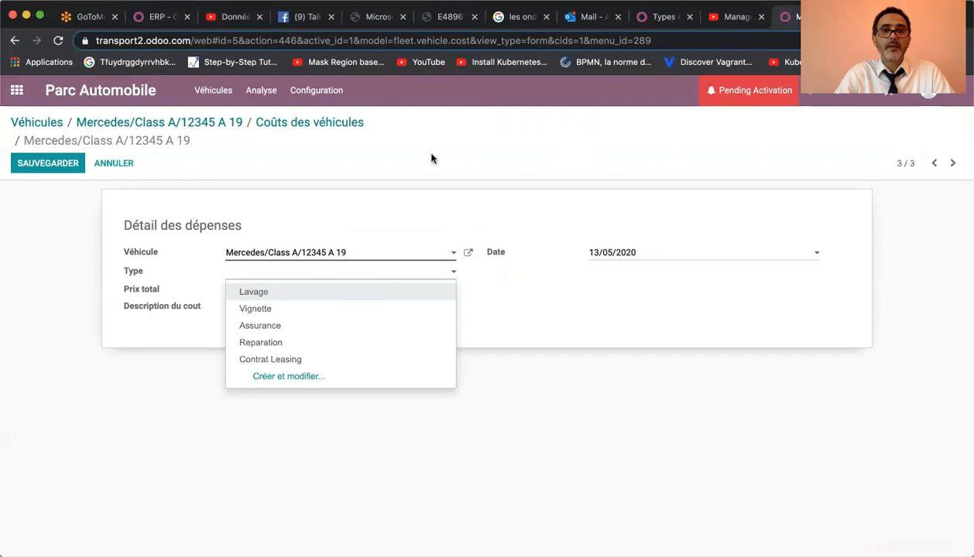
{"action": "left_click", "coordinate": [213, 123]}
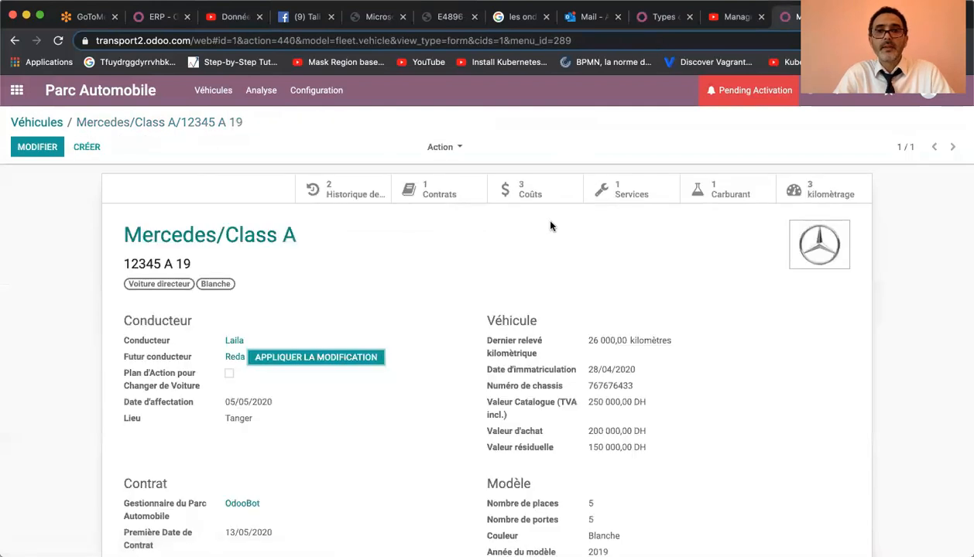
Assign a new type Gasoil with category Service to the vehicle's untyped fuel cost and save it.
{"action": "left_click", "coordinate": [537, 194]}
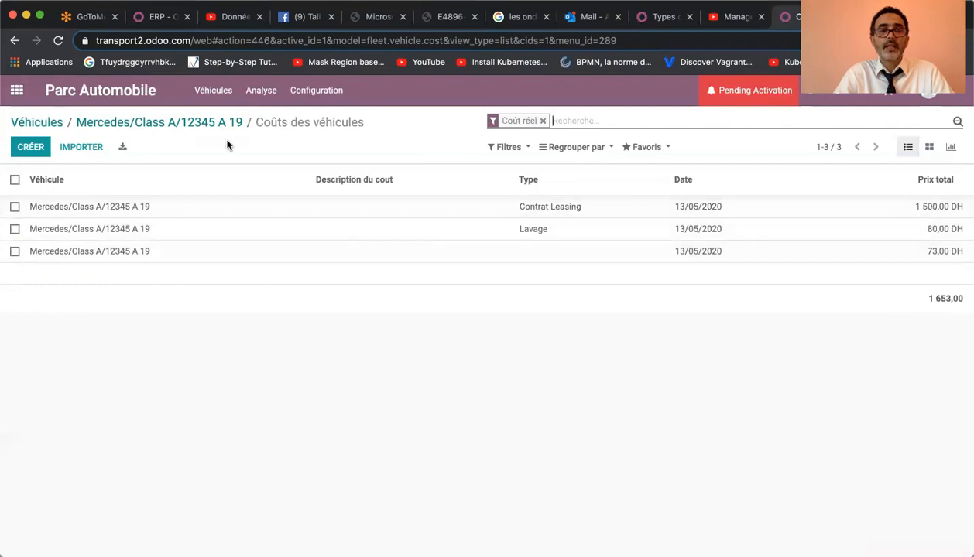
{"action": "left_click", "coordinate": [367, 251]}
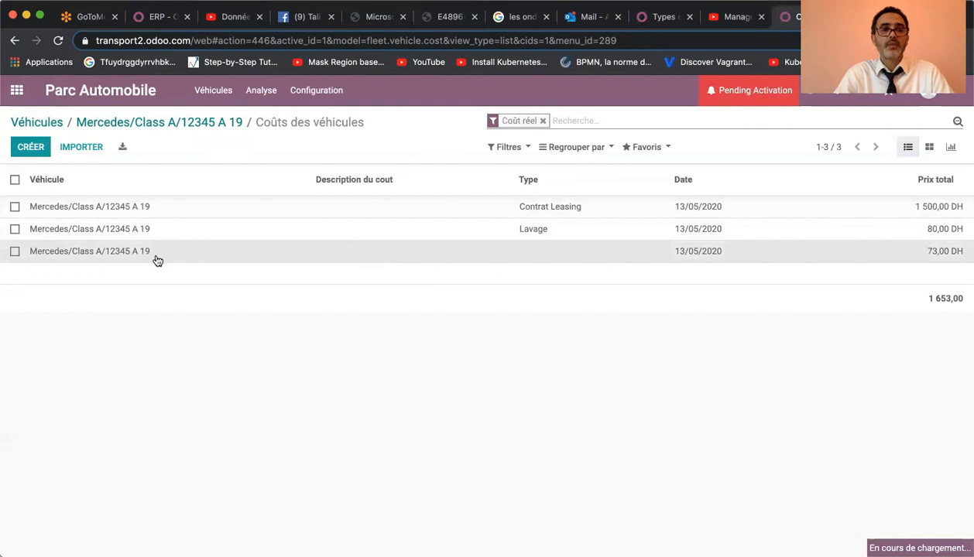
{"action": "left_click", "coordinate": [28, 167]}
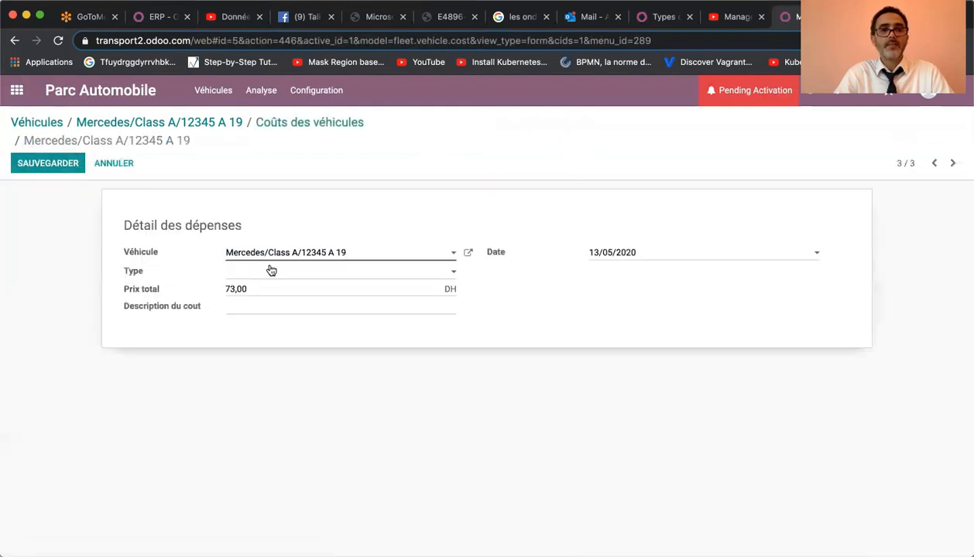
{"action": "left_click", "coordinate": [269, 270]}
{"action": "type", "text": "Gasoil"}
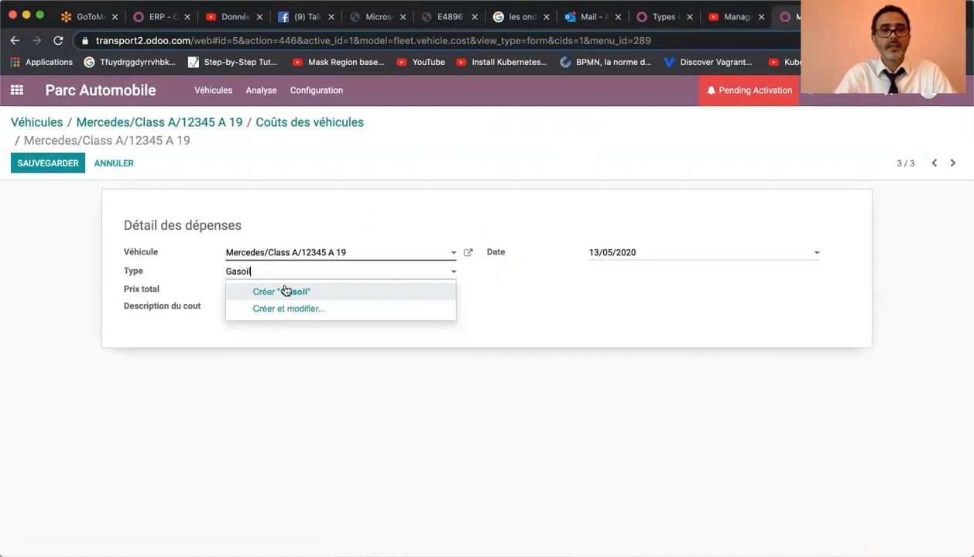
{"action": "left_click", "coordinate": [284, 290]}
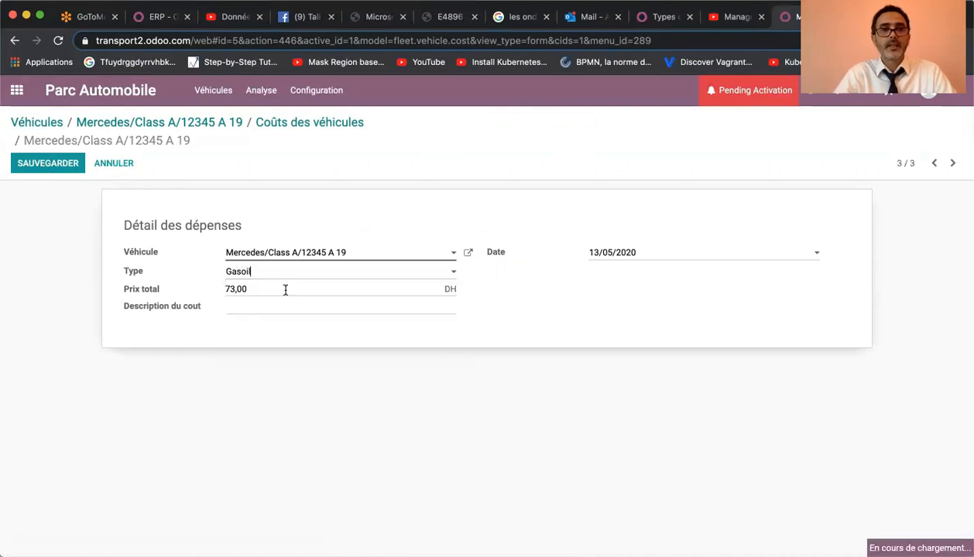
{"action": "left_click", "coordinate": [224, 222]}
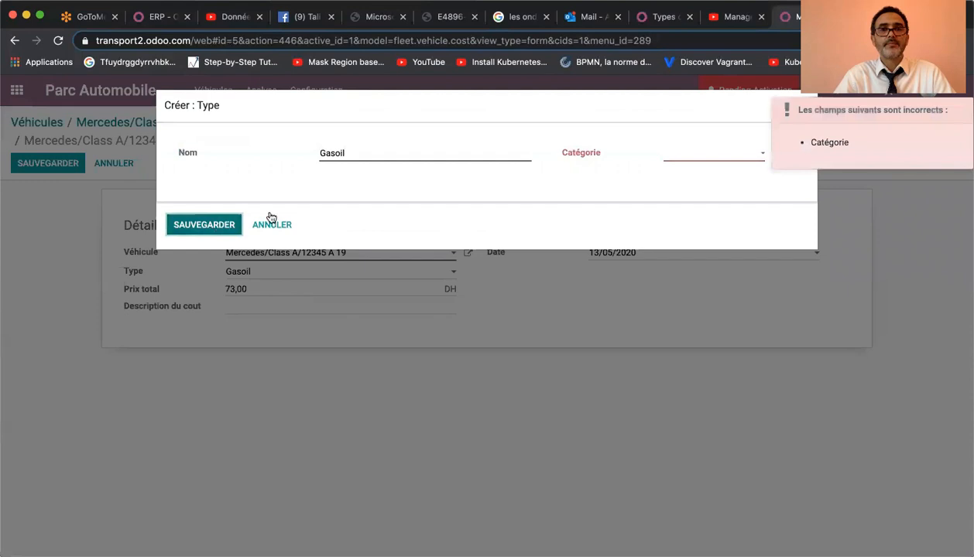
{"action": "left_click", "coordinate": [696, 154]}
{"action": "left_click", "coordinate": [705, 166]}
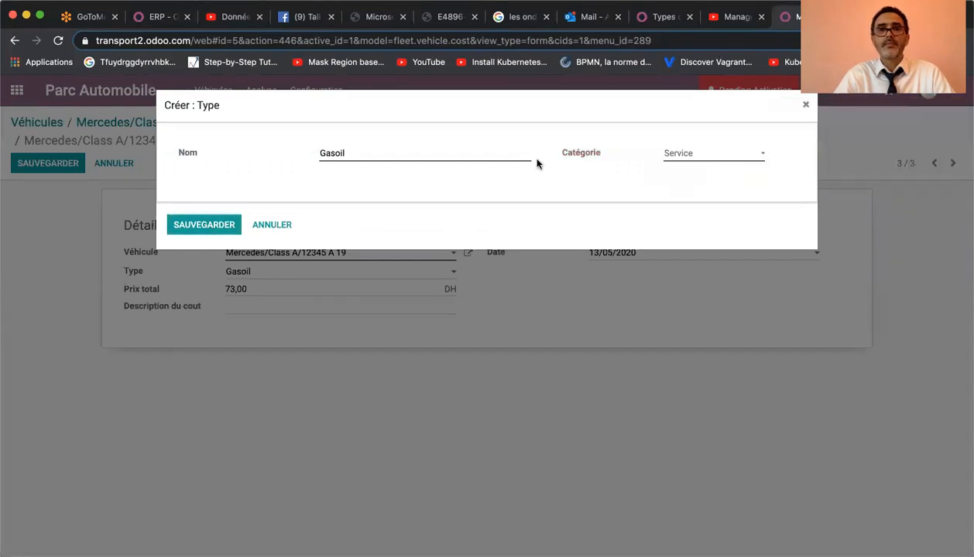
{"action": "left_click", "coordinate": [201, 223]}
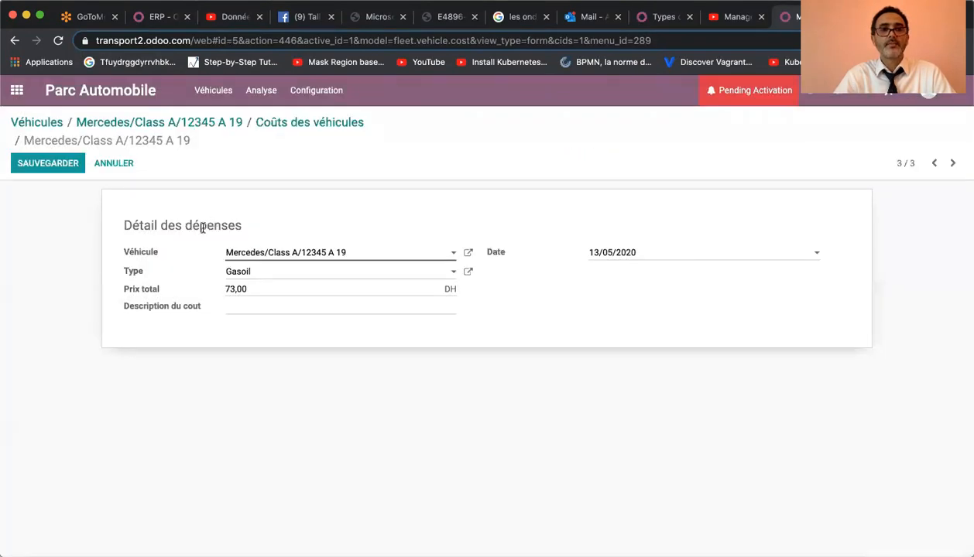
{"action": "left_click", "coordinate": [56, 164]}
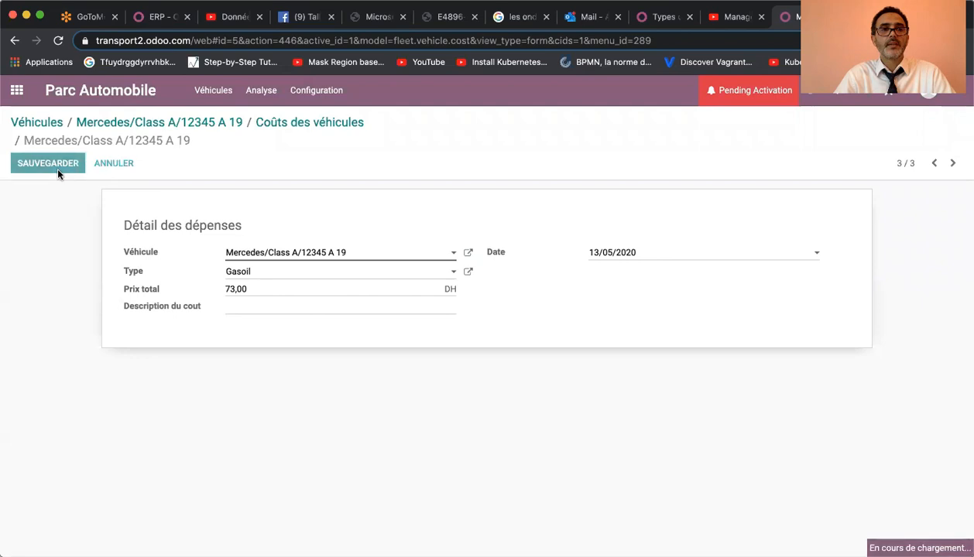
Check the fuel cost's type in the vehicle's list of costs.
{"action": "left_click", "coordinate": [205, 123]}
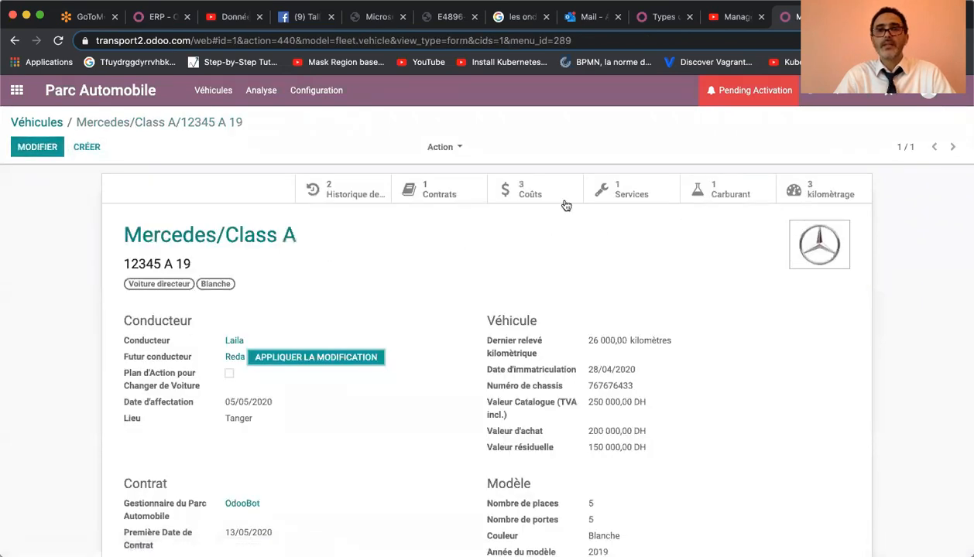
{"action": "left_click", "coordinate": [526, 194]}
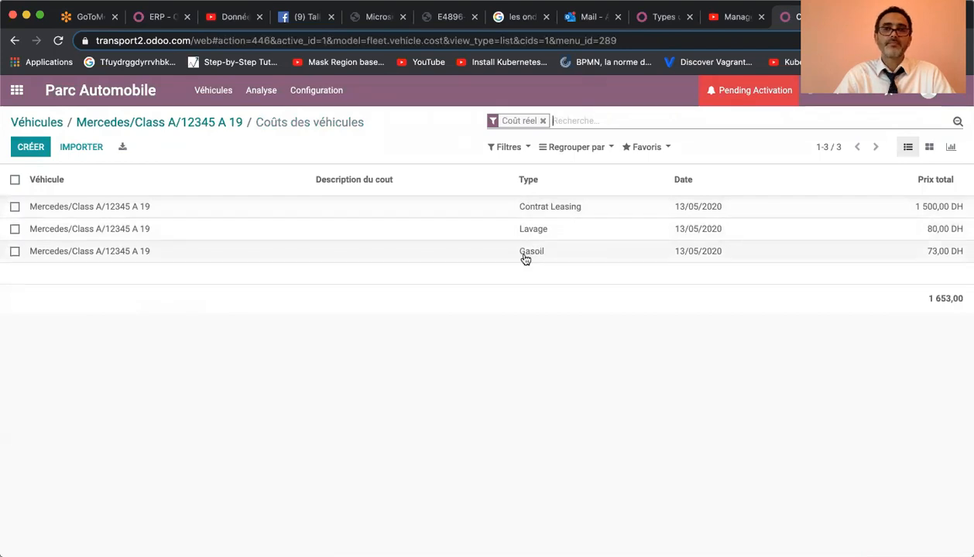
{"action": "left_click", "coordinate": [152, 124]}
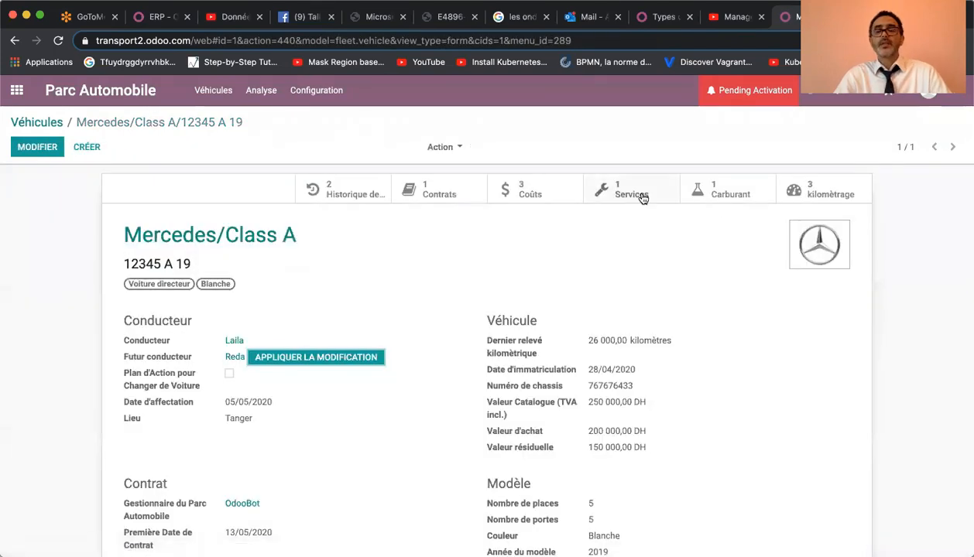
Review the vehicle's odometer readings and the drivers selectable for the latest reading.
{"action": "left_click", "coordinate": [816, 183]}
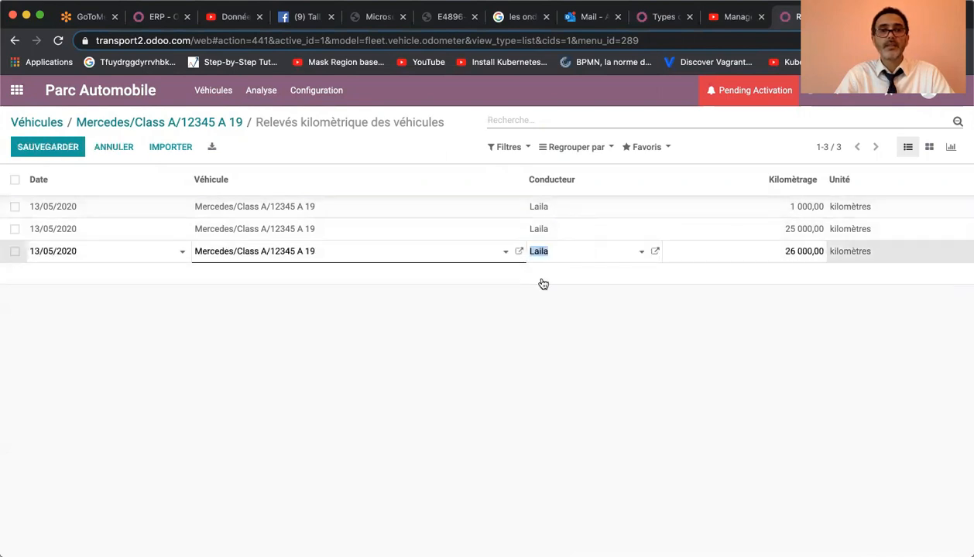
{"action": "left_click", "coordinate": [640, 253]}
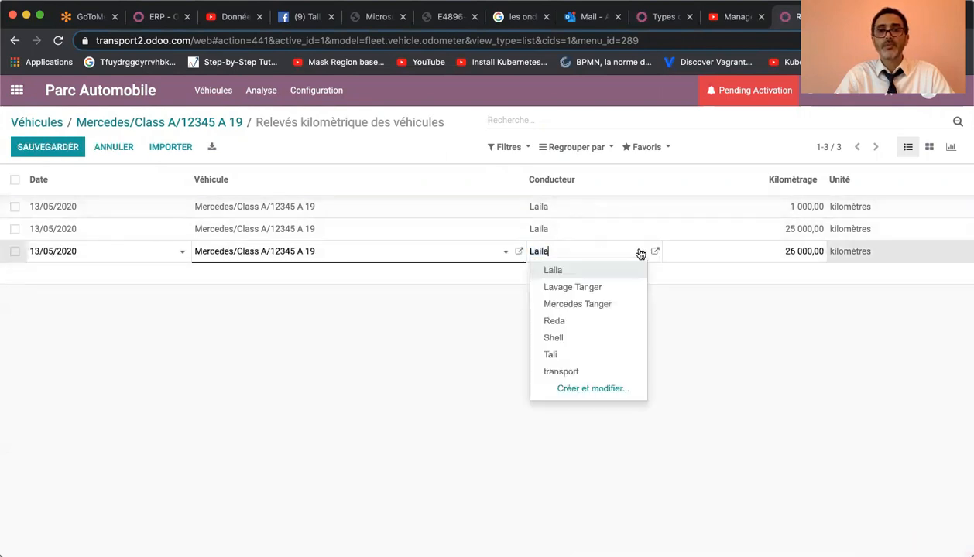
{"action": "left_click", "coordinate": [713, 338]}
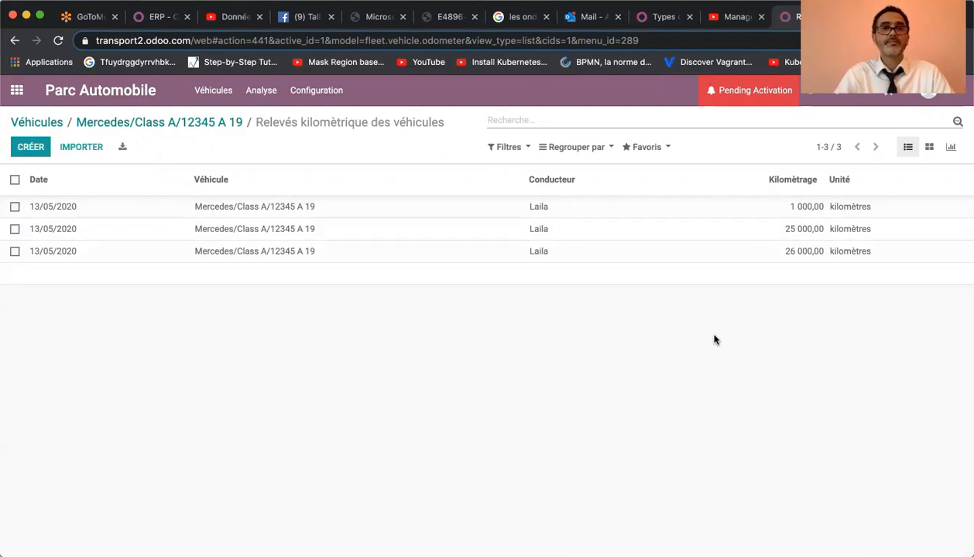
Move the Mercedes/Class A from the Indéfini stage to Achat neuf de voiture in the vehicle overview.
{"action": "left_click", "coordinate": [135, 132]}
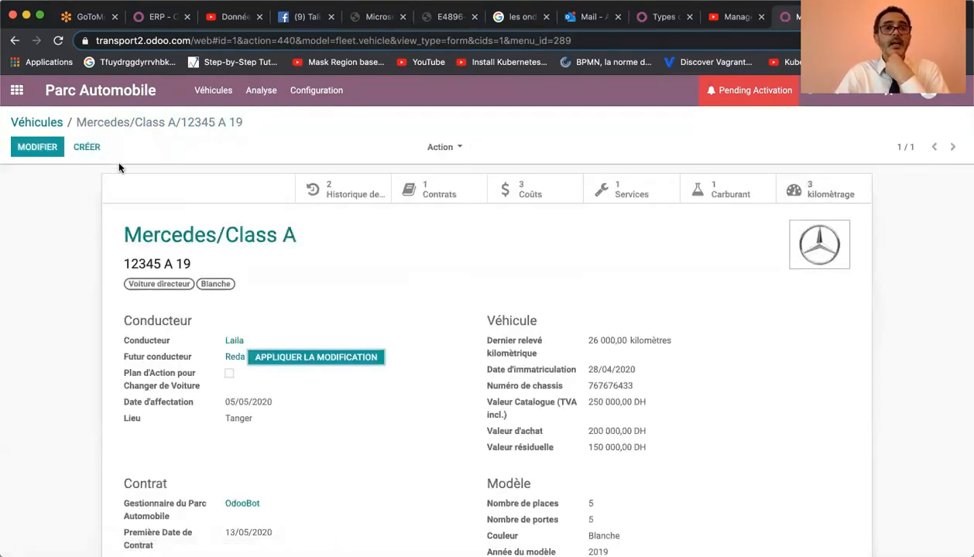
{"action": "left_click", "coordinate": [36, 122]}
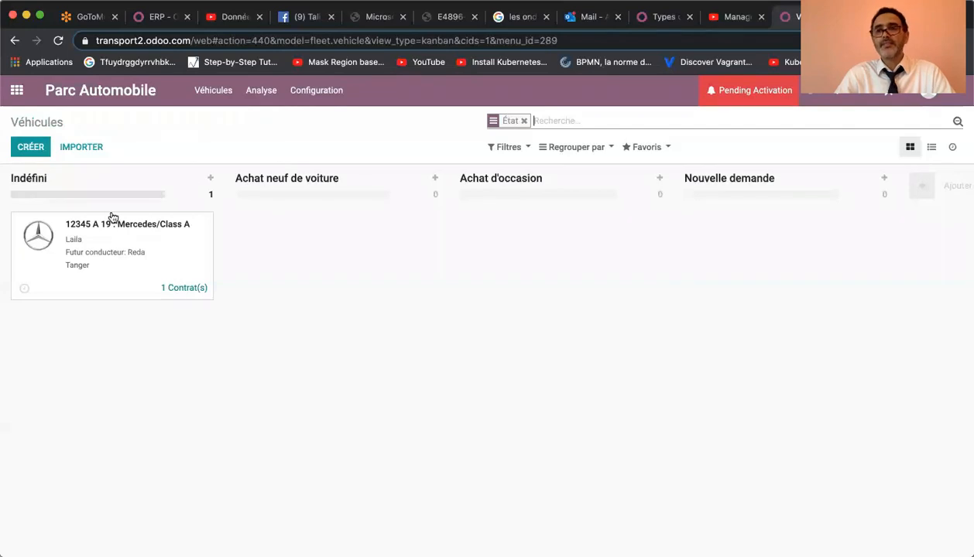
{"action": "left_click_drag", "start_coordinate": [155, 233], "coordinate": [339, 239]}
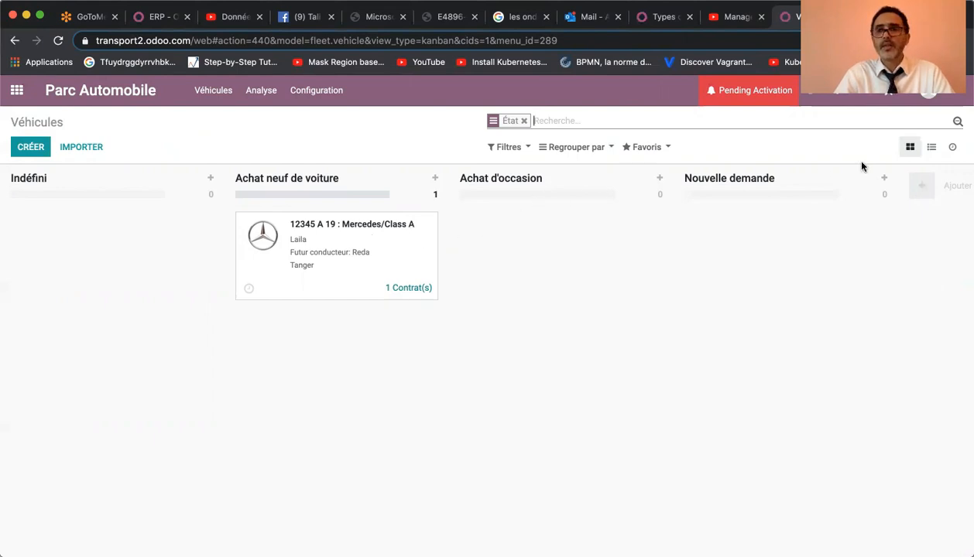
Add a vehicle stage named Voiture en Leasing and place it just before Achat neuf de voiture.
{"action": "left_click", "coordinate": [923, 190]}
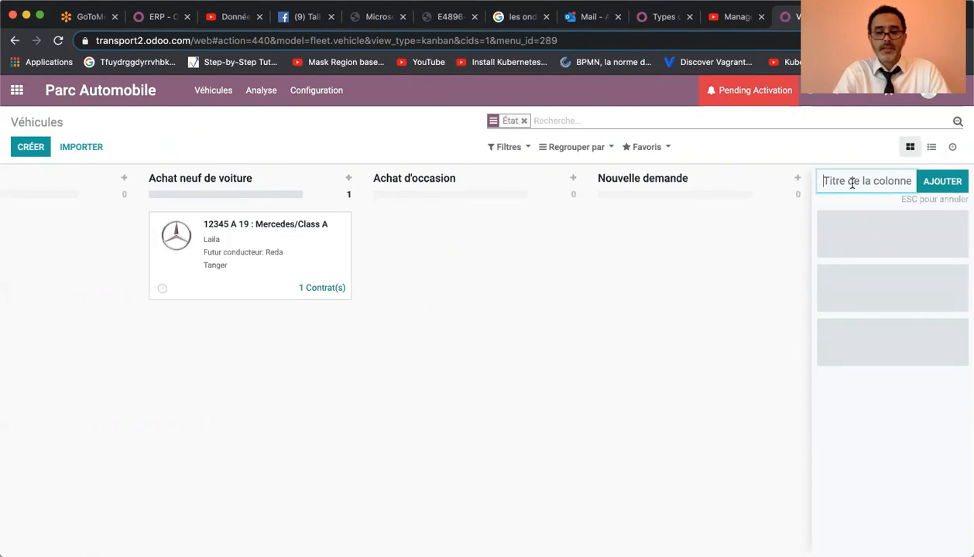
{"action": "type", "text": "Leasing"}
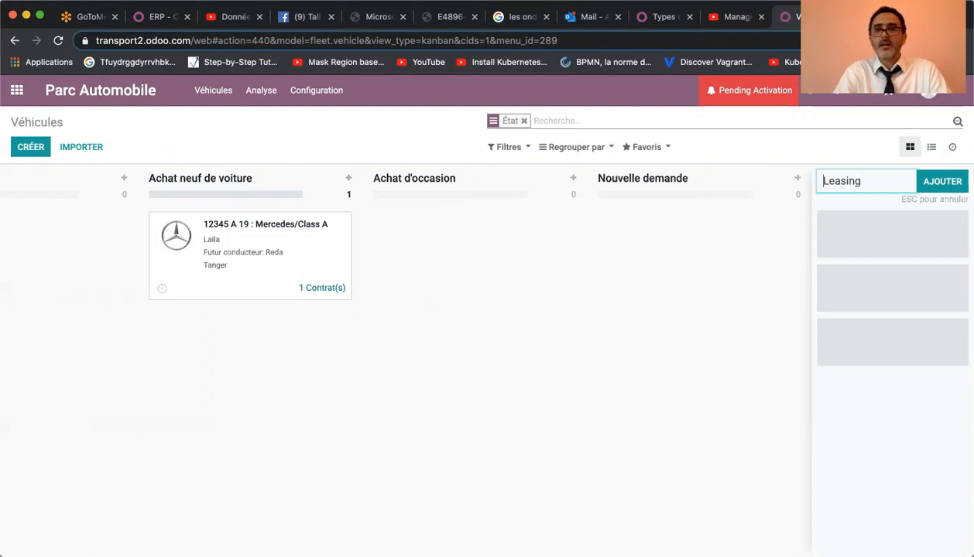
{"action": "type", "text": "Voiture "}
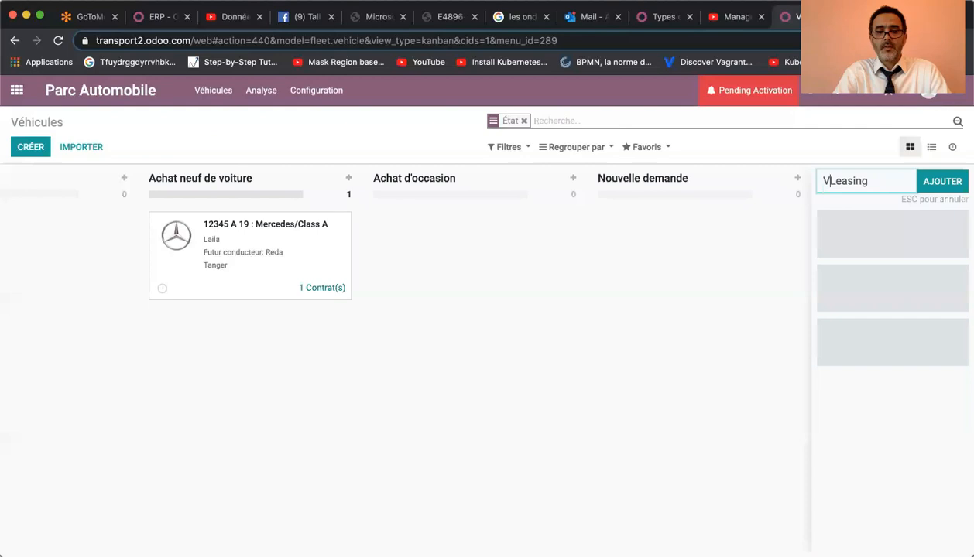
{"action": "type", "text": "en"}
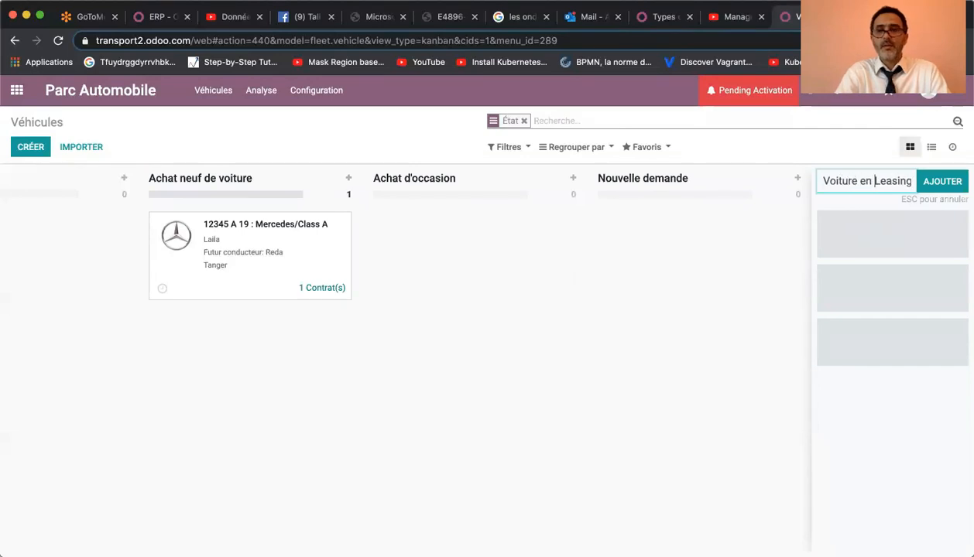
{"action": "key", "text": "Return"}
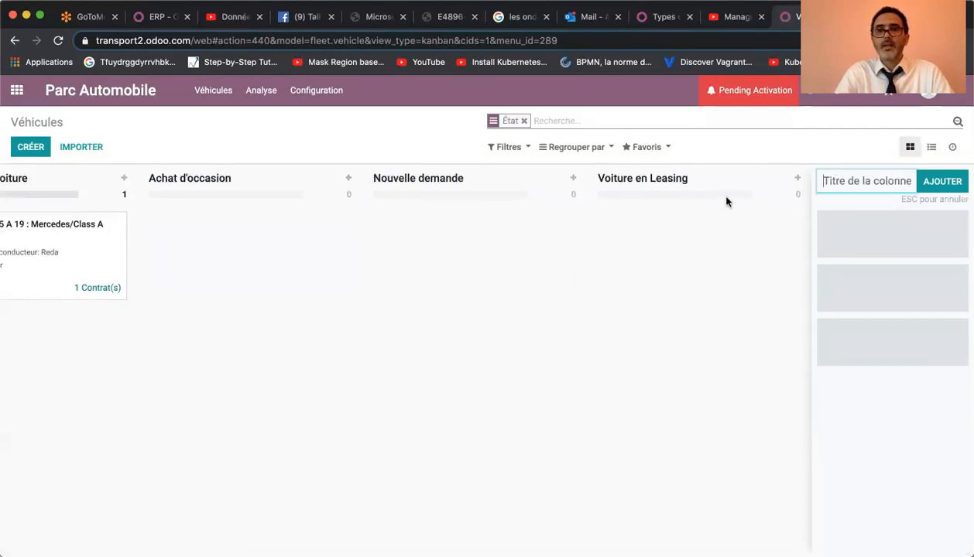
{"action": "left_click_drag", "start_coordinate": [719, 174], "coordinate": [288, 166]}
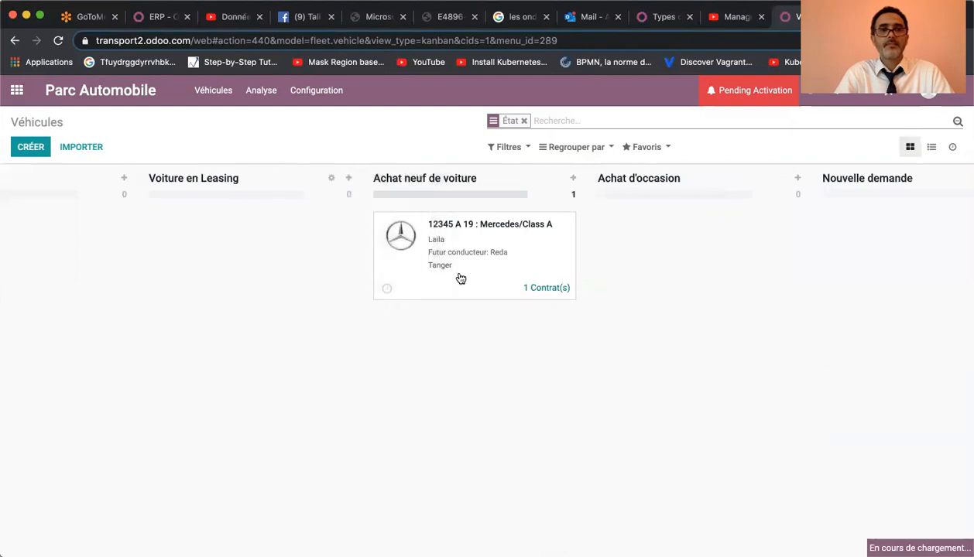
Move the Mercedes/Class A into the Voiture en Leasing stage and fold the Indéfini column.
{"action": "left_click_drag", "start_coordinate": [506, 252], "coordinate": [294, 262]}
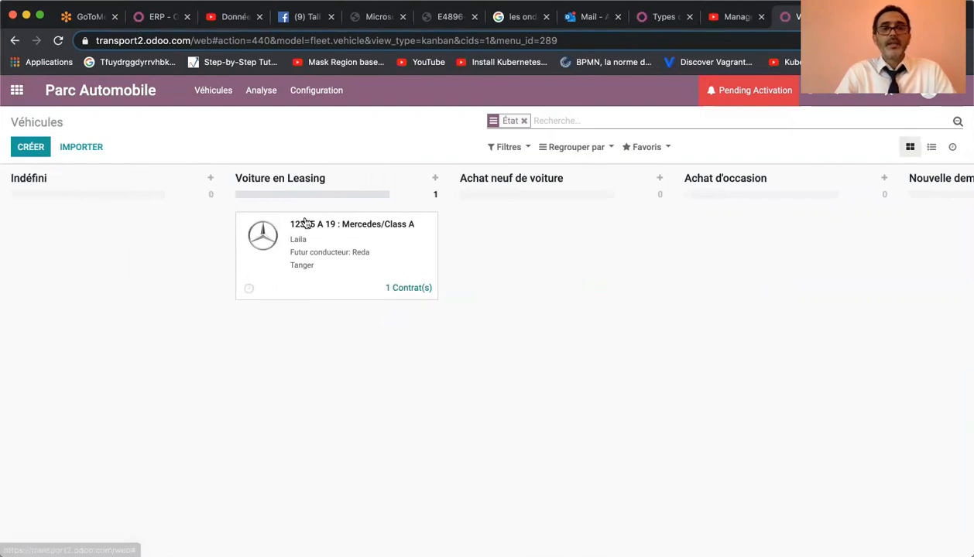
{"action": "left_click", "coordinate": [193, 179]}
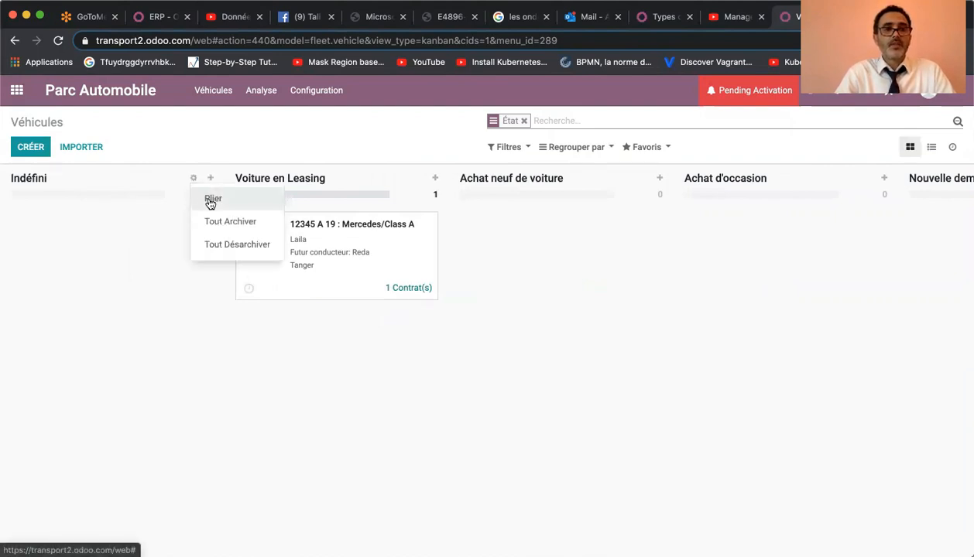
{"action": "left_click", "coordinate": [210, 202]}
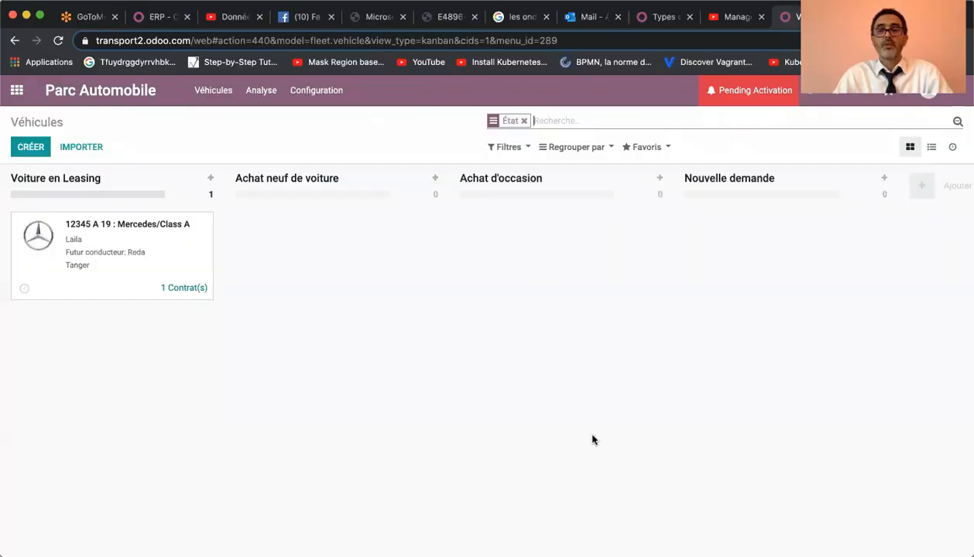
Open the Mercedes/Class A record for editing and review its last odometer reading.
{"action": "left_click", "coordinate": [139, 257]}
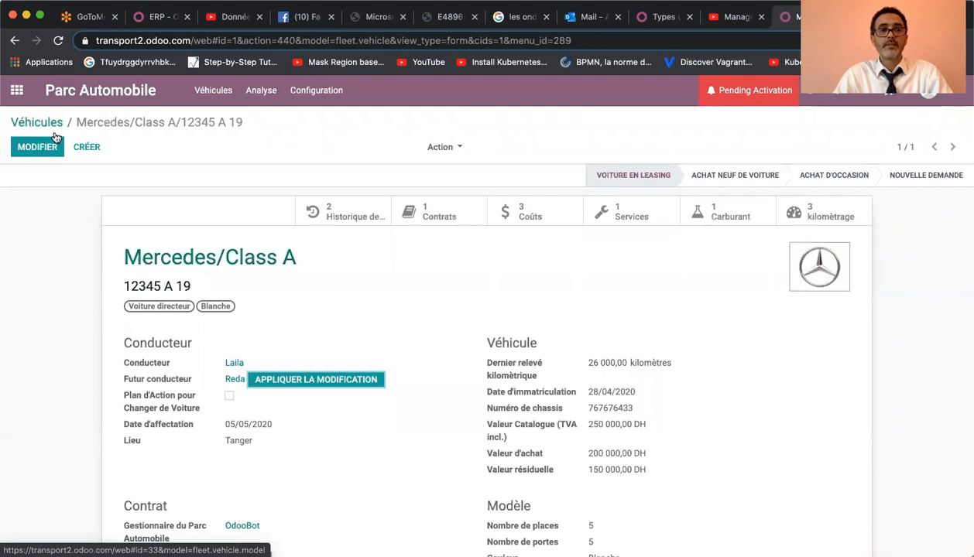
{"action": "left_click", "coordinate": [31, 147]}
{"action": "scroll", "coordinate": [591, 395], "scroll_direction": "down", "scroll_amount": 2}
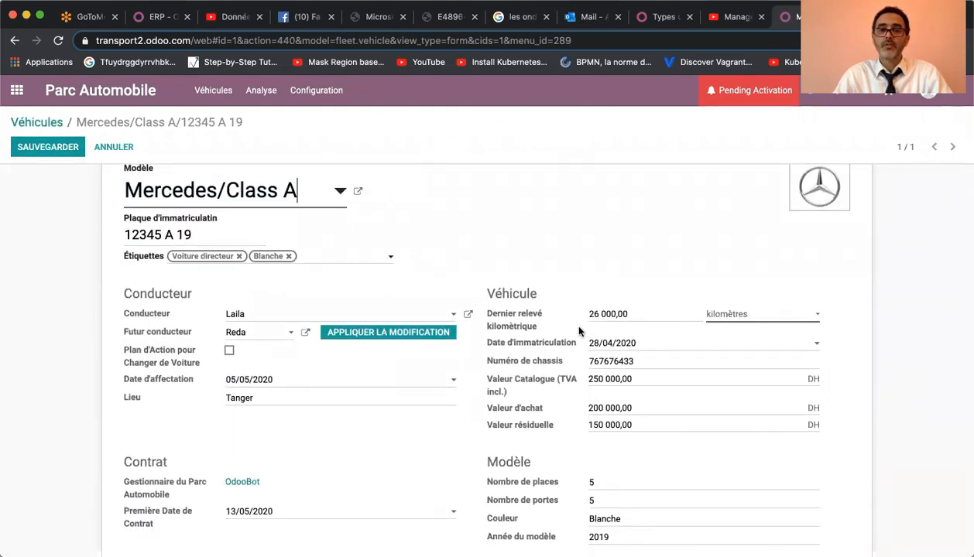
{"action": "left_click_drag", "start_coordinate": [650, 316], "coordinate": [567, 322]}
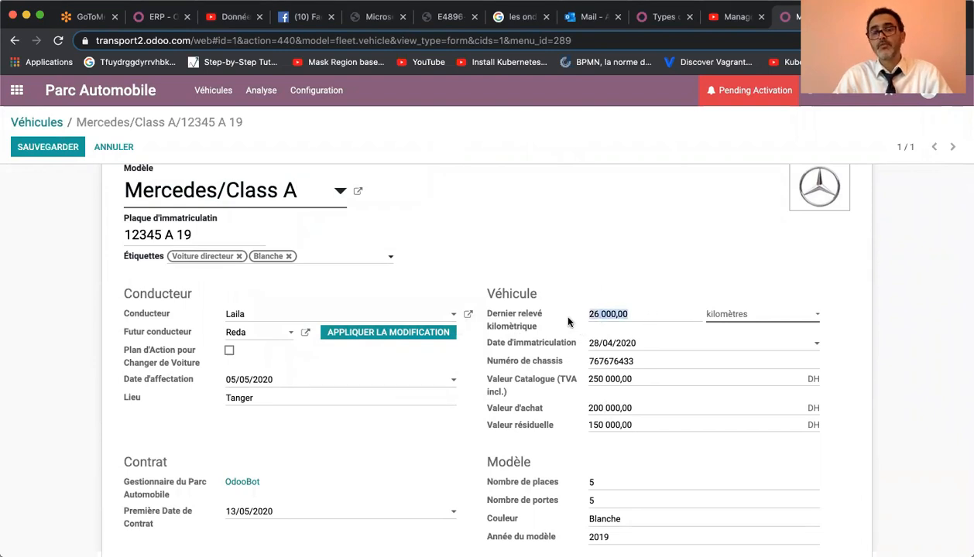
{"action": "mouse_move", "coordinate": [568, 322]}
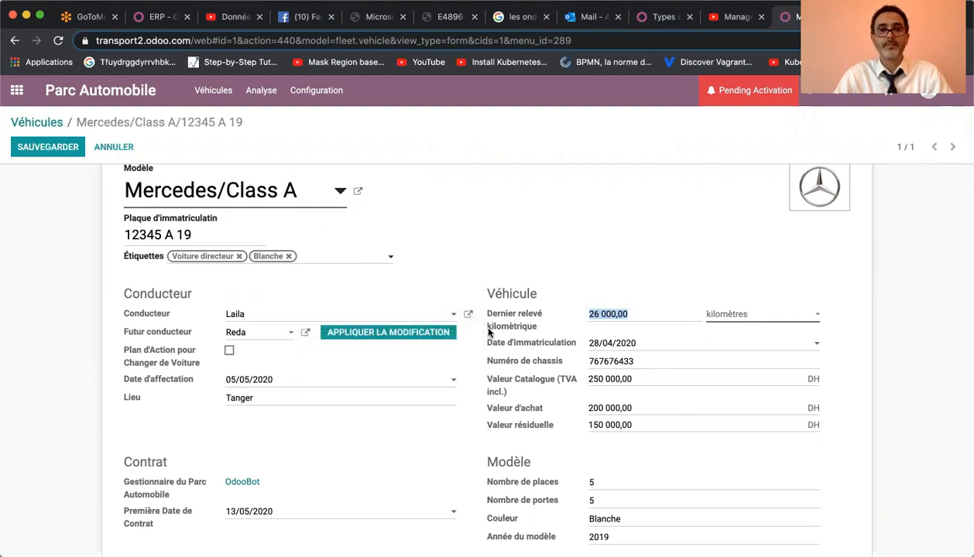
{"action": "scroll", "coordinate": [482, 328], "scroll_direction": "up", "scroll_amount": 2}
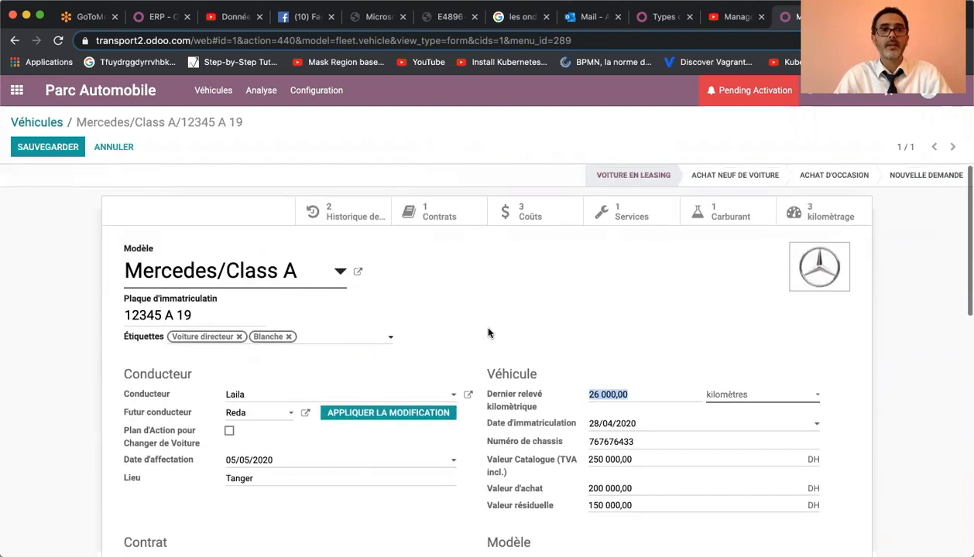
Open the vehicle costs analysis without the Coût réel filter and group it by Type de dépense.
{"action": "left_click", "coordinate": [264, 94]}
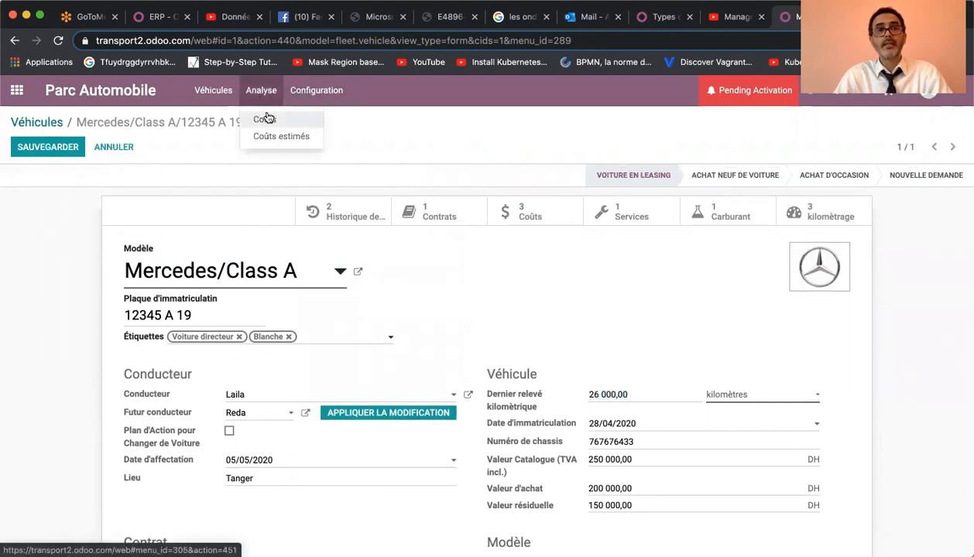
{"action": "left_click", "coordinate": [266, 120]}
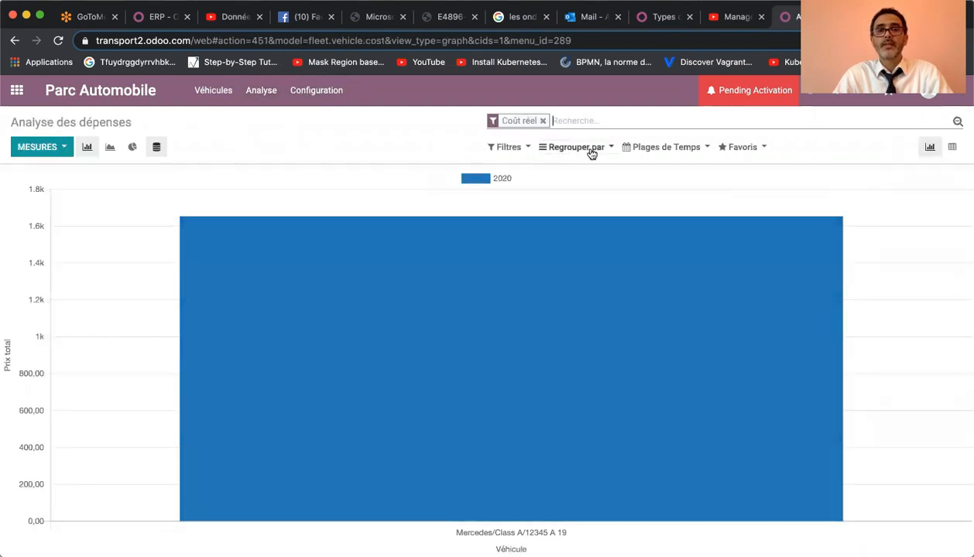
{"action": "mouse_move", "coordinate": [550, 243]}
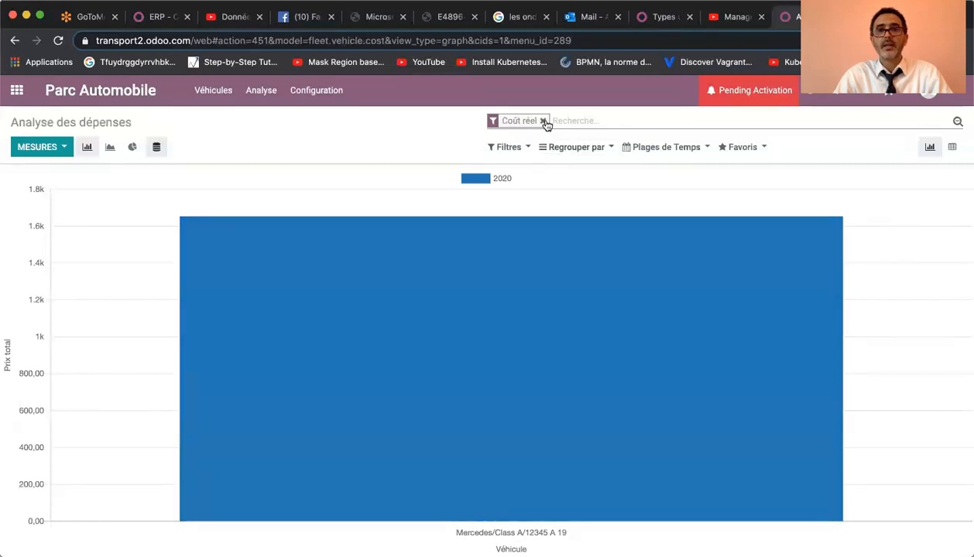
{"action": "left_click", "coordinate": [543, 122]}
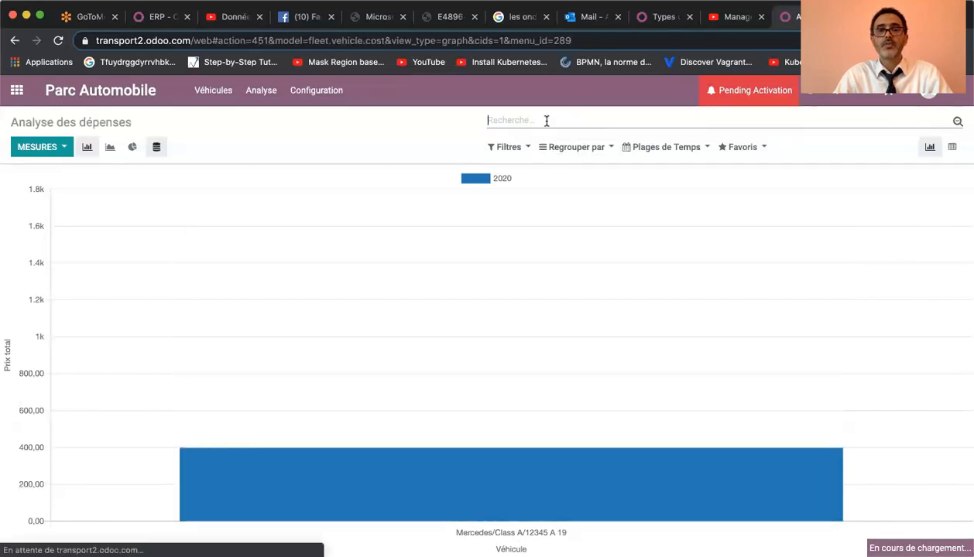
{"action": "left_click", "coordinate": [577, 149]}
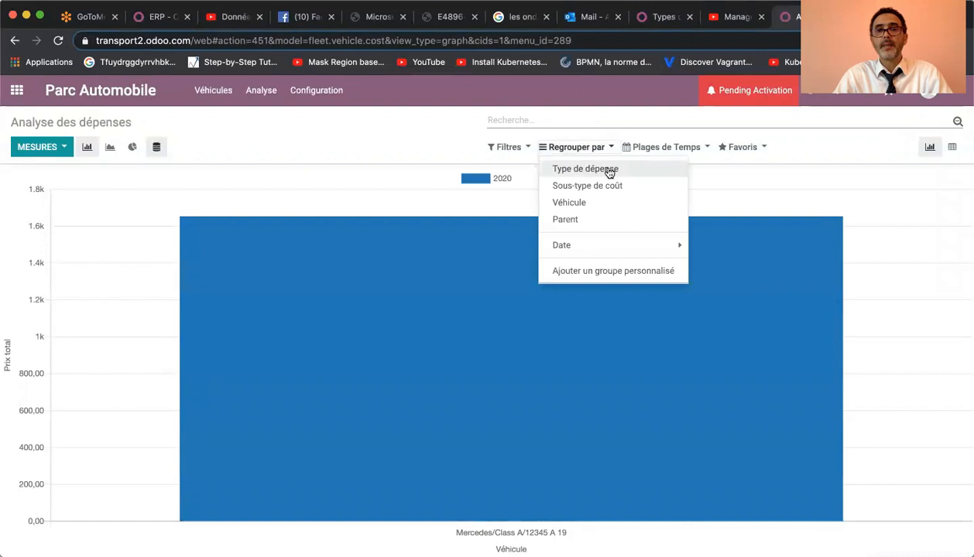
{"action": "left_click", "coordinate": [597, 168]}
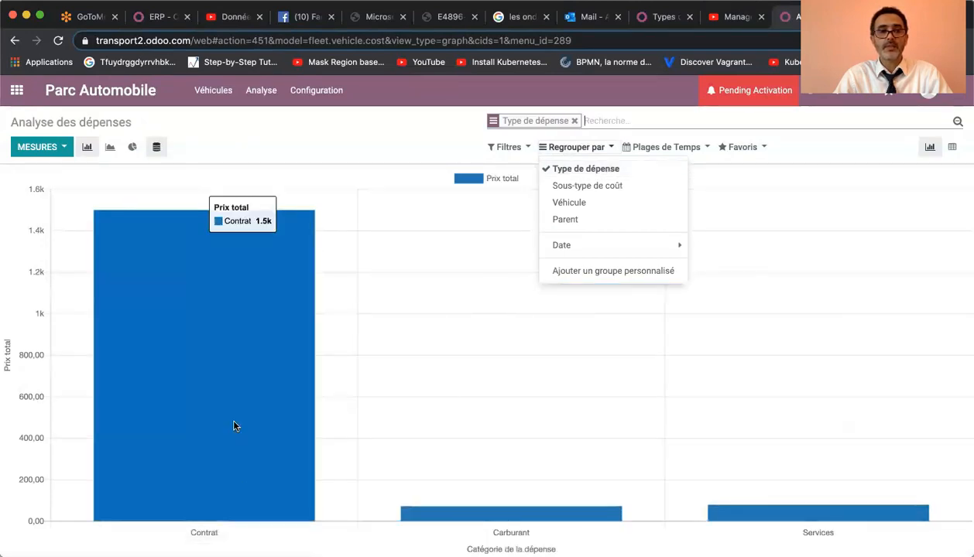
Replace the expense-type grouping with Véhicule followed by Sous-type de coût.
{"action": "left_click", "coordinate": [589, 168]}
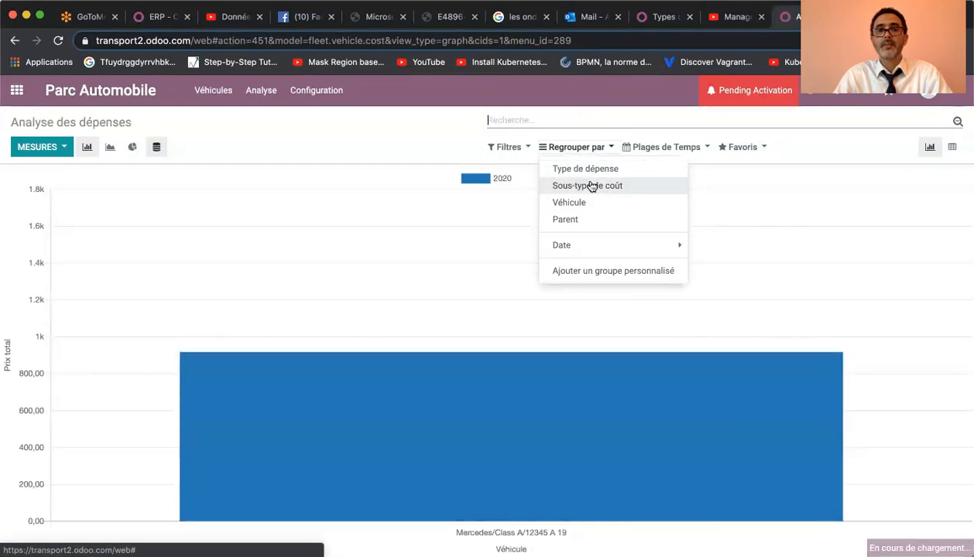
{"action": "left_click", "coordinate": [590, 185]}
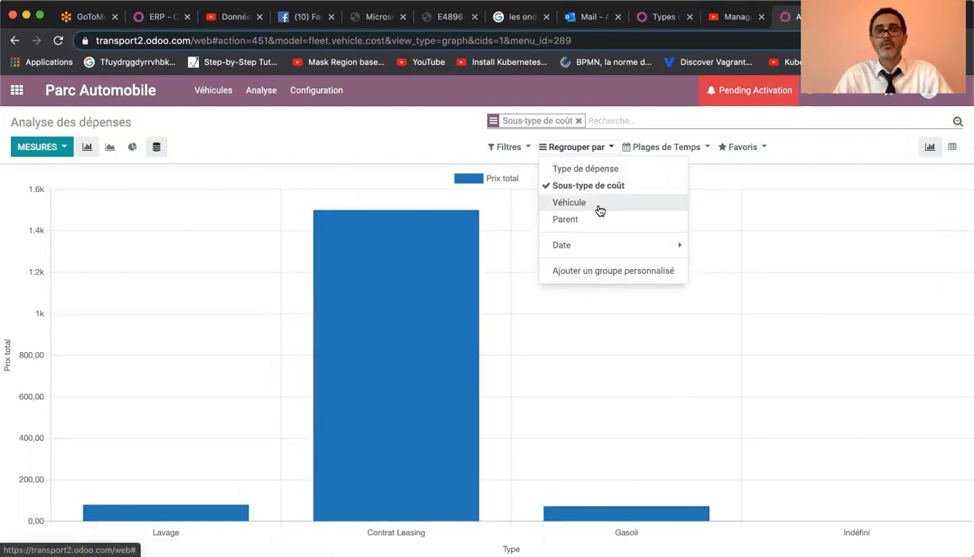
{"action": "left_click", "coordinate": [600, 210]}
{"action": "left_click", "coordinate": [588, 188]}
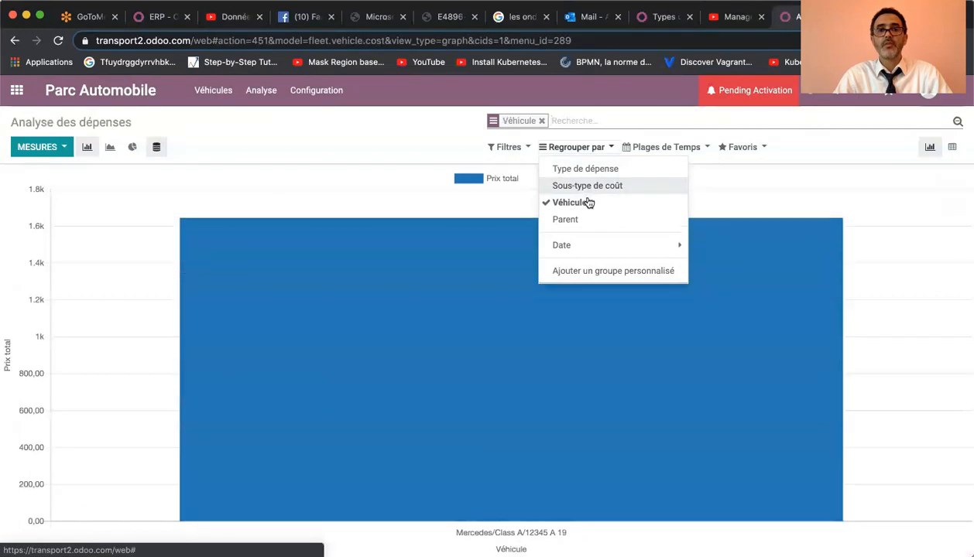
{"action": "left_click", "coordinate": [586, 188]}
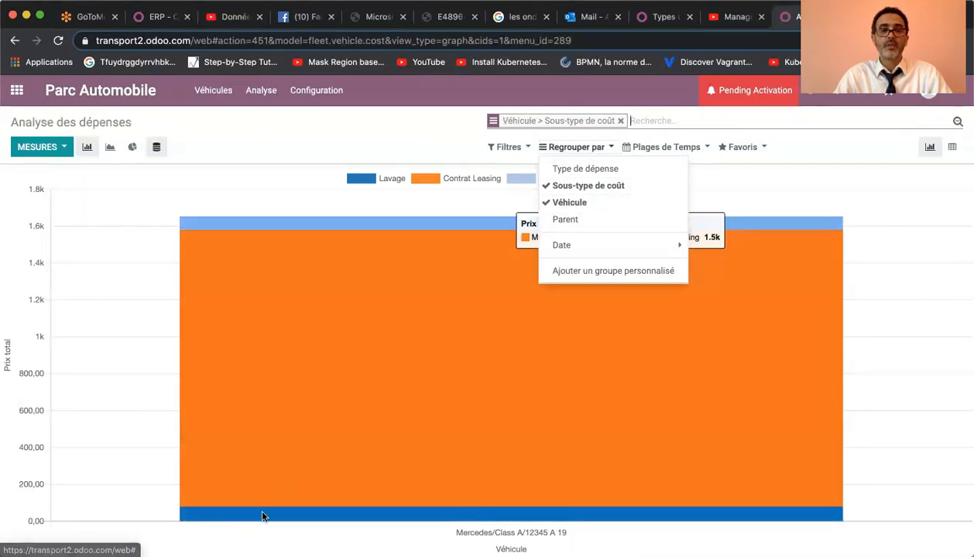
Examine the vehicle's costs per sub-type in the stacked bar chart, the line chart and the pie chart.
{"action": "mouse_move", "coordinate": [254, 517]}
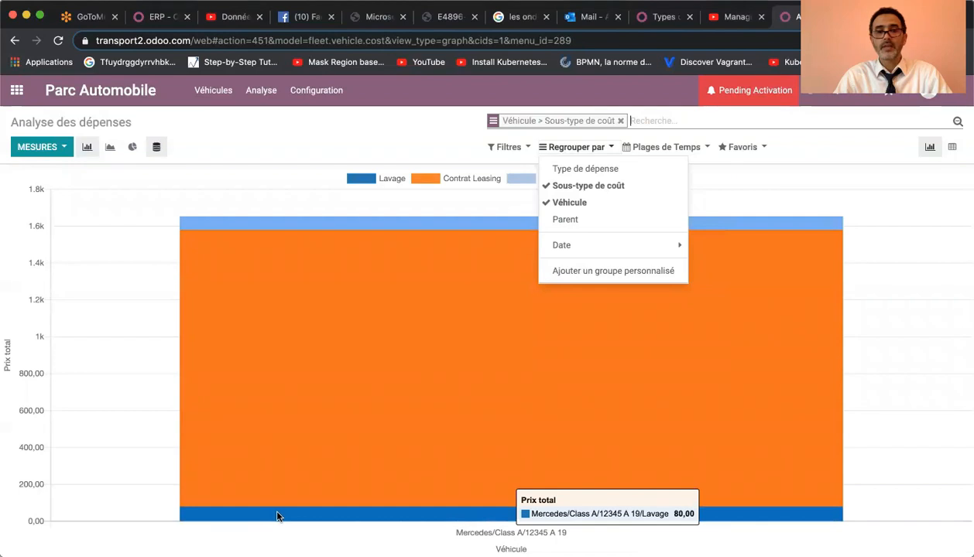
{"action": "mouse_move", "coordinate": [321, 418]}
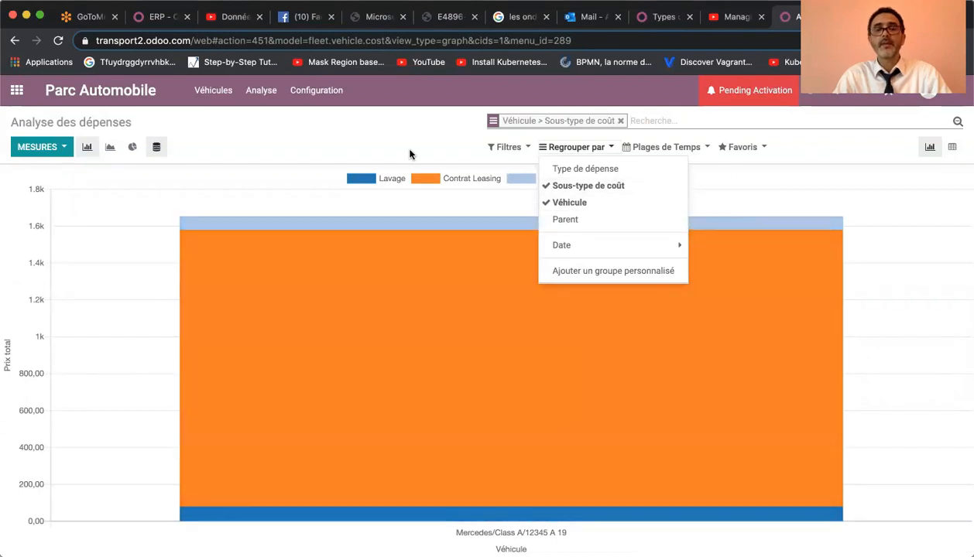
{"action": "left_click", "coordinate": [410, 154]}
{"action": "mouse_move", "coordinate": [538, 349]}
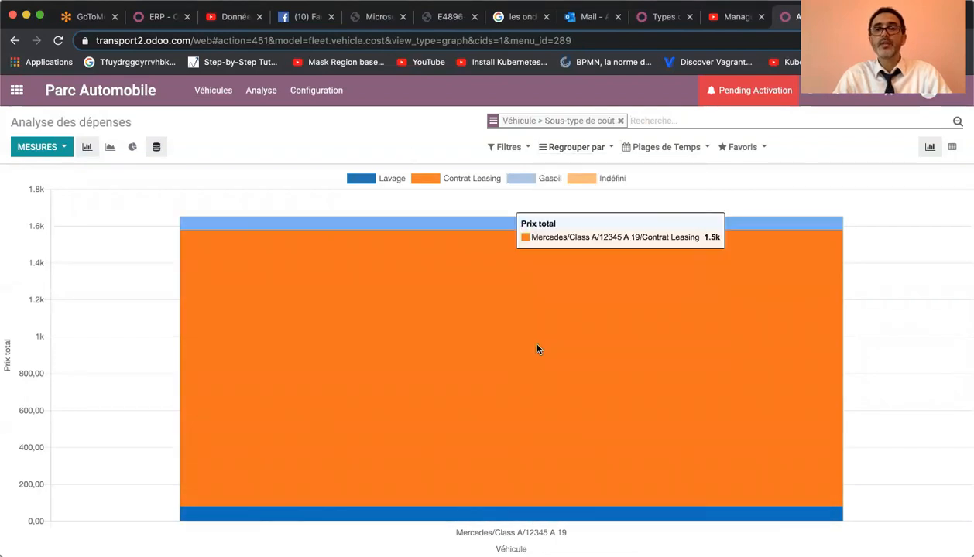
{"action": "mouse_move", "coordinate": [443, 225]}
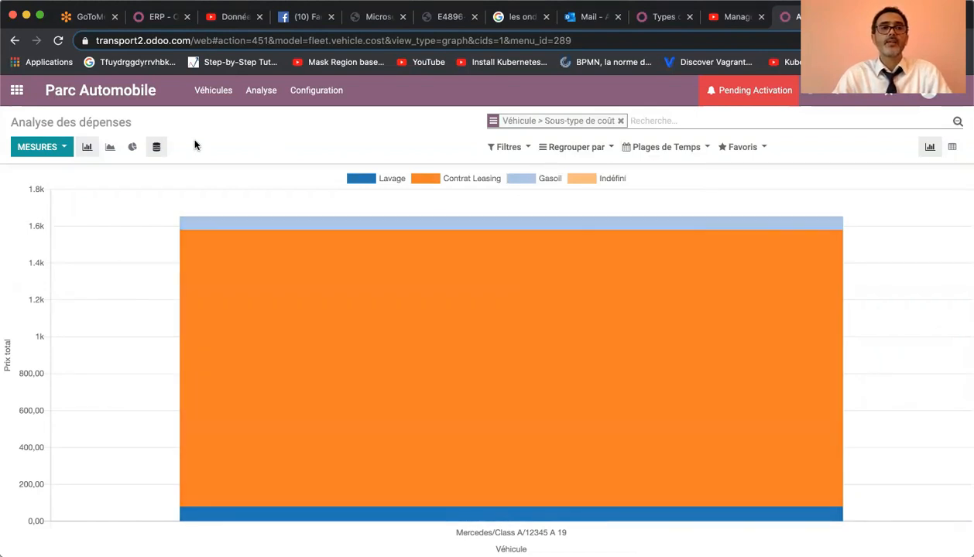
{"action": "left_click", "coordinate": [116, 148]}
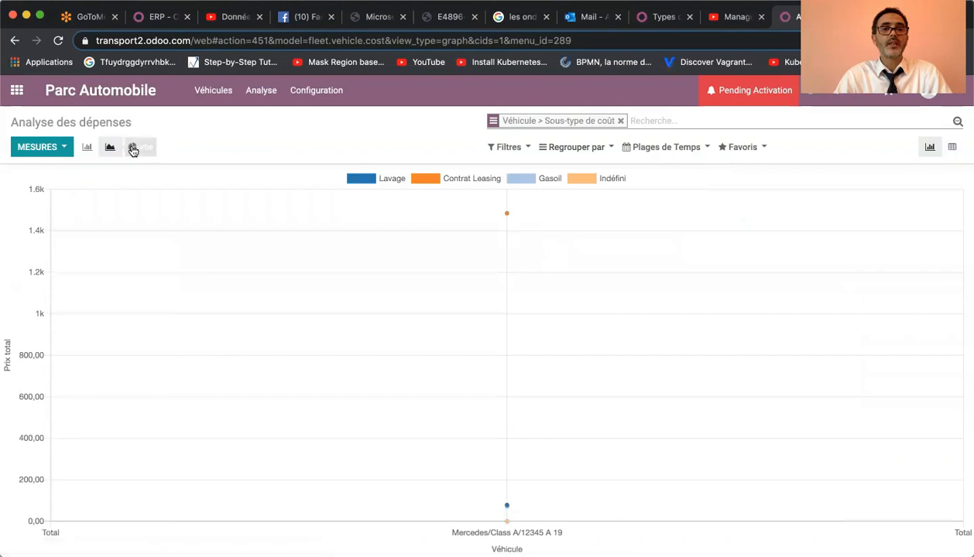
{"action": "left_click", "coordinate": [132, 149]}
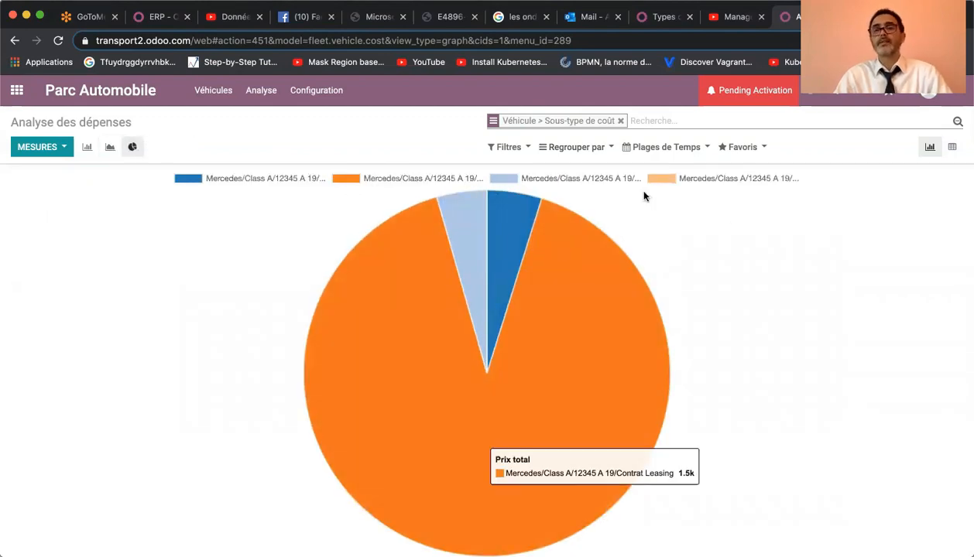
Show the costs as a pivot table and break the 2020 column down by month of Dernière mise à jour le.
{"action": "left_click", "coordinate": [952, 147]}
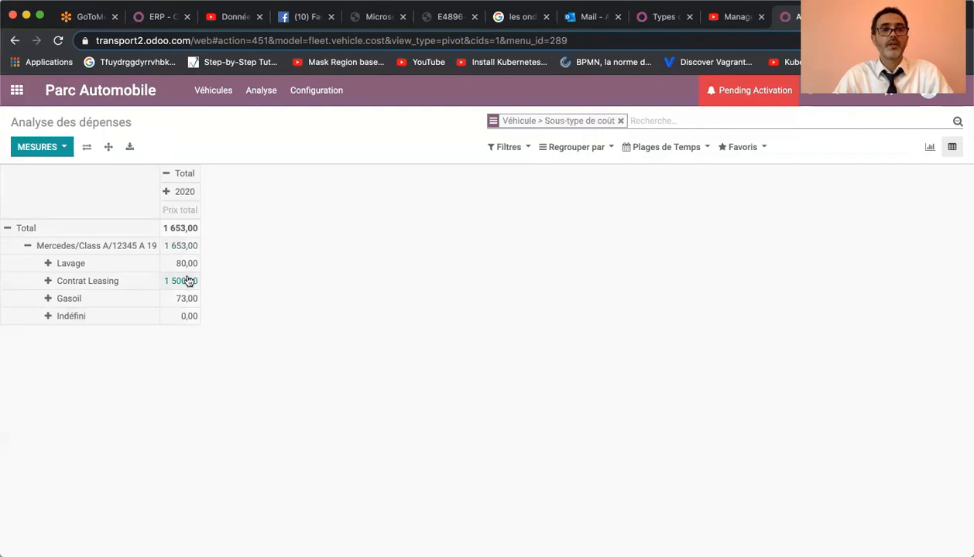
{"action": "left_click", "coordinate": [176, 190]}
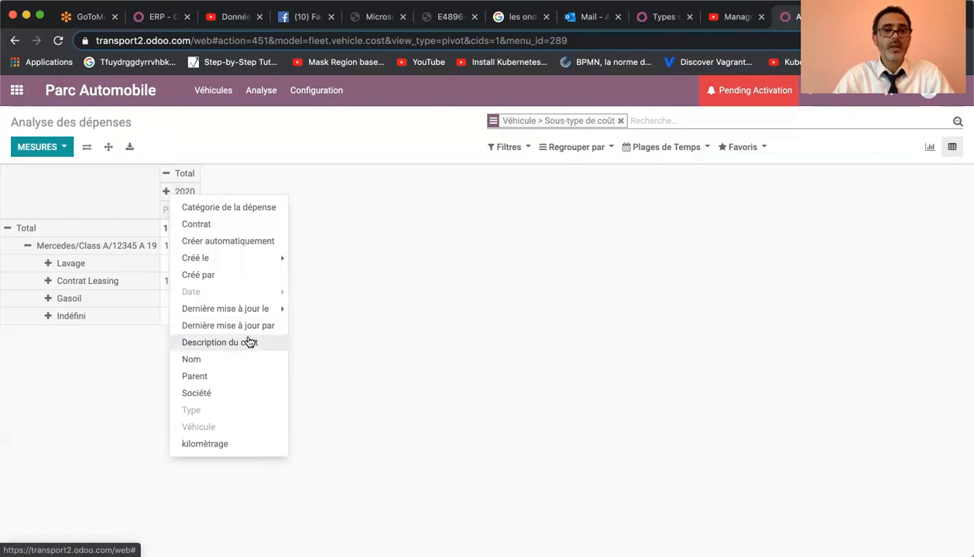
{"action": "left_click", "coordinate": [256, 309]}
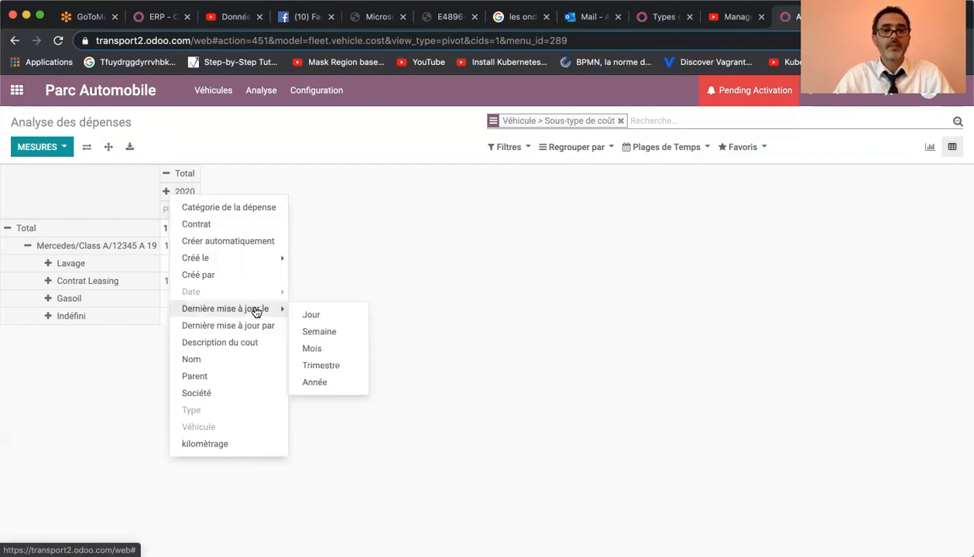
{"action": "left_click", "coordinate": [334, 352]}
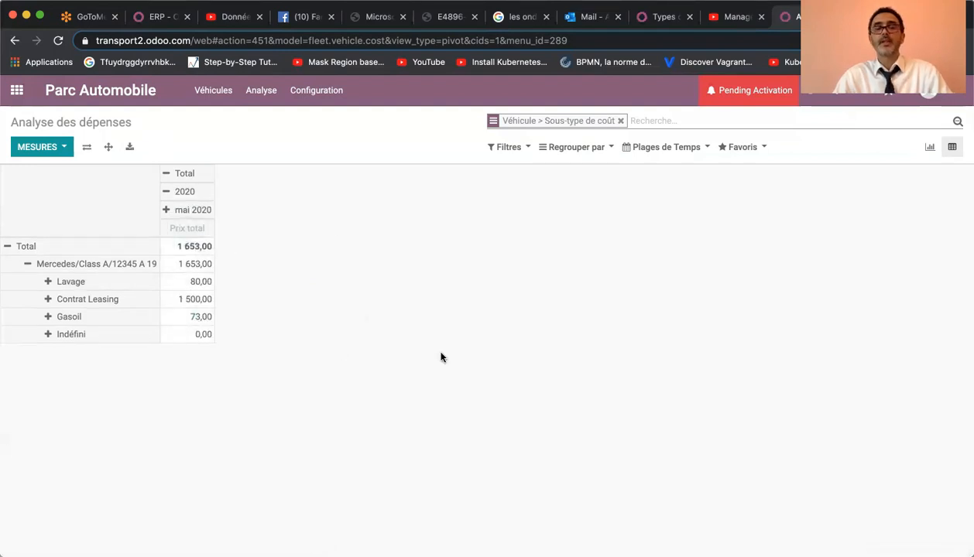